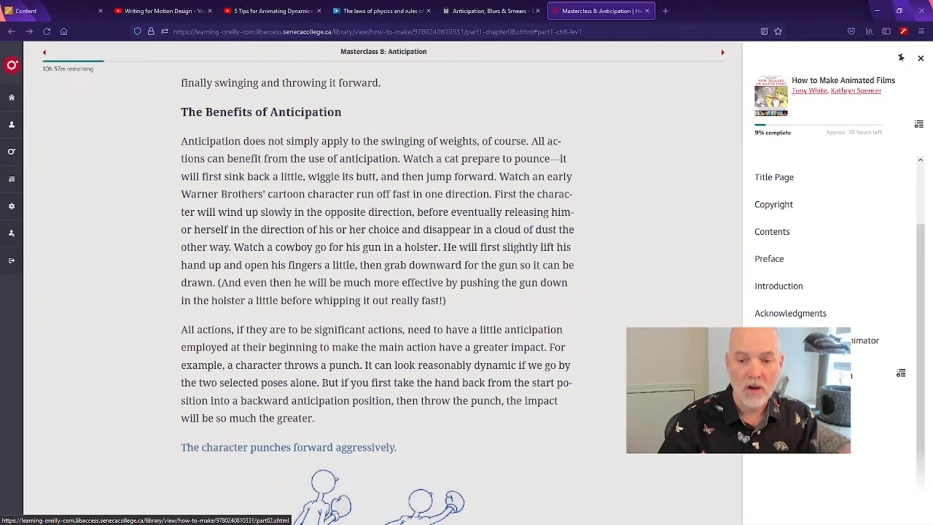
Open Part 2: How to Make an Animated Film in the book and look through its list of film production chapters
click(867, 373)
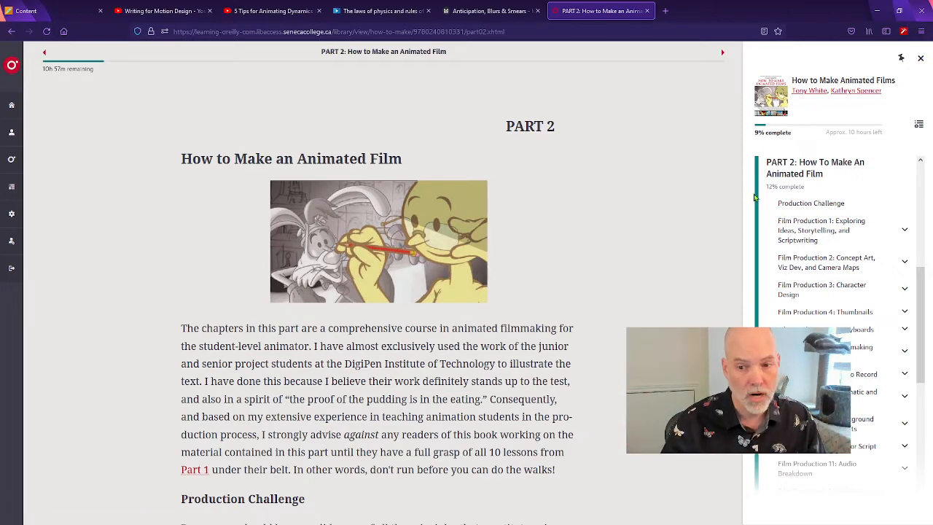
scroll(838, 327, down, 3)
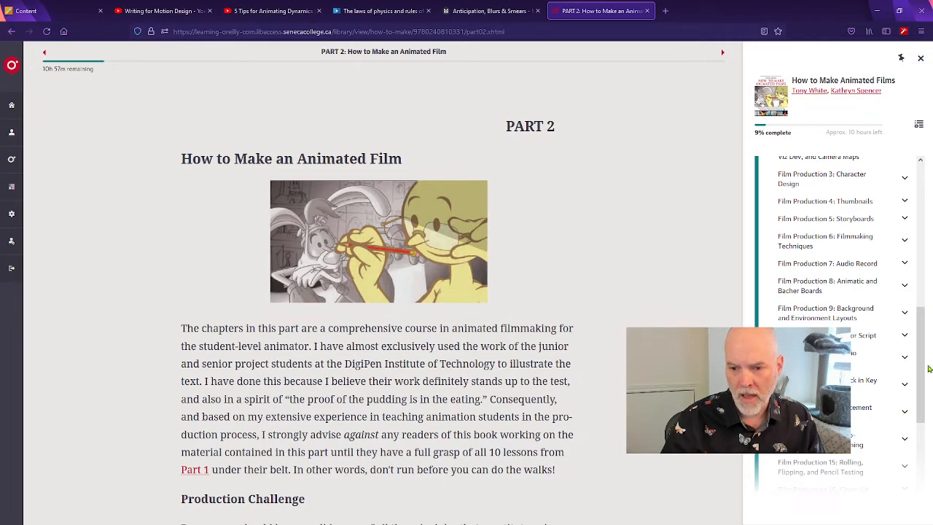
scroll(916, 385, up, 4)
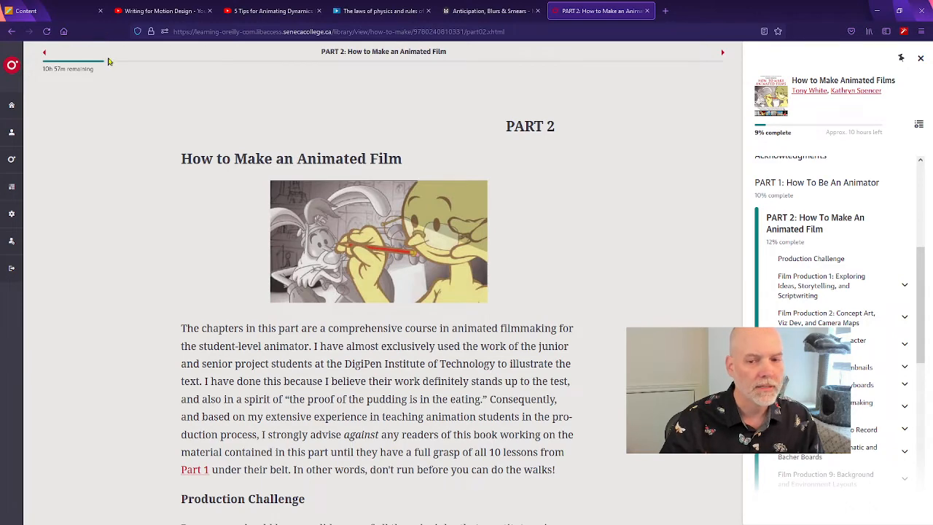
Return to the course's Animation page, then look through the reference cards on the Anticipation, Blurs & Smears Milanote board
click(70, 13)
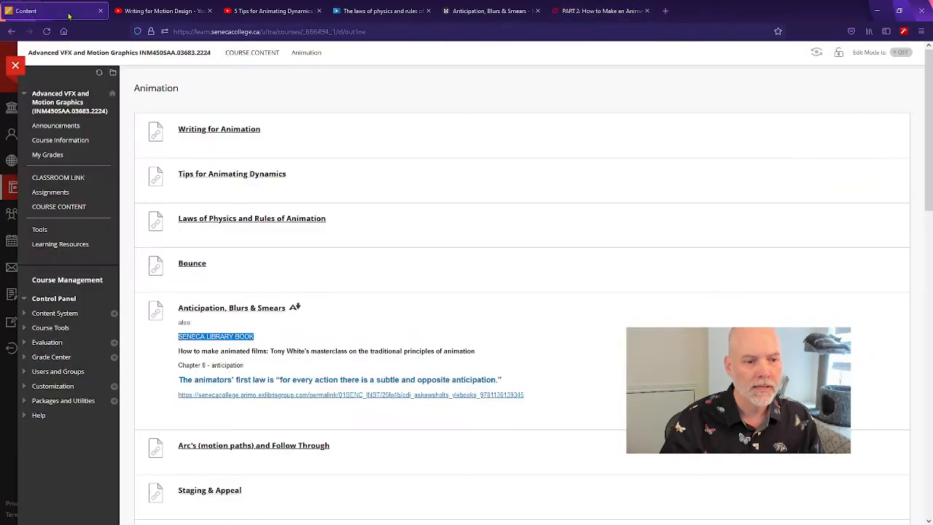
click(251, 361)
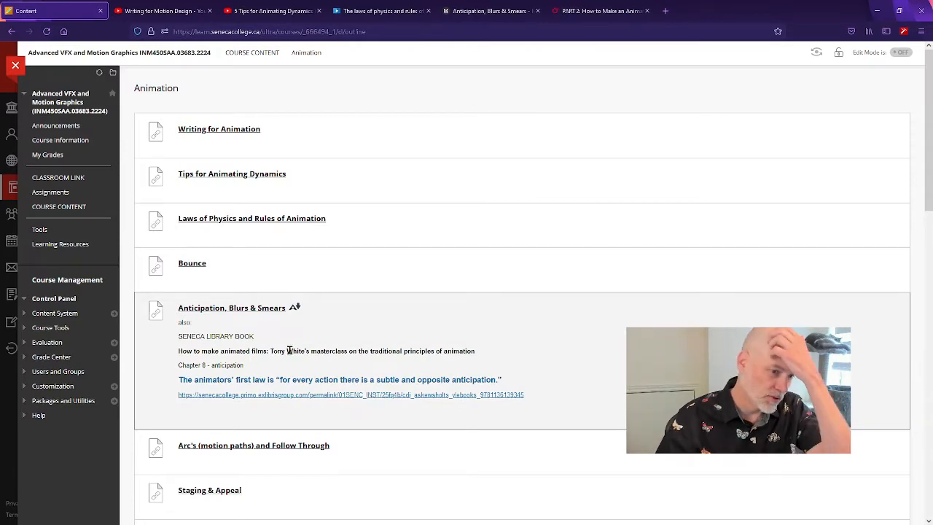
click(483, 12)
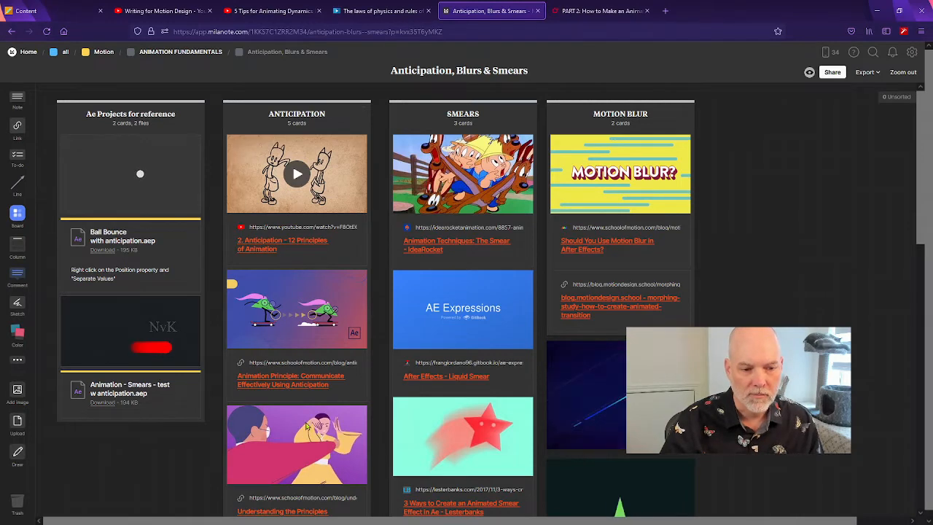
scroll(290, 249, down, 1)
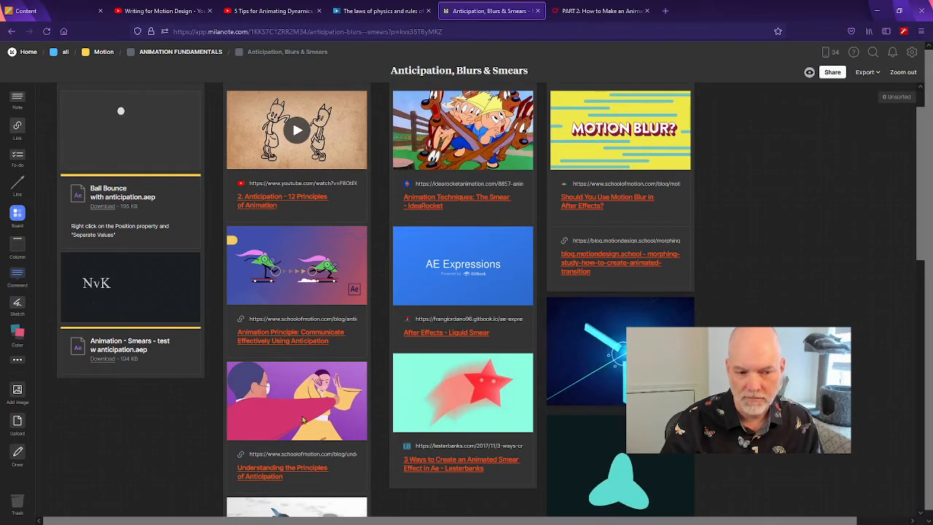
scroll(173, 454, down, 2)
scroll(174, 456, down, 4)
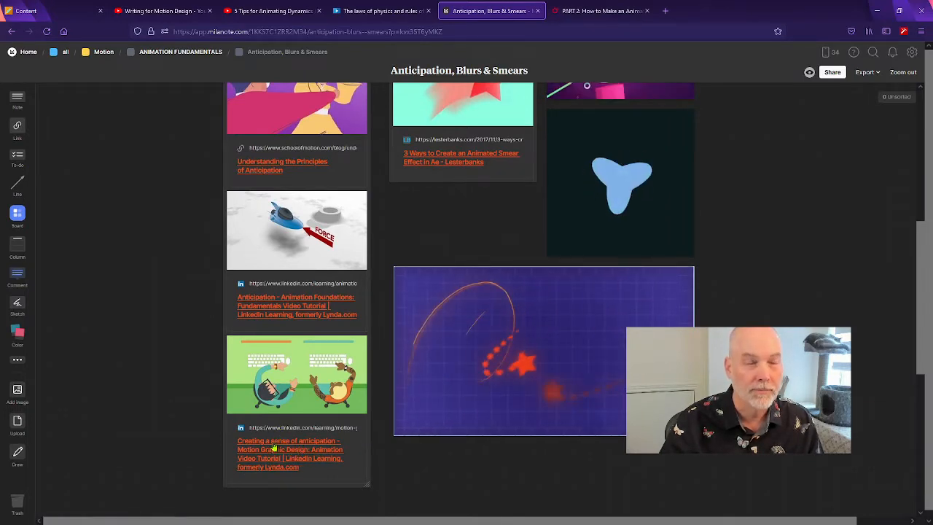
scroll(277, 443, up, 1)
scroll(276, 443, up, 6)
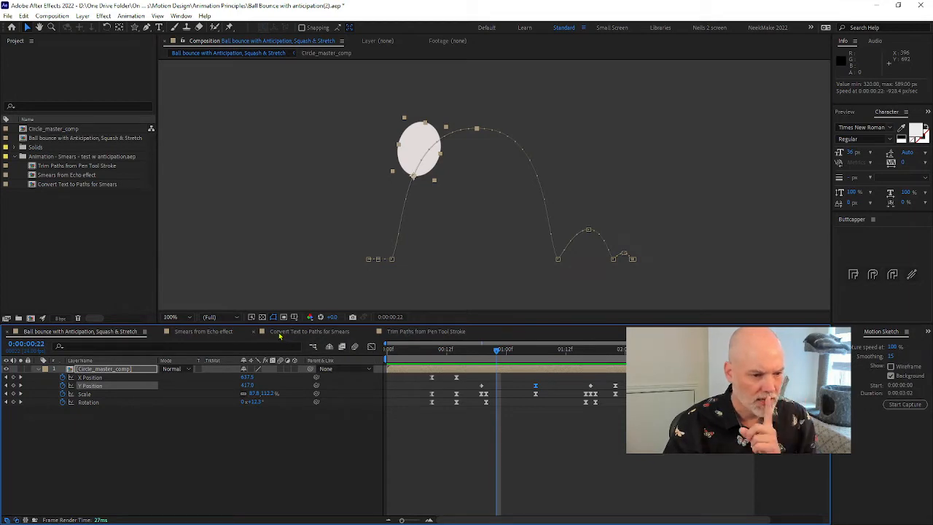
In After Effects, open the Convert Text to Paths for Smears composition and preview its NvK animation from the beginning
click(314, 332)
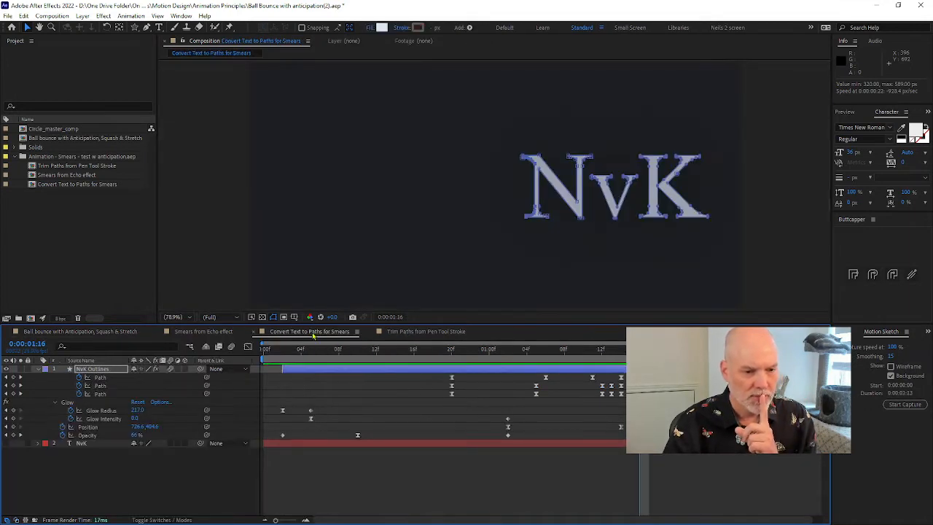
drag(349, 352, 263, 352)
key(space)
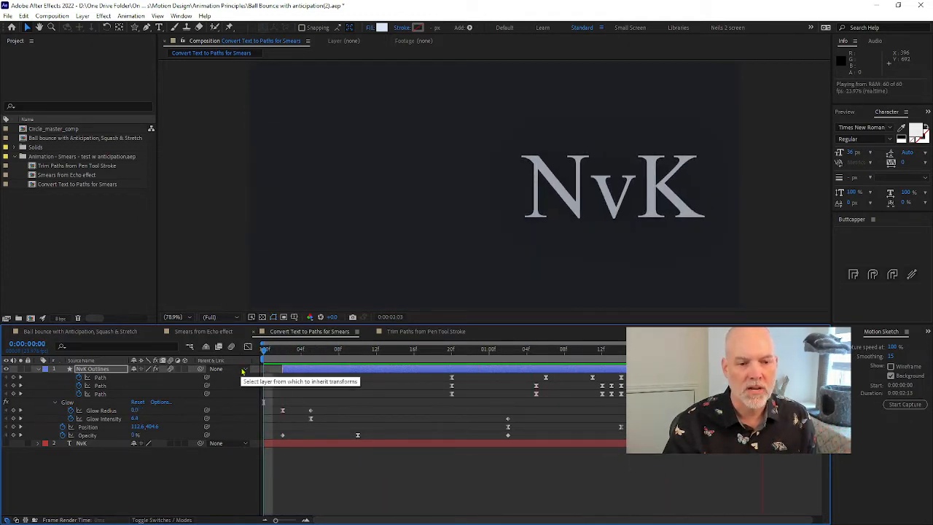
click(346, 350)
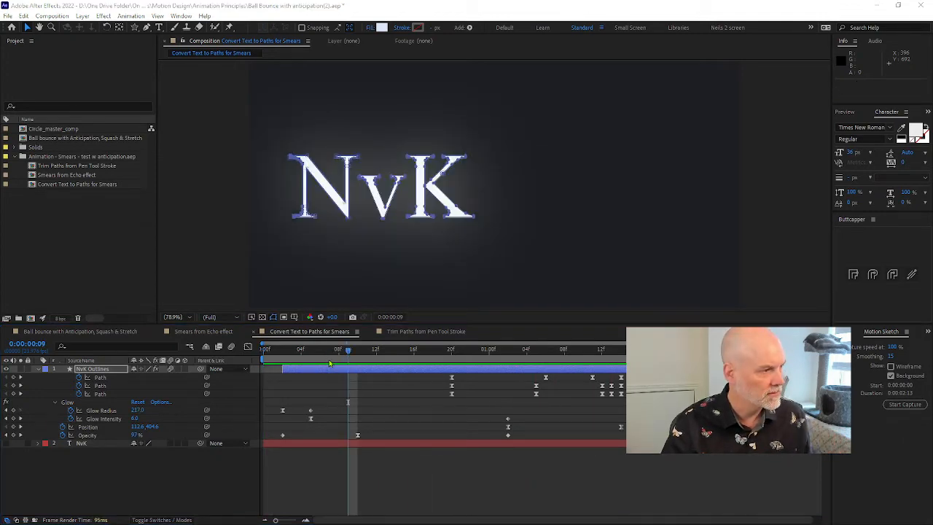
Check the smear example on the Milanote board, then replay the NvK animation in After Effects and scrub to 0:00:01:04
key(alt+Tab)
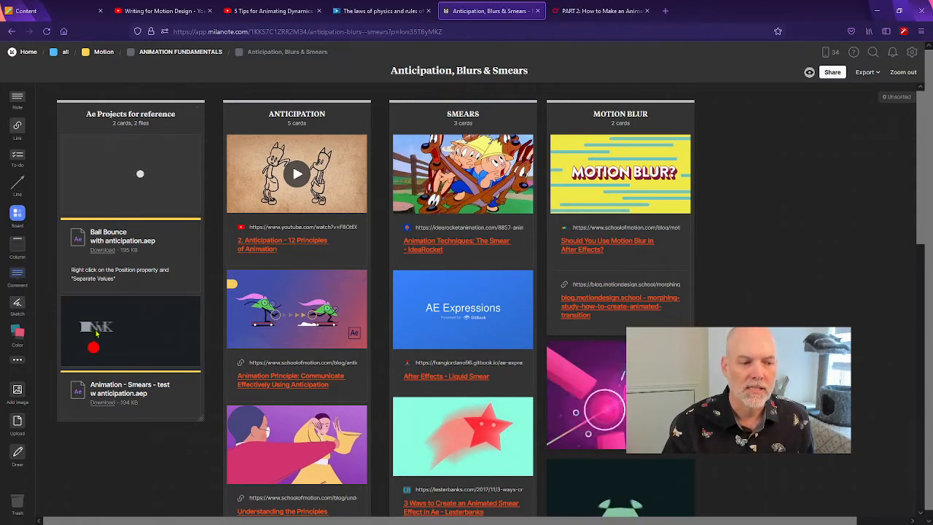
key(alt+Tab)
drag(302, 353, 348, 356)
key(space)
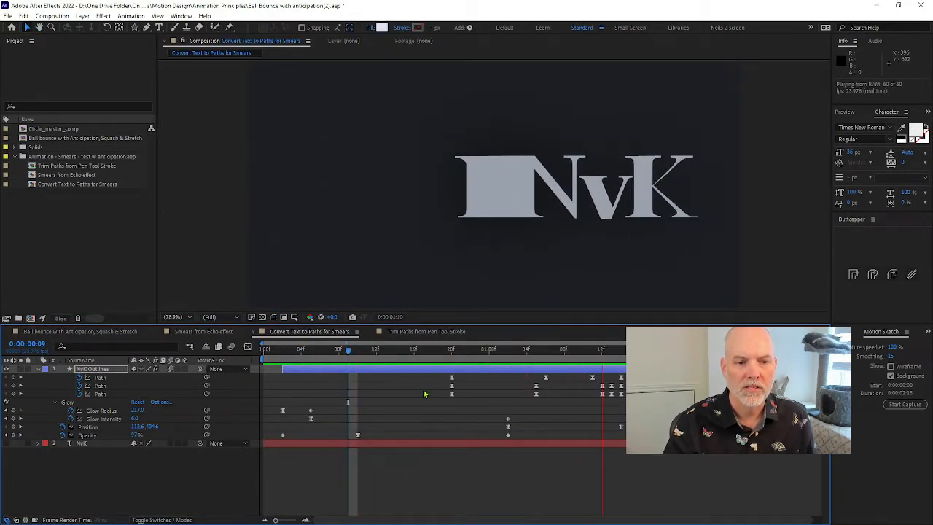
mouse_move(423, 356)
mouse_down()
mouse_move(602, 357)
mouse_move(526, 357)
mouse_up()
Create a composition with the HDTV 1080 24 preset and add a text layer reading "text" left of its centre
click(31, 319)
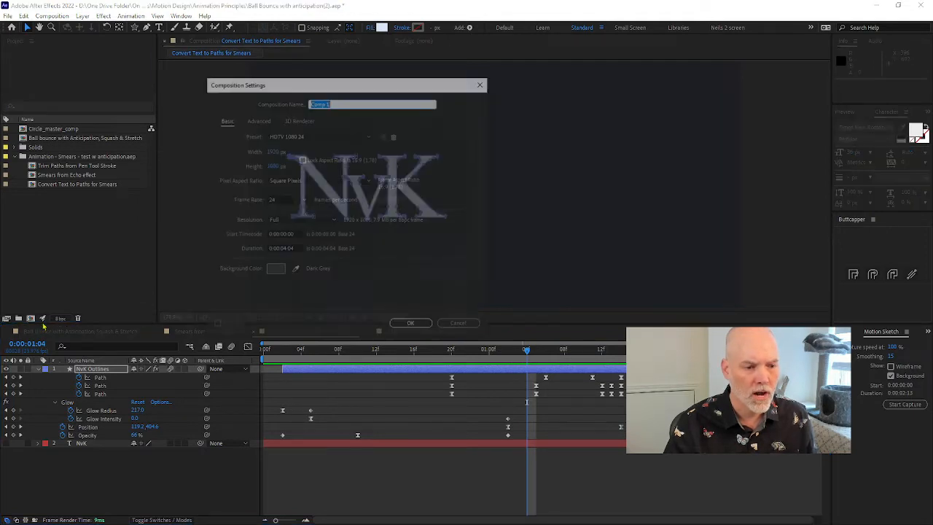
click(414, 324)
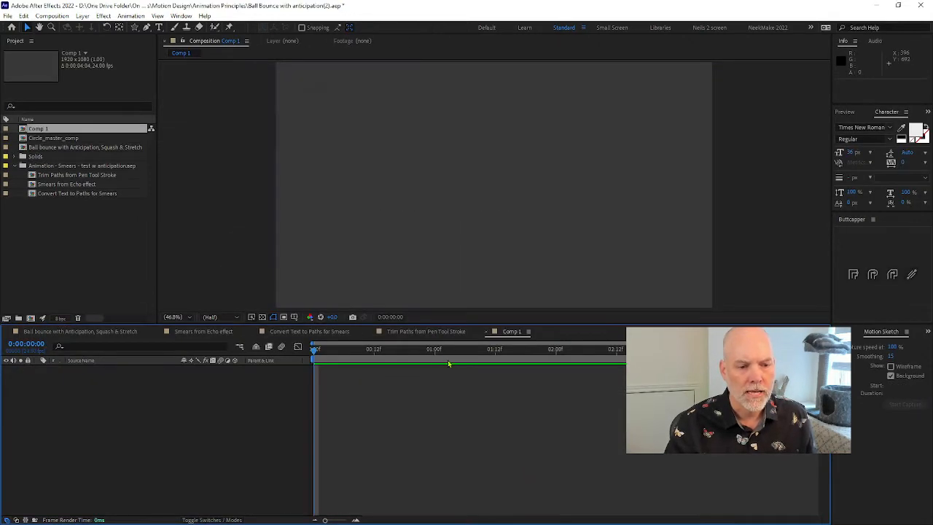
click(159, 28)
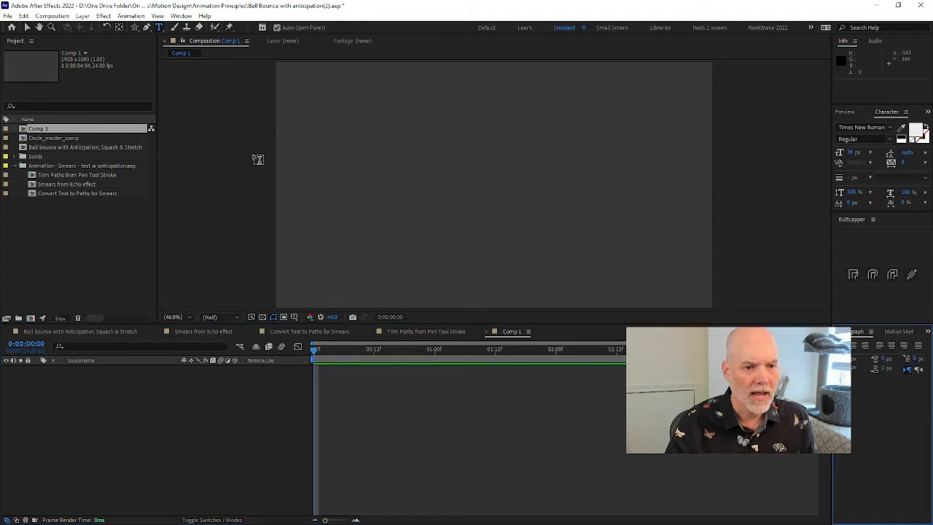
click(386, 215)
text(text)
Enlarge the font size of the whole text layer to 465 px
key(ctrl+a)
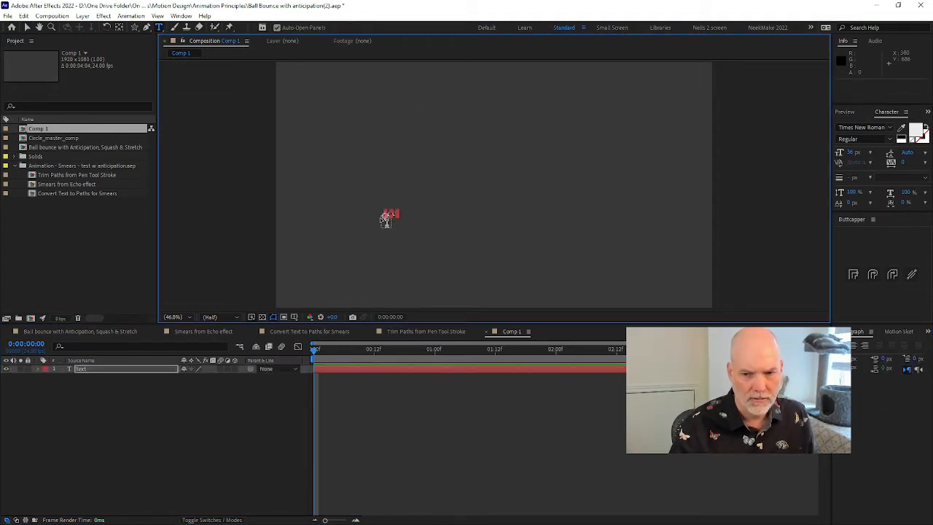
drag(851, 154, 920, 149)
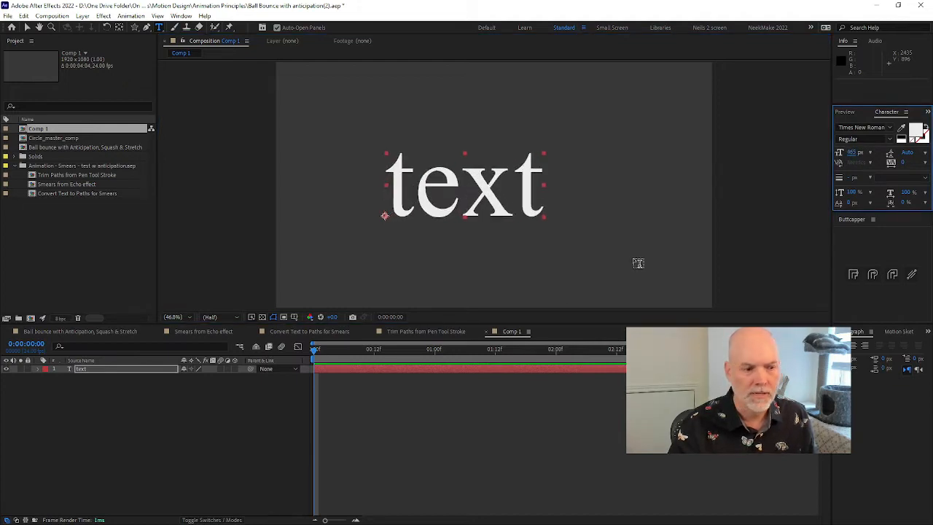
click(122, 384)
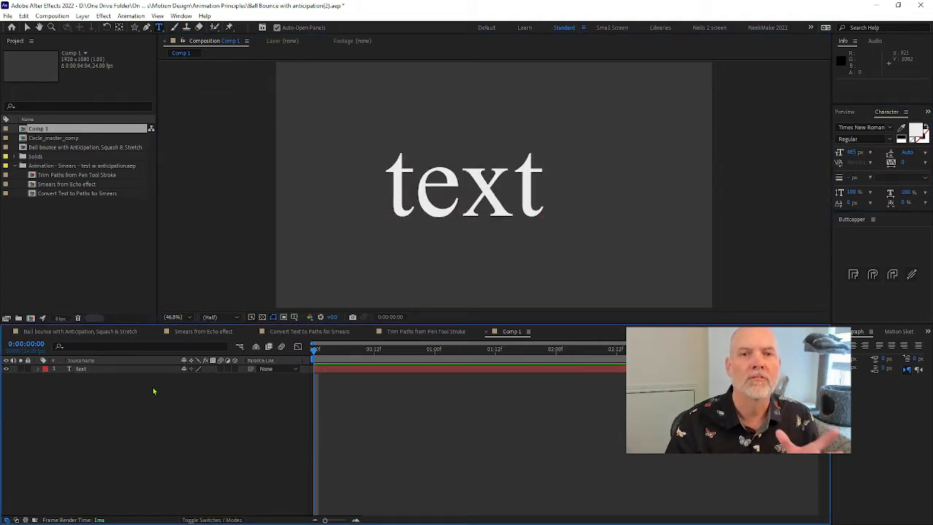
Reveal the text layer's Scale property and unlink its width and height proportions
click(82, 371)
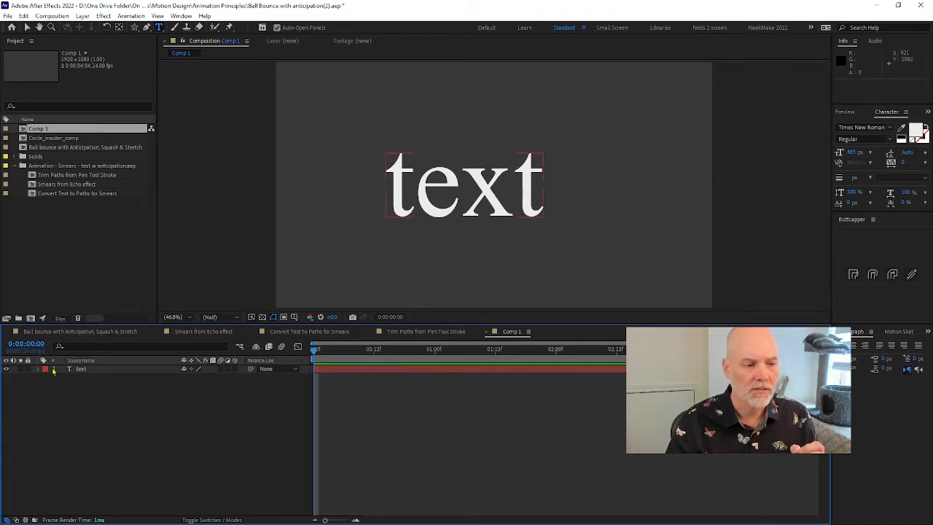
click(38, 370)
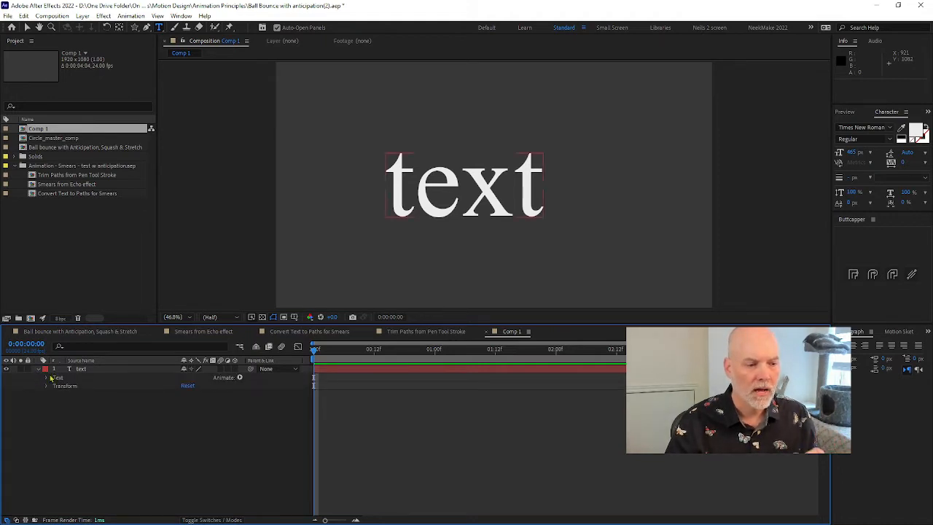
click(100, 369)
key(s)
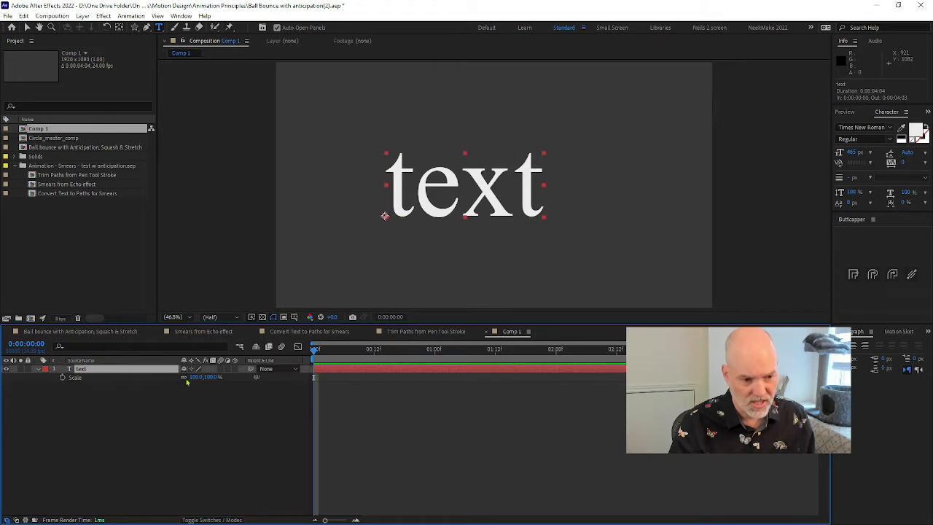
click(194, 378)
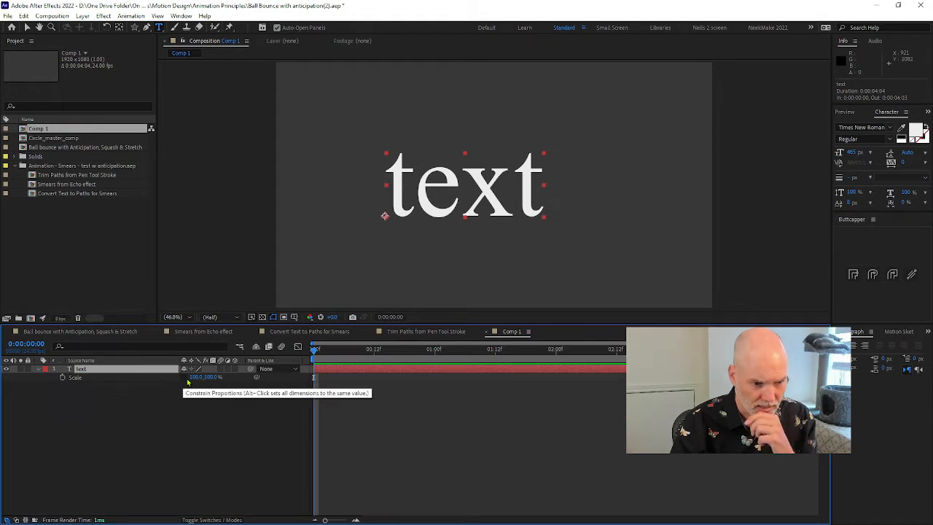
Try changing the text layer's unlinked scale values, and undo the changes
drag(209, 380, 184, 387)
key(ctrl+z)
key(ctrl+z)
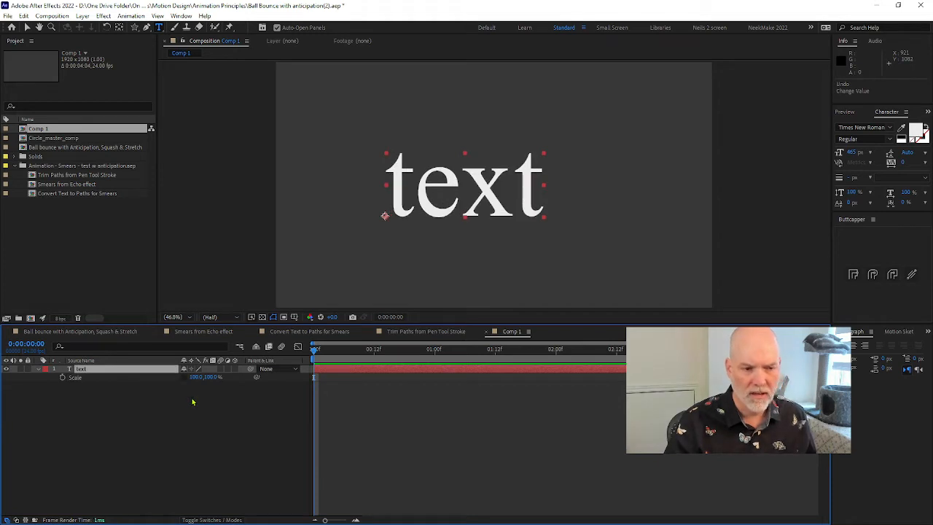
Expand the text layer's properties and add a Tracking animator to it
click(39, 371)
click(39, 370)
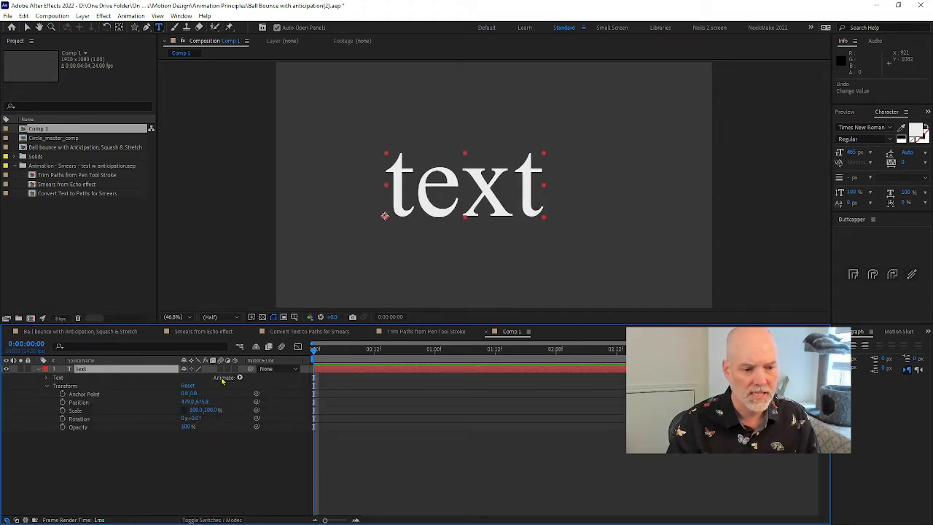
drag(226, 382, 212, 374)
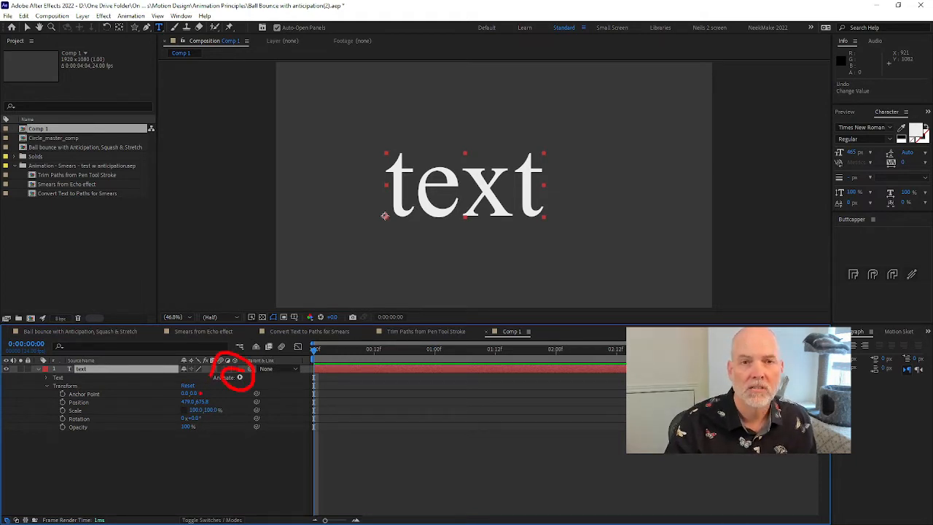
key(Escape)
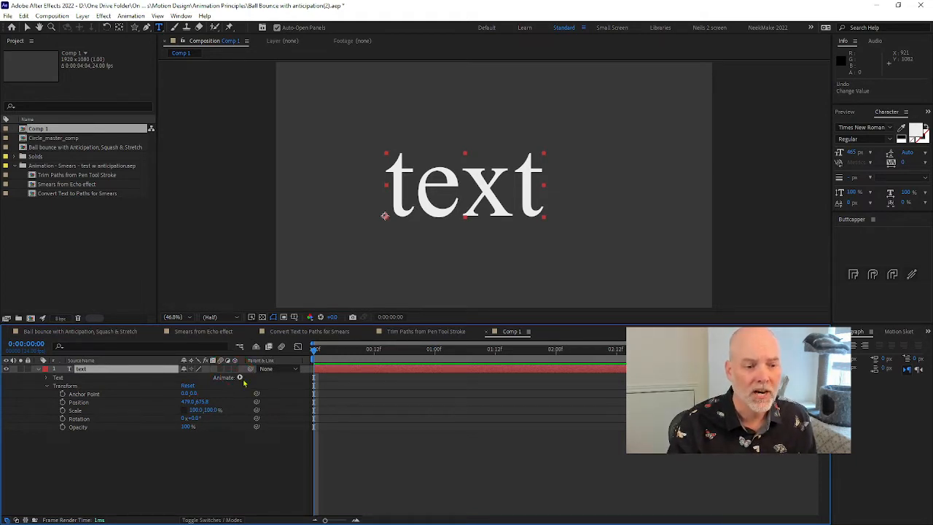
click(240, 379)
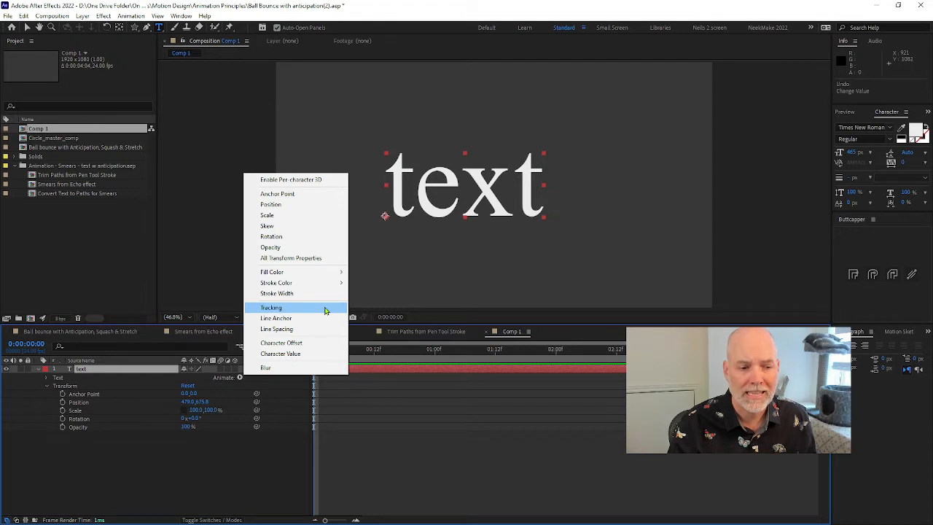
click(325, 310)
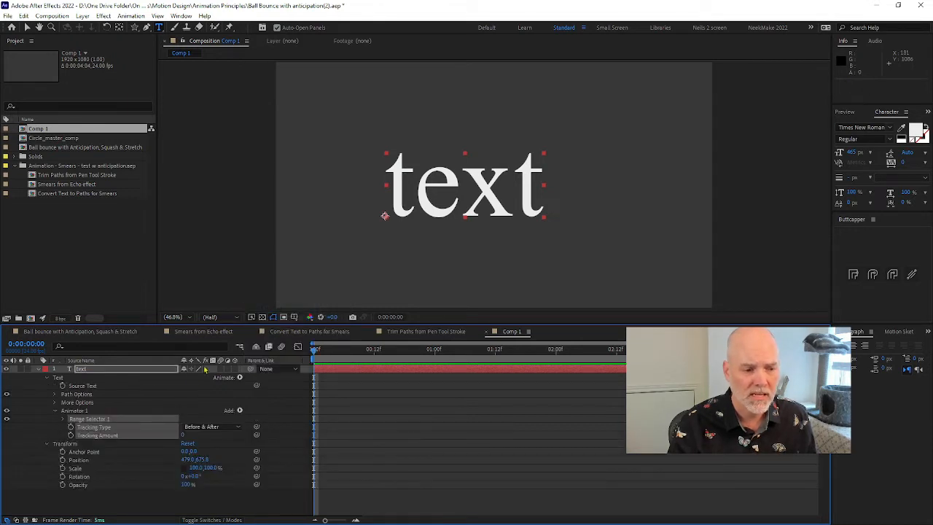
Try tightening the letters with a Tracking Amount of -115, and undo it
click(51, 438)
drag(184, 435, 150, 451)
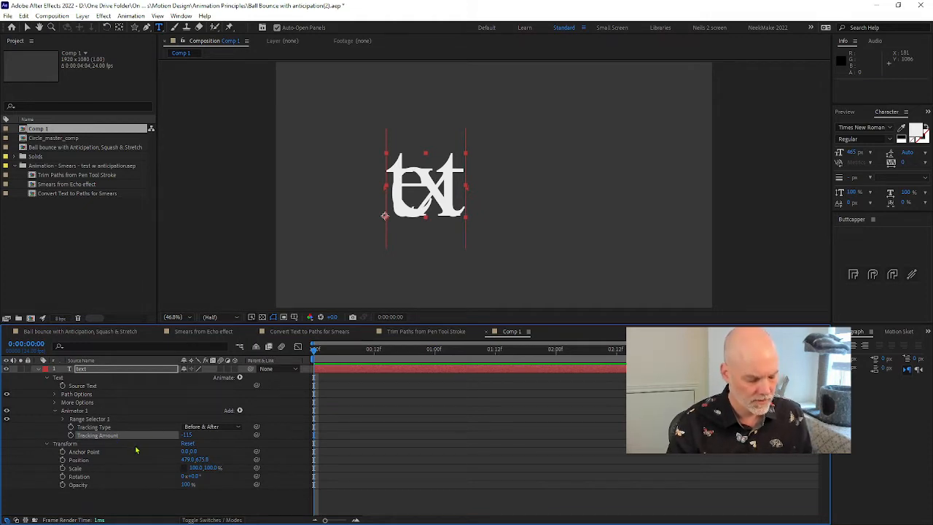
key(ctrl+z)
Keyframe the Tracking Amount at 0 on 0:00:00:13, about -76 on 0:00:00:20 and -87 on 0:00:01:07
drag(317, 436, 379, 437)
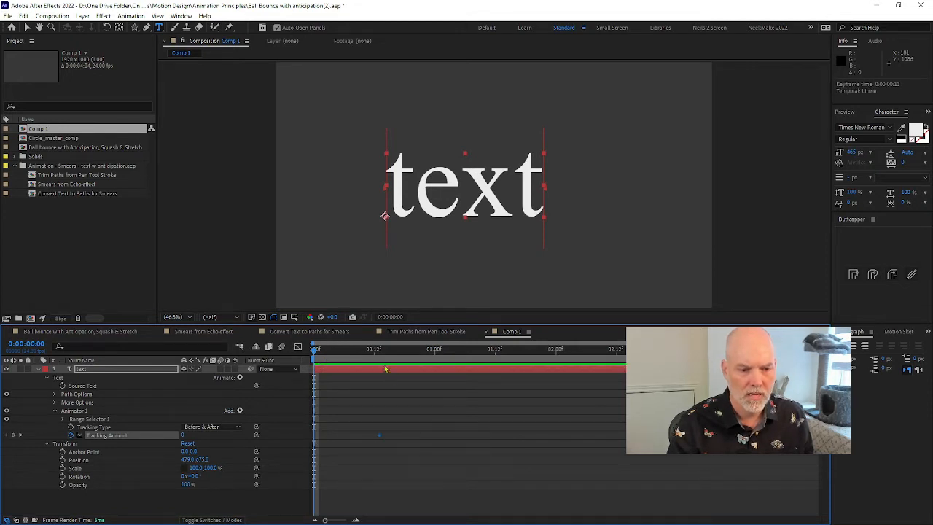
drag(394, 351, 414, 351)
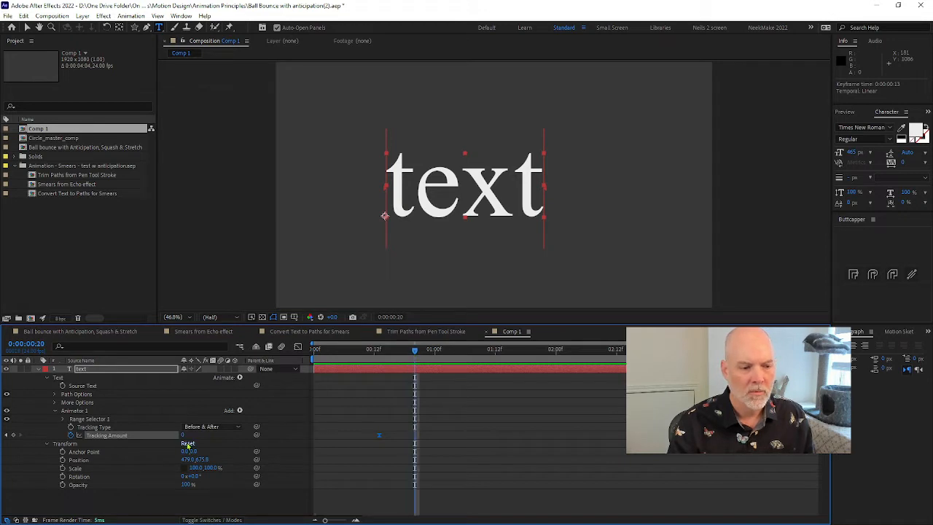
drag(185, 436, 135, 435)
drag(372, 351, 476, 360)
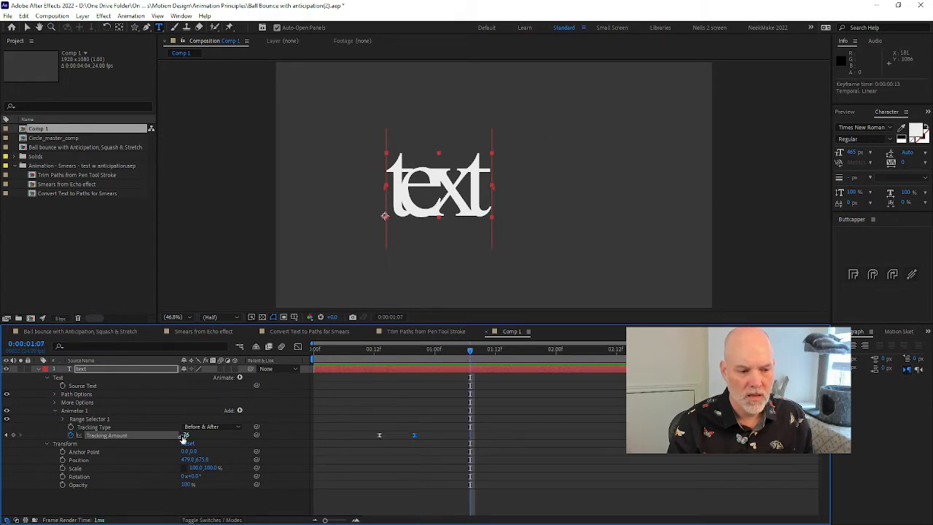
drag(184, 435, 176, 436)
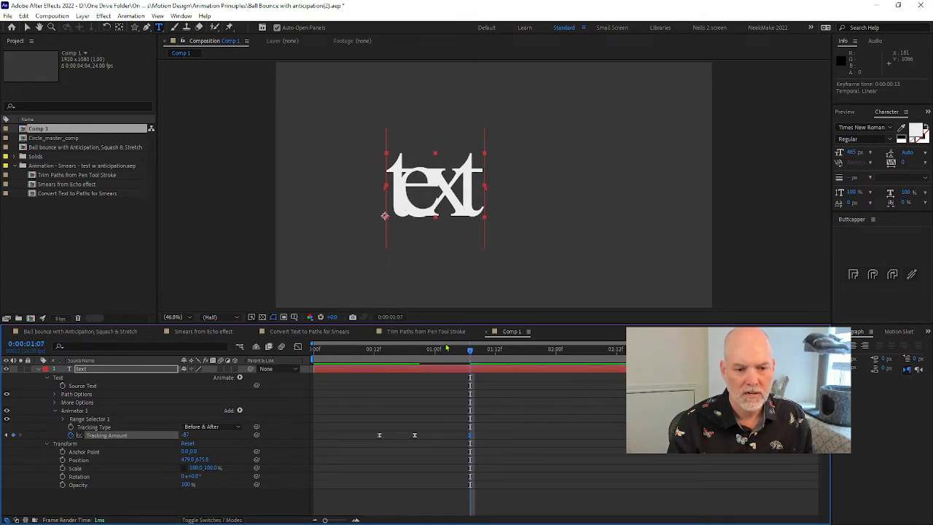
Move the last Tracking Amount keyframe to 0:00:01:10 and add another keyframe with a value of 14 on 0:00:01:12
drag(460, 353, 485, 364)
drag(470, 436, 485, 436)
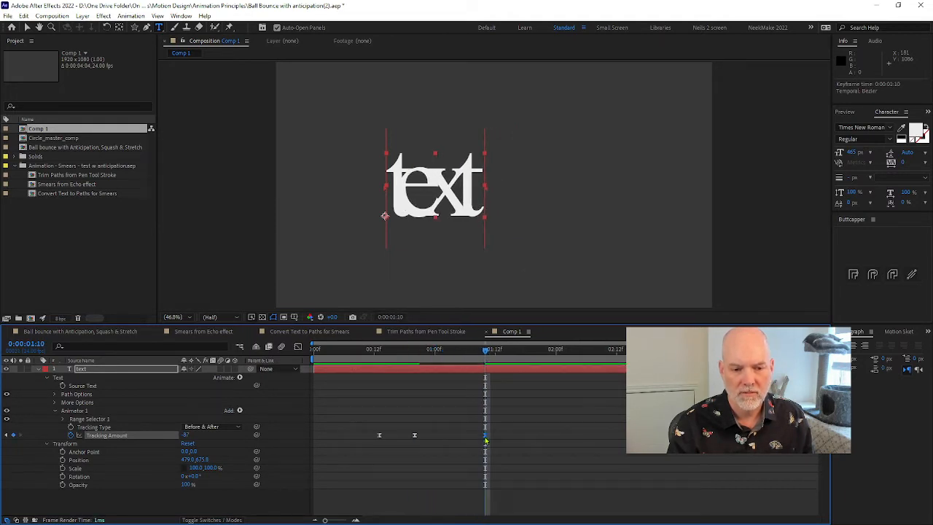
drag(486, 355, 495, 361)
drag(186, 435, 234, 433)
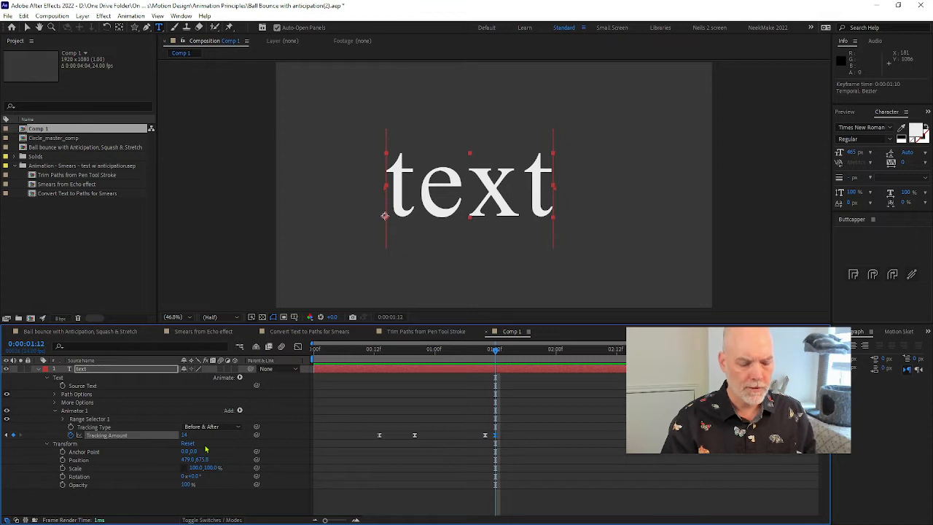
Keyframe the text layer's Position on 0:00:01:10, in line with the third Tracking Amount keyframe
key(p)
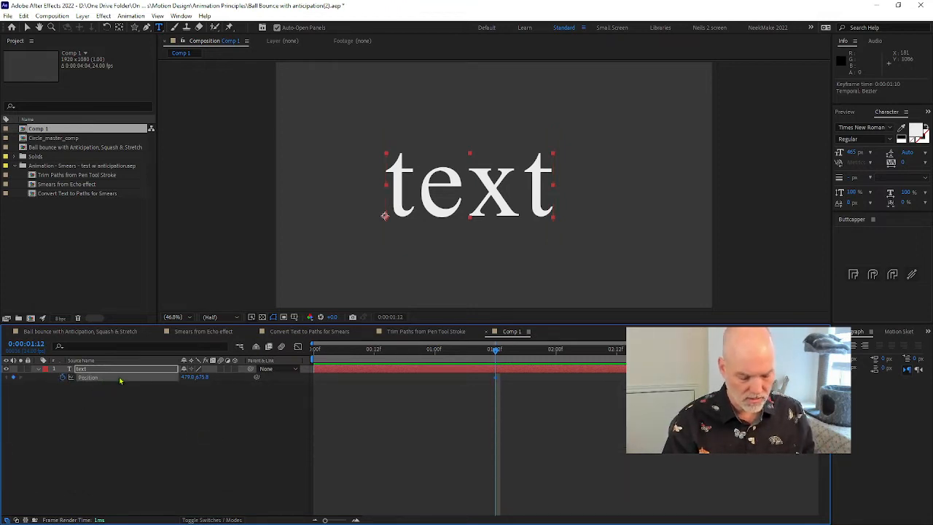
key(u)
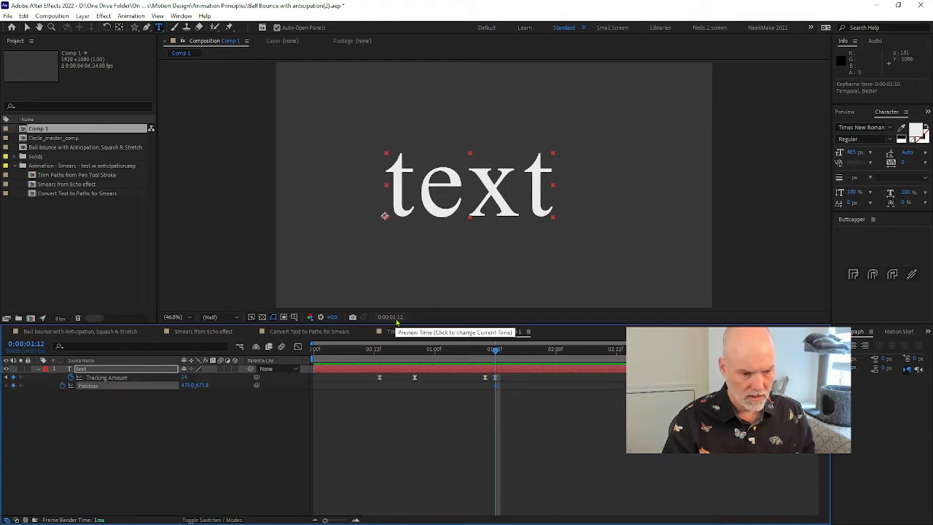
drag(496, 388, 486, 388)
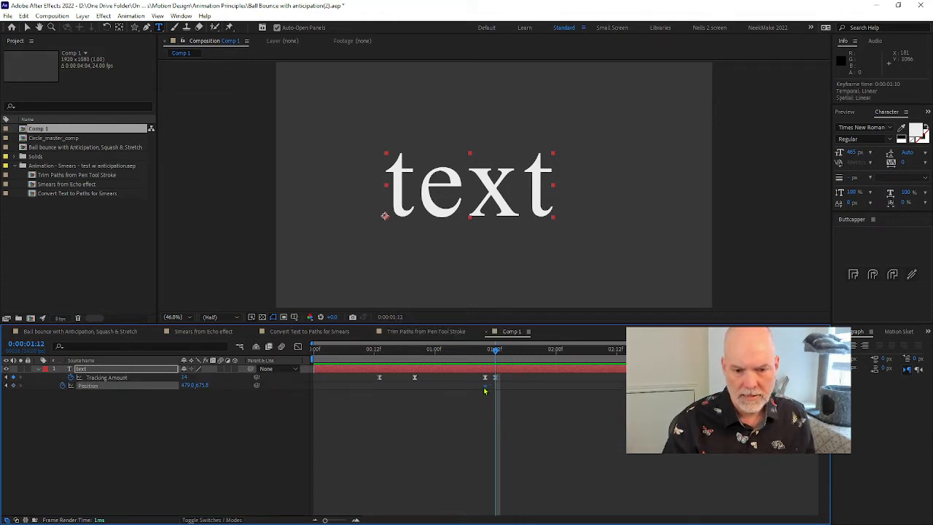
Try sliding the text horizontally to the right with a second Position keyframe on 0:00:01:19, and preview the motion
drag(499, 348, 532, 348)
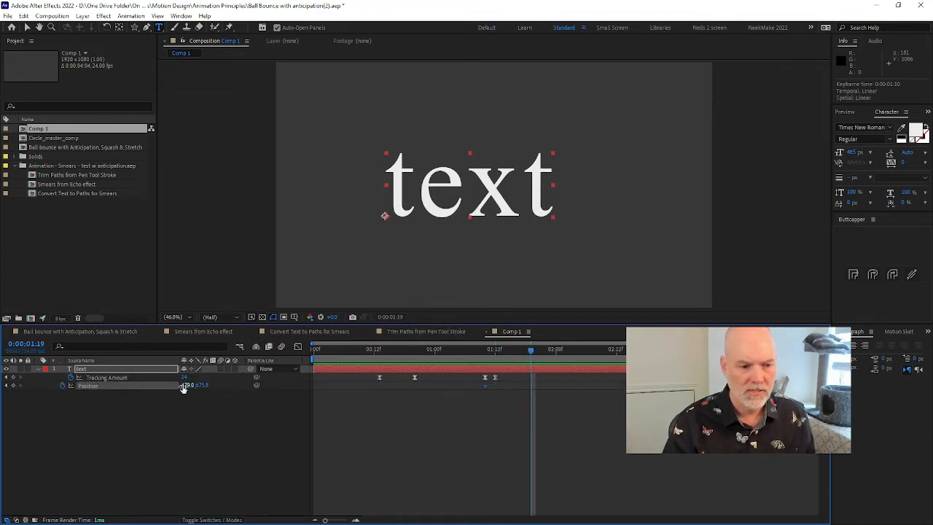
drag(187, 385, 520, 312)
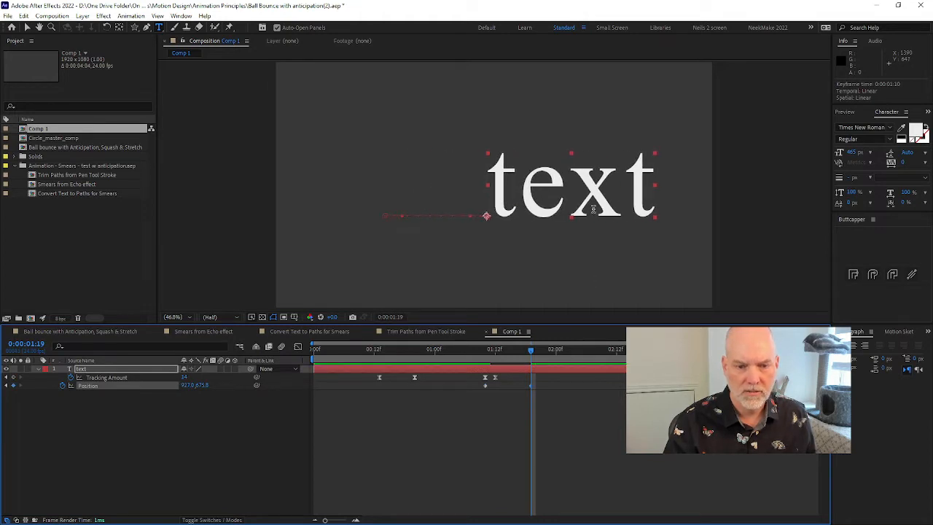
key(v)
drag(568, 212, 664, 193)
drag(438, 207, 447, 228)
key(space)
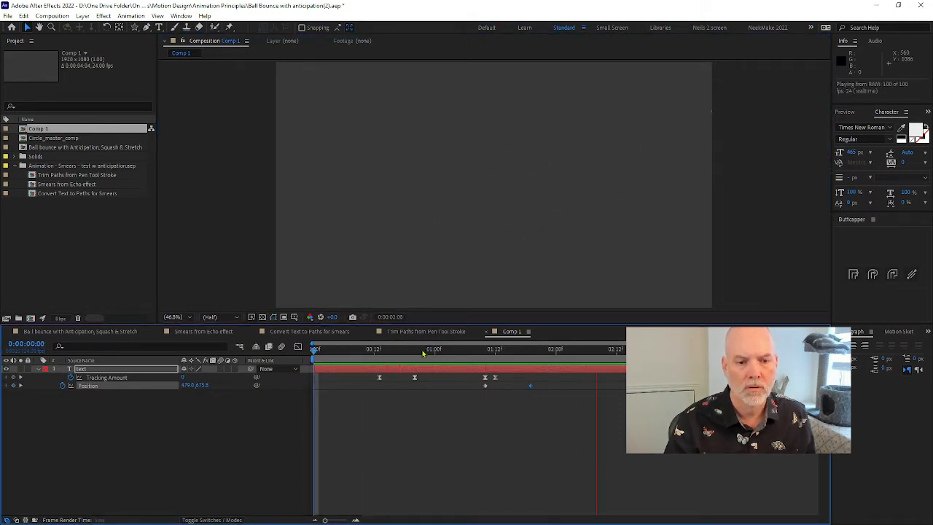
Replace the Position keyframe on 0:00:01:19 with one at 1945, 675.8, adjust the motion path's handle, and preview
click(518, 357)
mouse_move(519, 359)
mouse_down()
mouse_move(481, 368)
mouse_move(520, 368)
mouse_move(479, 373)
mouse_move(531, 372)
mouse_up()
key(Delete)
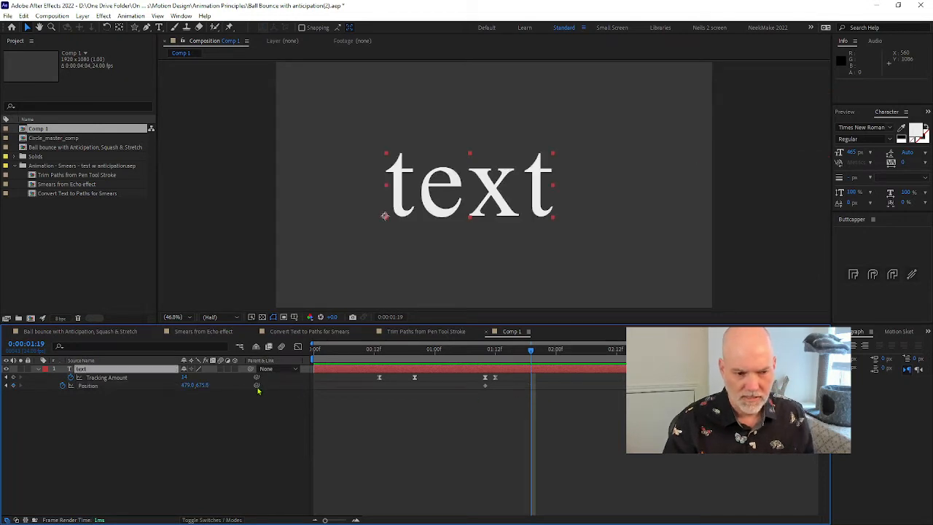
drag(187, 384, 309, 385)
drag(447, 232, 447, 217)
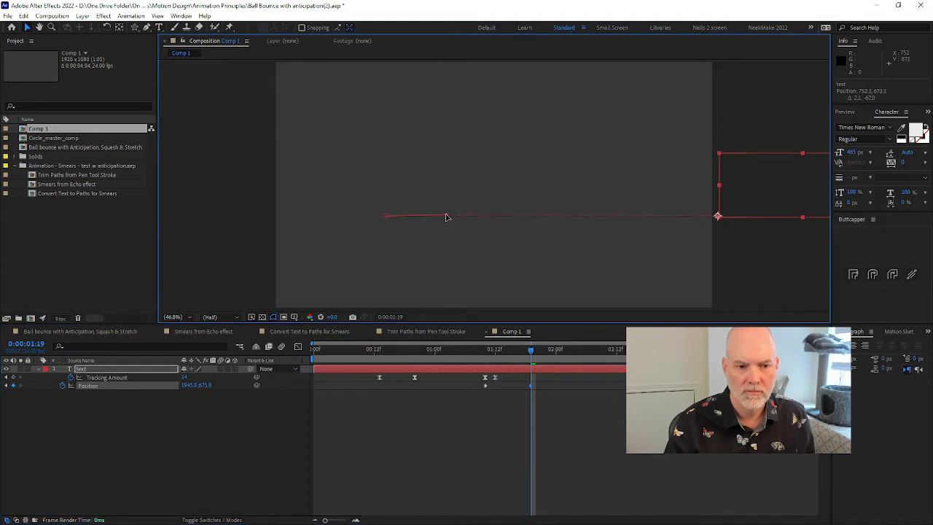
key(space)
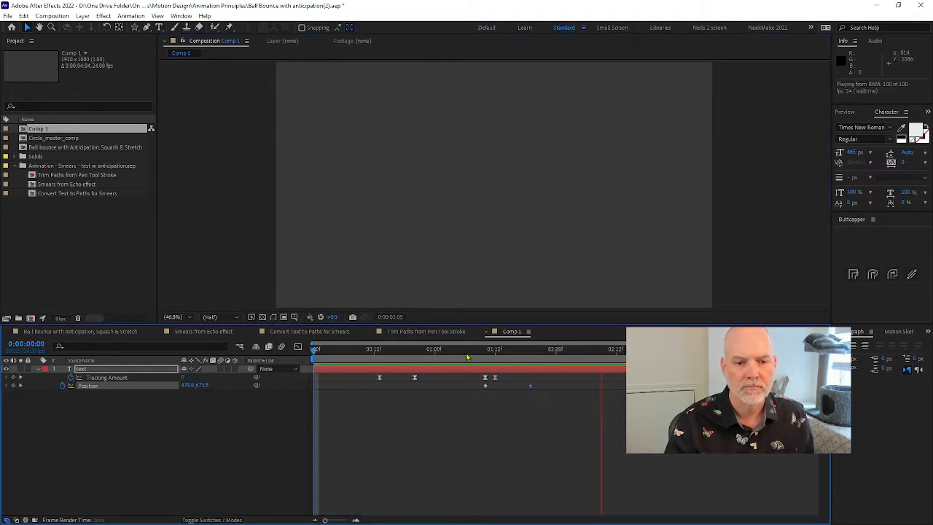
Move the second Position keyframe earlier to about 0:00:01:15 and preview the faster exit
key(space)
drag(530, 386, 509, 385)
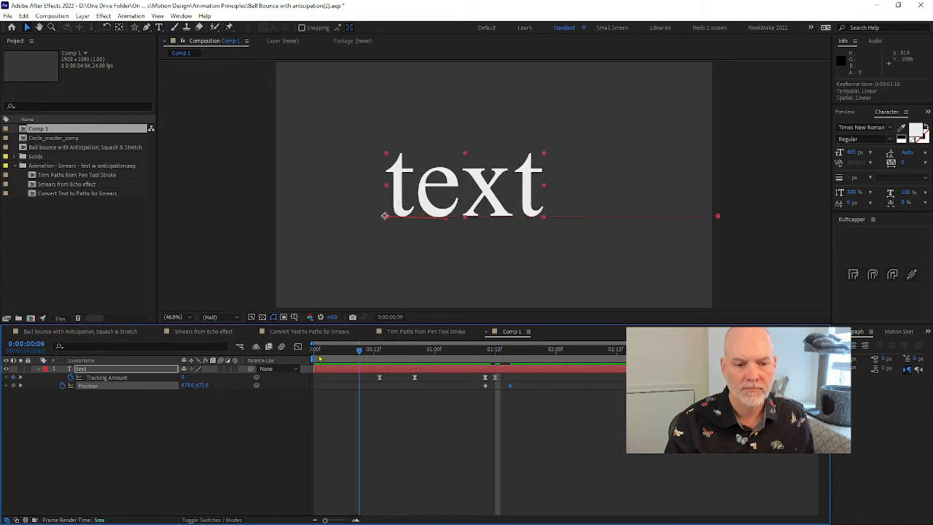
key(space)
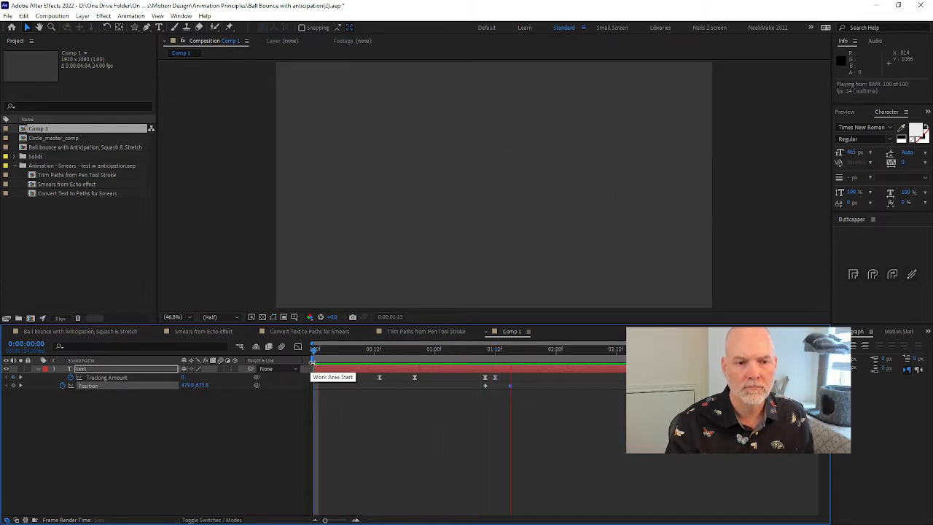
In the graph editor, lengthen the incoming ease of the Tracking Amount keyframe on 0:00:00:20, and preview it
click(461, 352)
drag(460, 353, 415, 351)
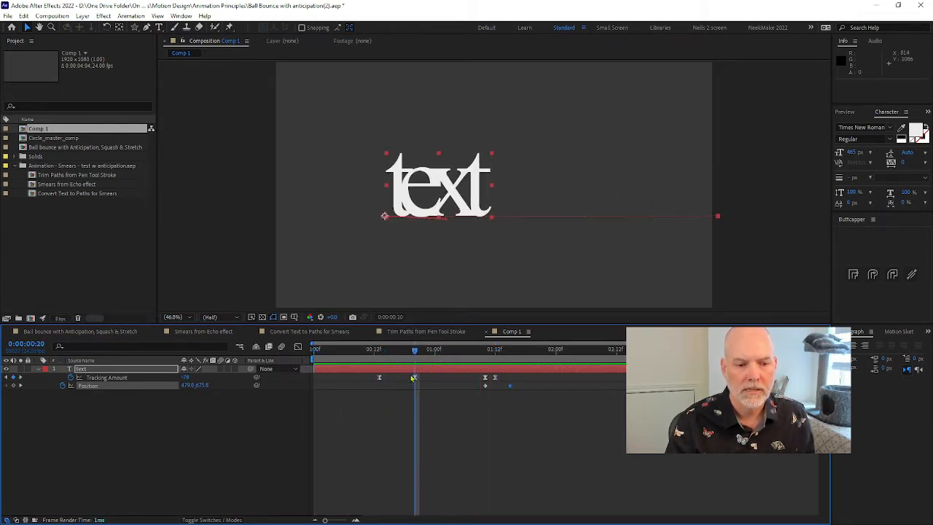
click(428, 390)
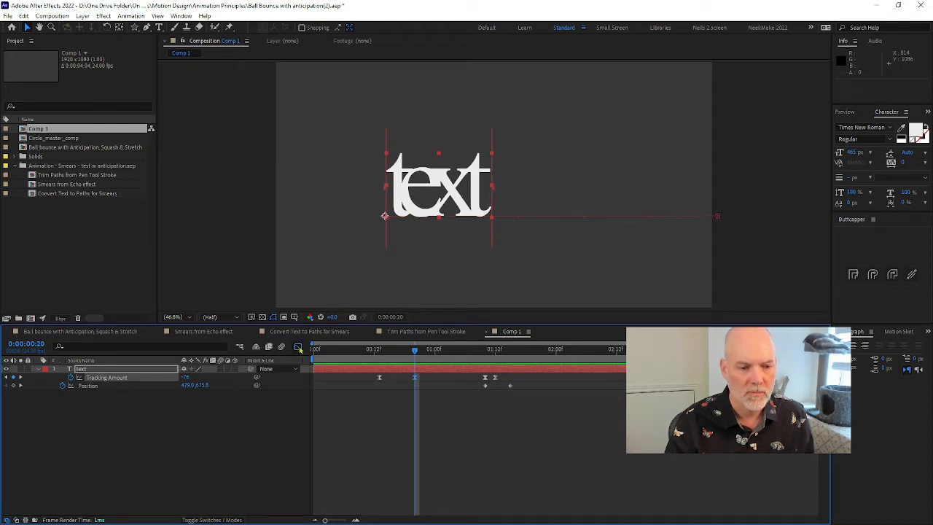
click(298, 347)
key(equal)
key(equal)
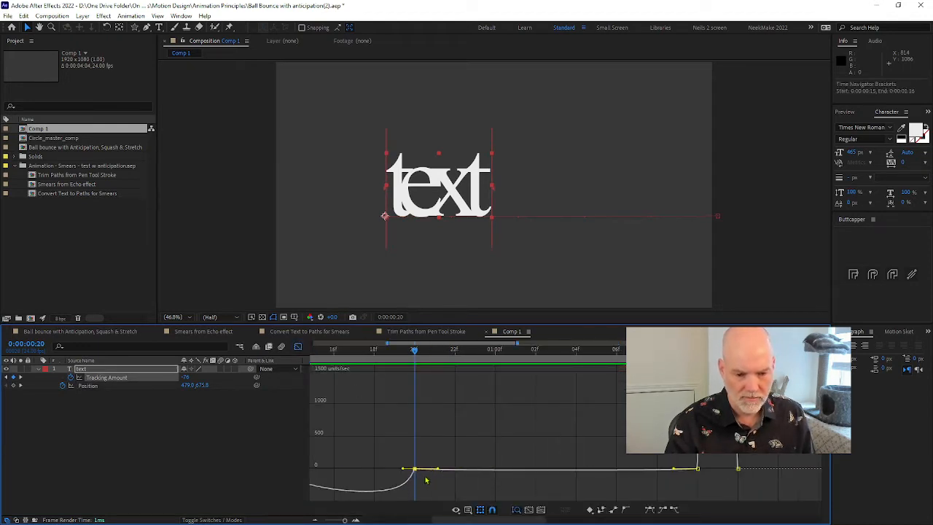
drag(404, 468, 379, 472)
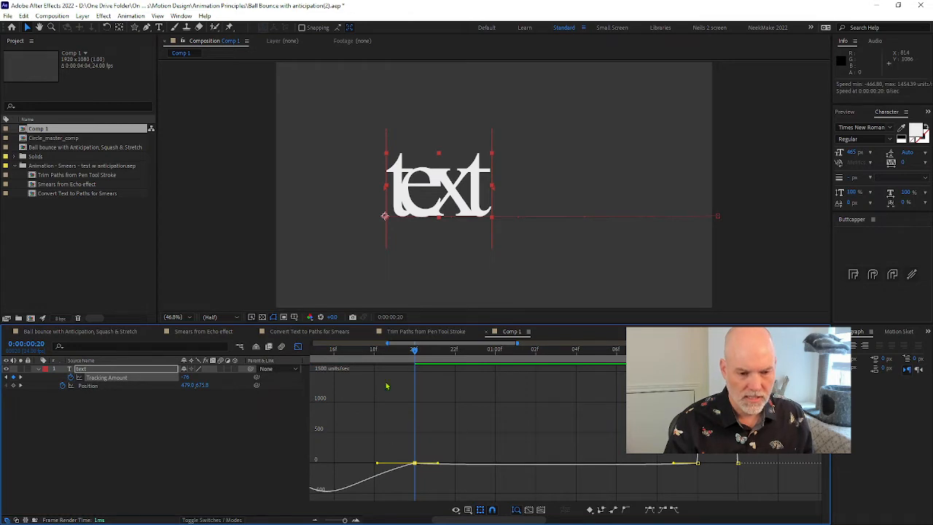
drag(388, 343, 348, 342)
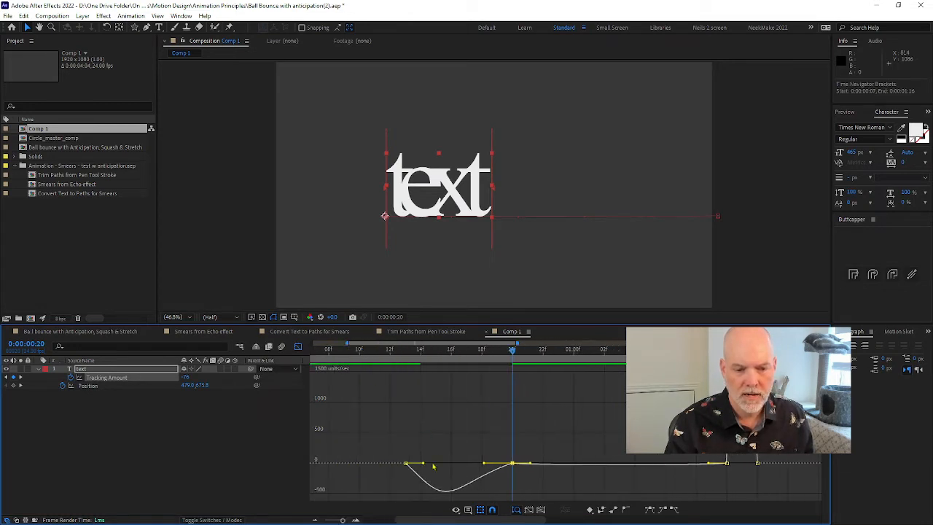
key(space)
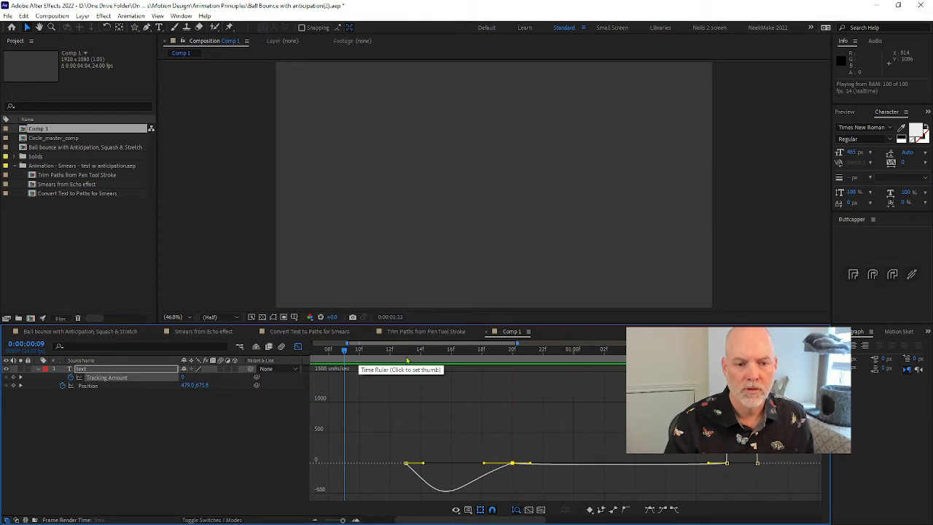
Lengthen the outgoing ease of the first Tracking Amount keyframe in the speed graph and preview the animation
drag(423, 464, 441, 465)
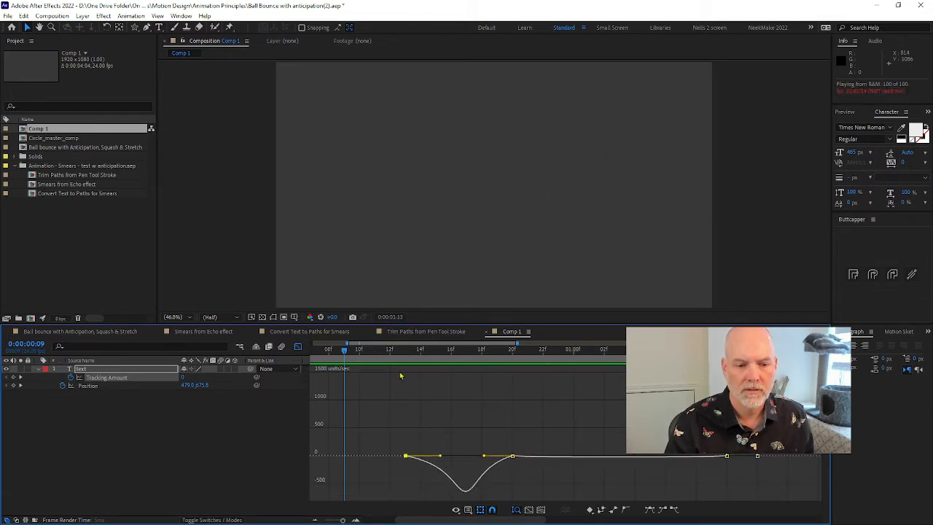
click(360, 352)
key(space)
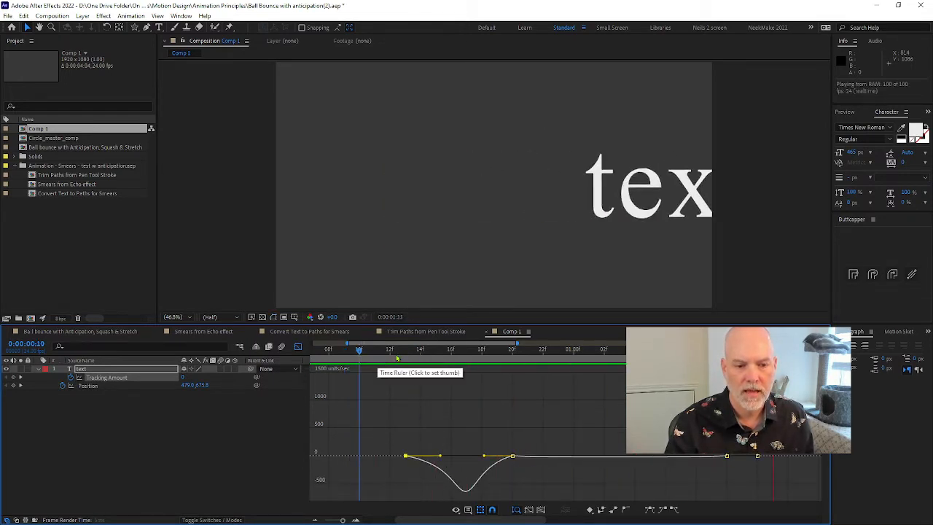
key(space)
Move the first Tracking Amount keyframe earlier to 0:00:00:06 in the speed graph, previewing the slower squeeze
drag(405, 456, 345, 456)
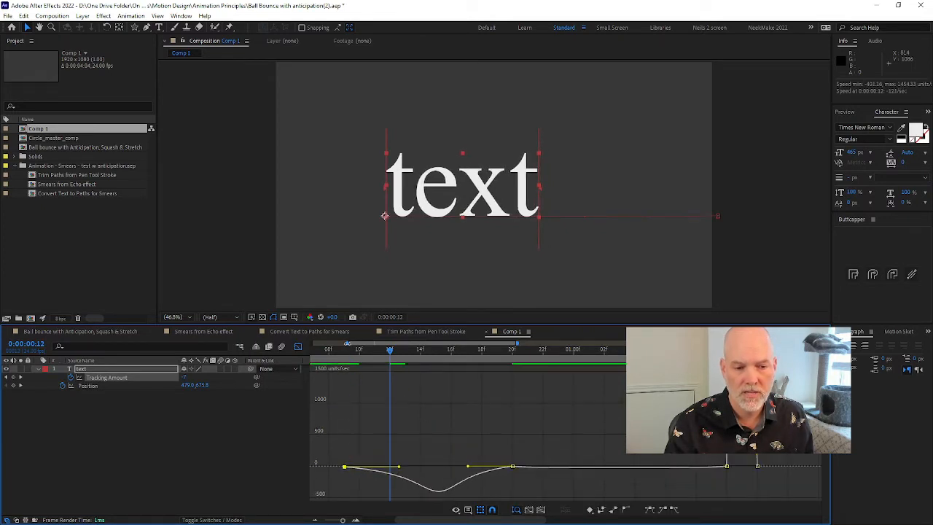
drag(348, 344, 270, 346)
click(315, 352)
key(space)
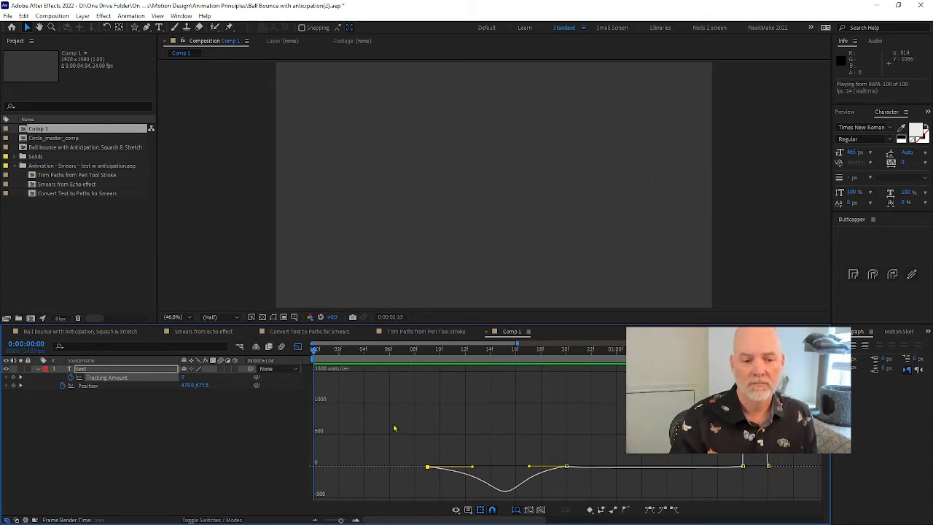
drag(429, 466, 386, 470)
key(space)
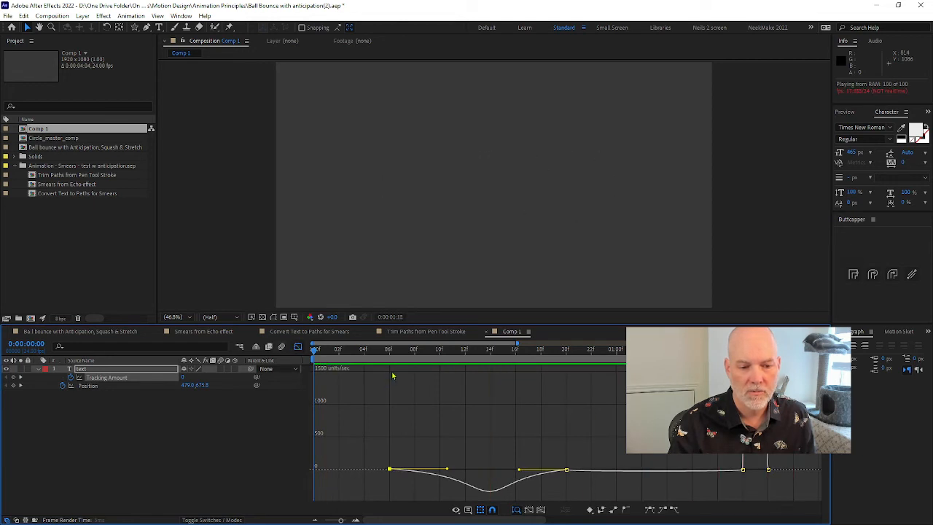
Leave the graph editor and play back the text animation from near its start
click(297, 346)
drag(364, 351, 326, 352)
key(space)
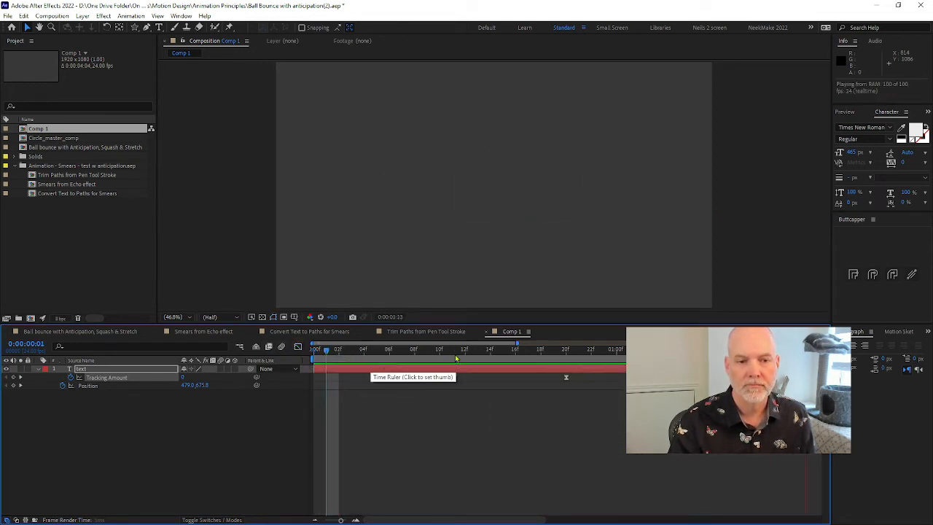
key(space)
drag(516, 342, 586, 344)
key(space)
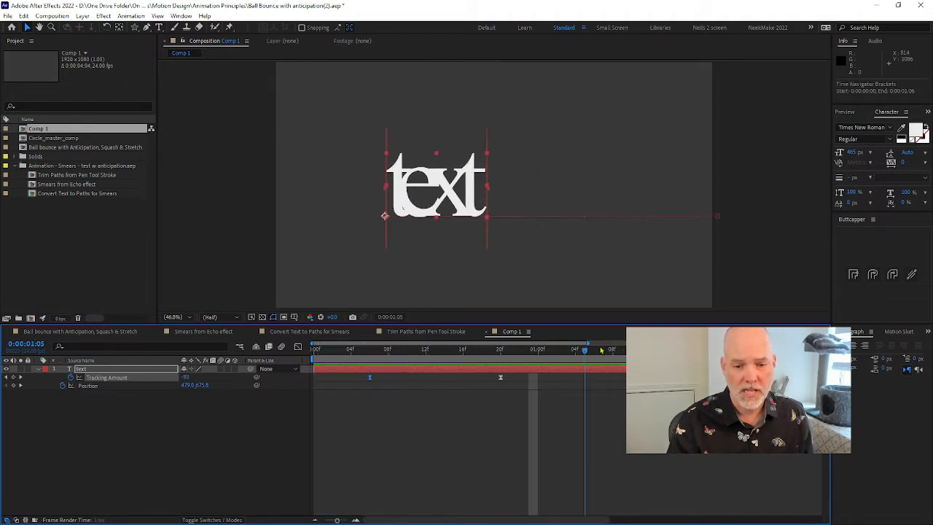
Remove the text layer's Position keyframes and draw a rising curved Pen tool mask path from the text's baseline past the frame's right edge
click(62, 386)
click(148, 29)
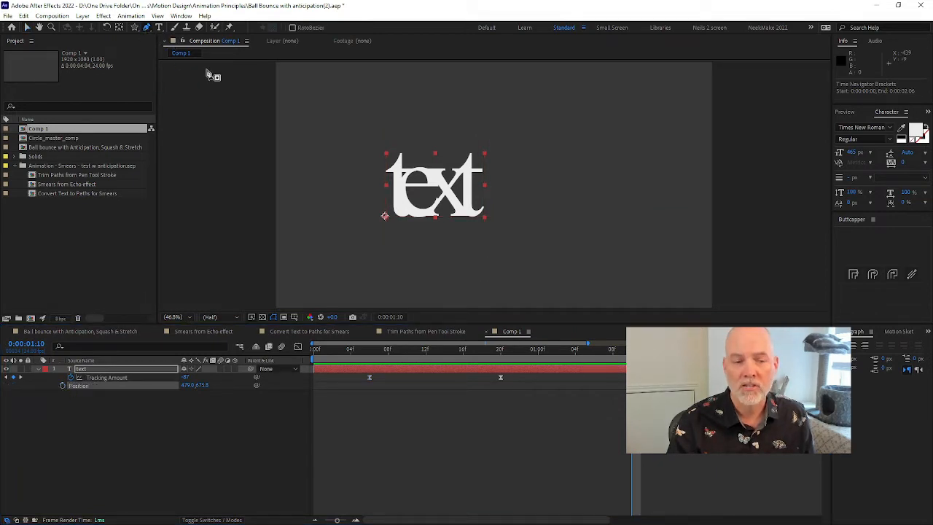
click(361, 218)
drag(739, 200, 927, 134)
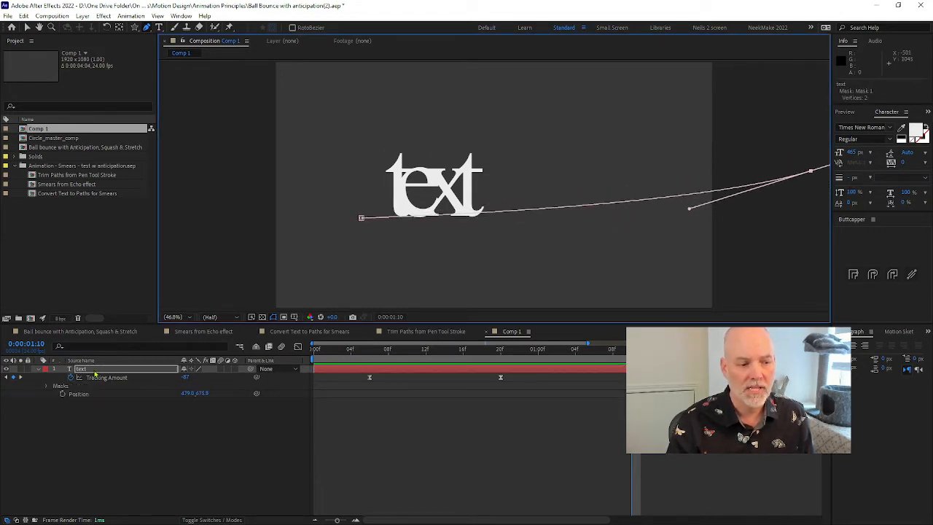
Expand the text layer's Path Options and set the text's Path to Mask 1
click(95, 372)
key(m)
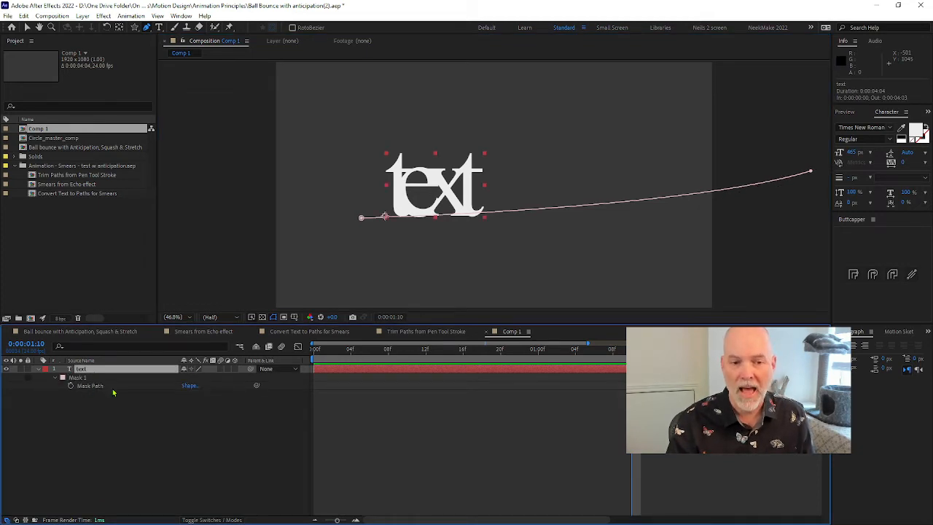
click(40, 372)
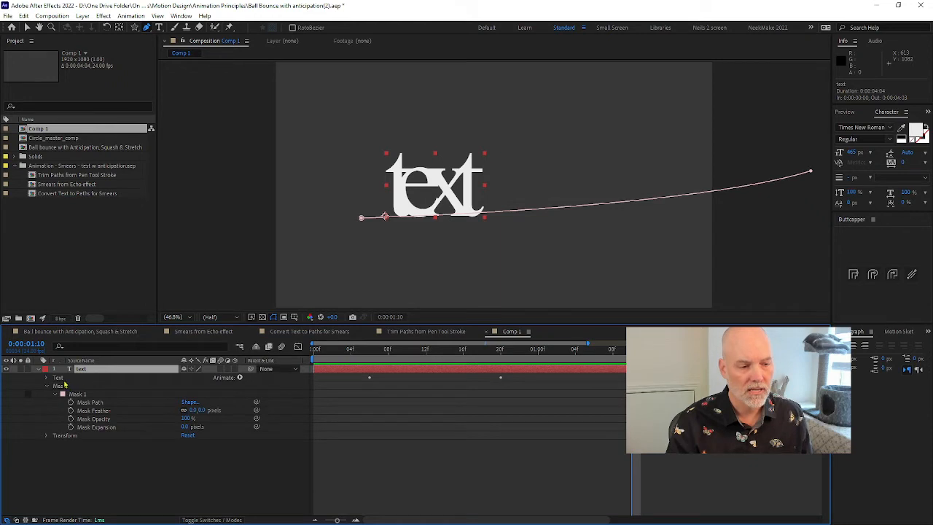
click(47, 379)
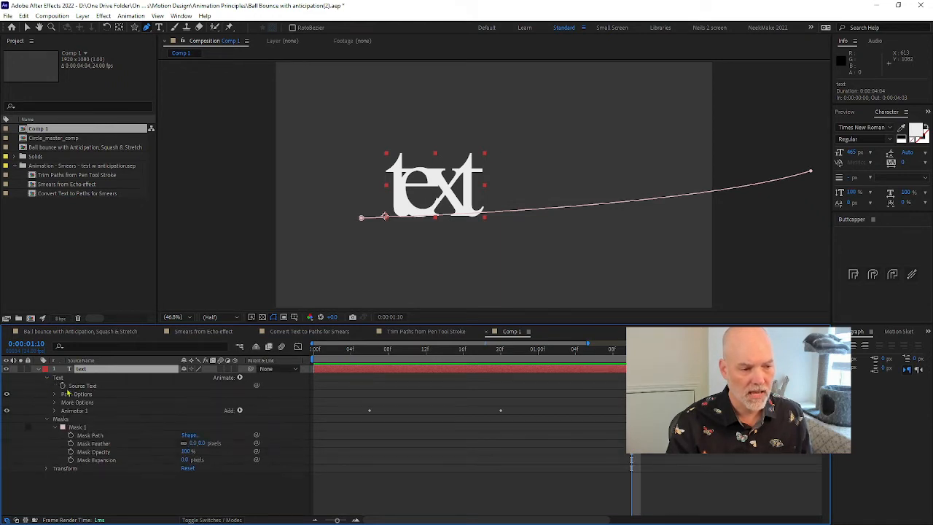
click(56, 394)
click(197, 402)
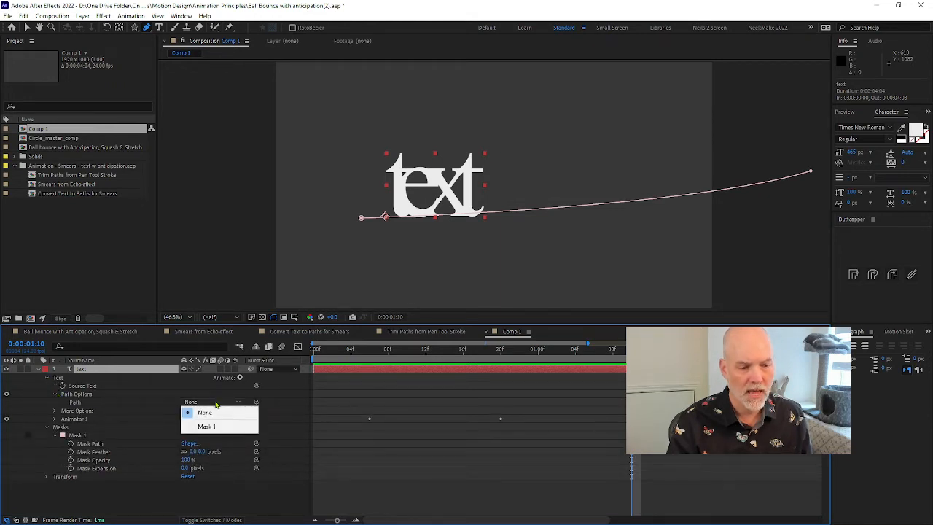
click(226, 426)
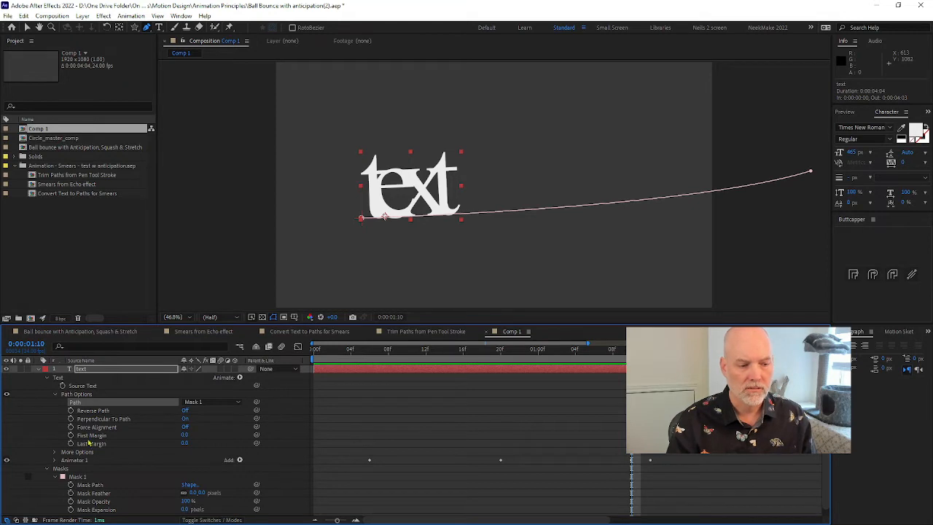
Keyframe the text's First Margin from 0 at 0:00:01:10 to a far higher value at 0:00:01:12, ease the keyframes and preview
click(71, 435)
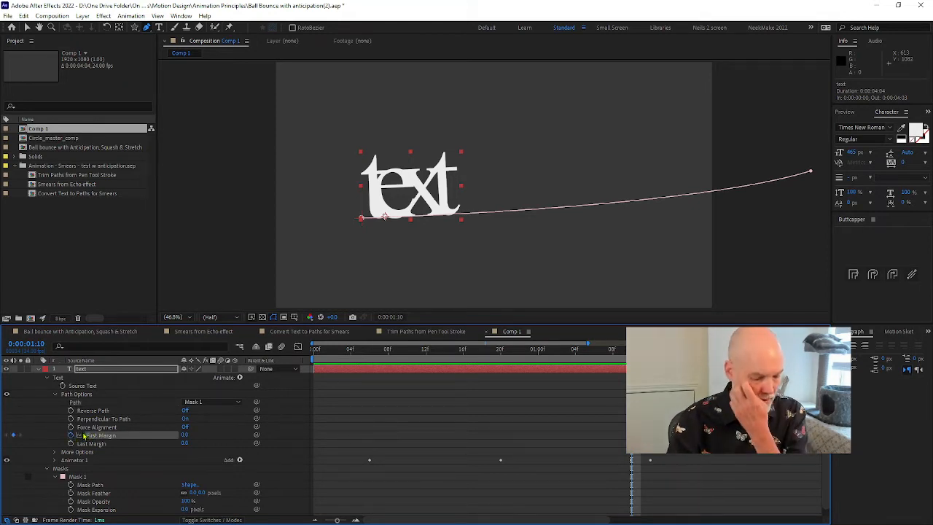
key(u)
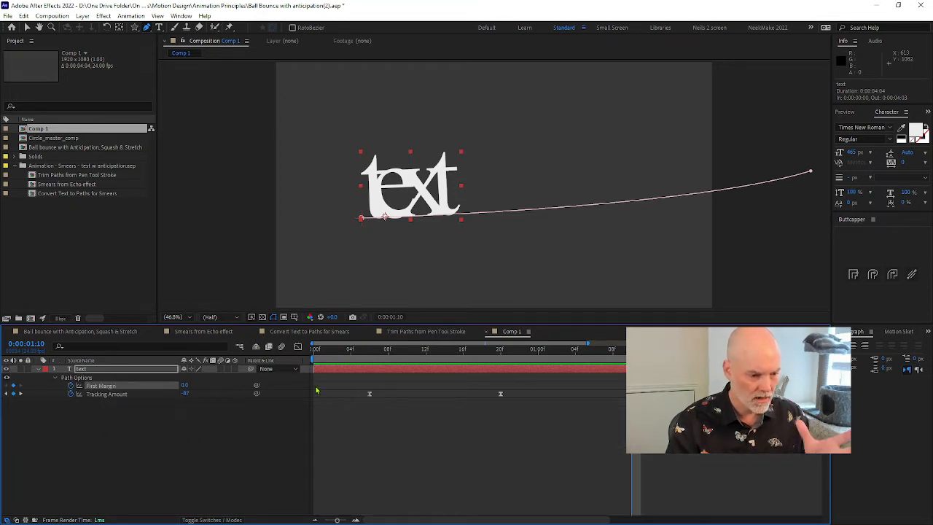
drag(632, 349, 650, 349)
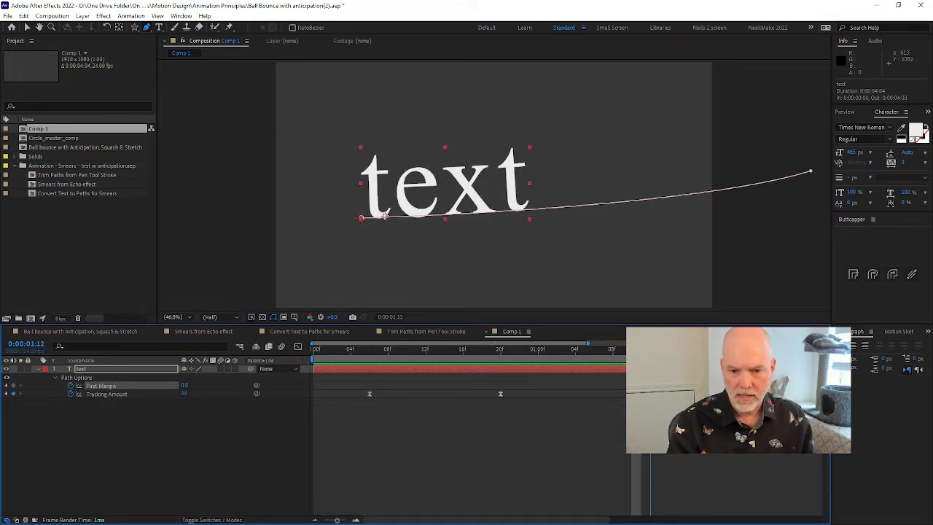
drag(186, 387, 285, 387)
drag(665, 402, 642, 381)
click(650, 386)
drag(583, 358, 370, 354)
key(space)
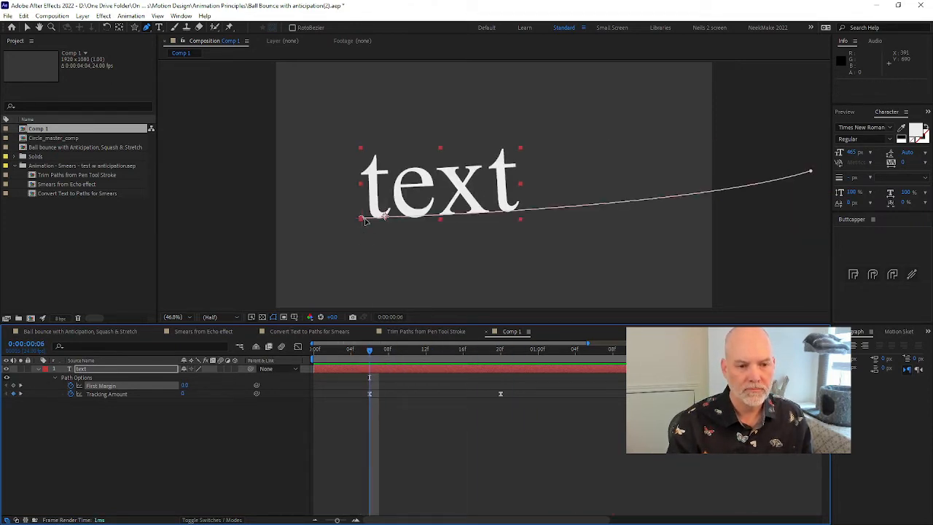
Reshape the mask path by swinging its end point's handle downward so the curve starts flatter under the text, and play it back
click(362, 219)
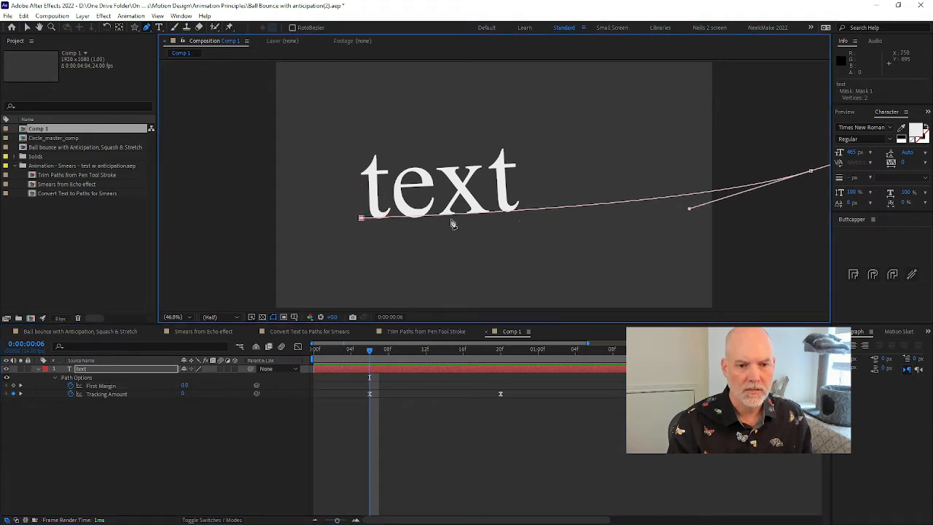
drag(690, 209, 767, 228)
click(337, 355)
drag(338, 355, 335, 355)
key(space)
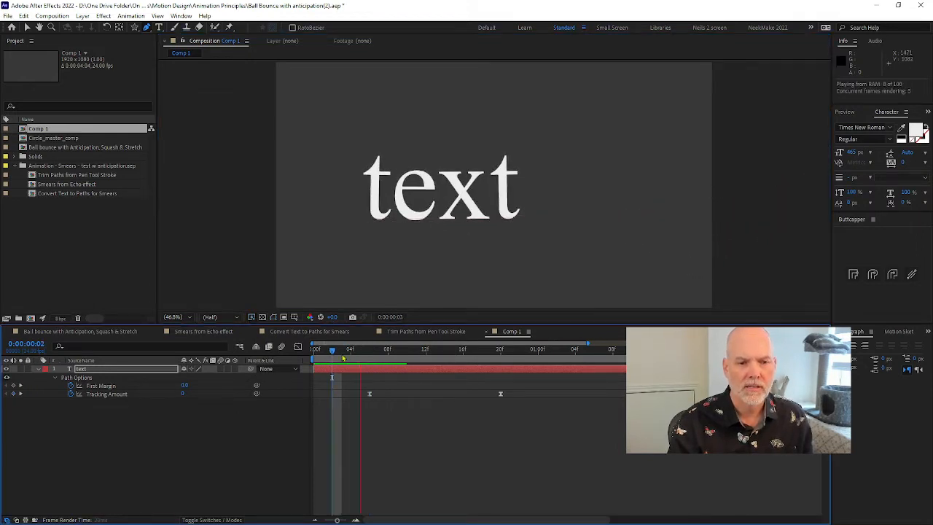
Add First Margin keyframes of 0 at 0:00:00:06 and -77 at 0:00:00:20 for a backward anticipation, and preview it
click(368, 354)
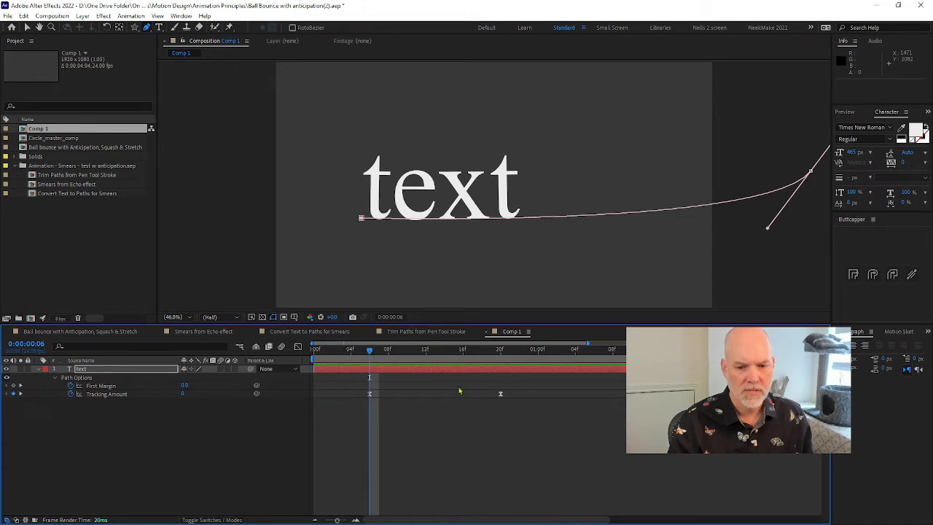
click(616, 381)
key(ctrl+v)
drag(370, 355, 503, 354)
drag(182, 385, 176, 385)
key(space)
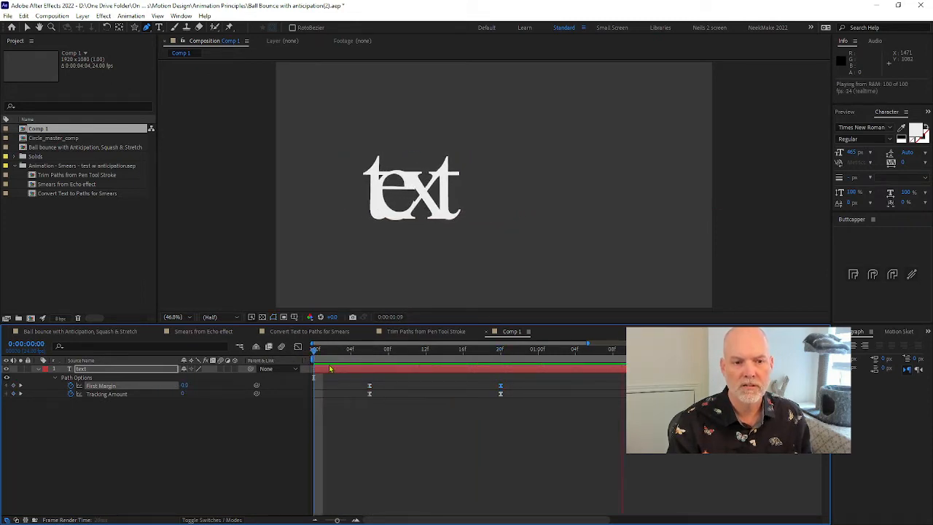
Copy the First Margin keyframe at 0:00:00:20 to 0:00:01:10 to hold the anticipation, and review the playback up to 0:00:01:04
key(space)
drag(594, 351, 631, 351)
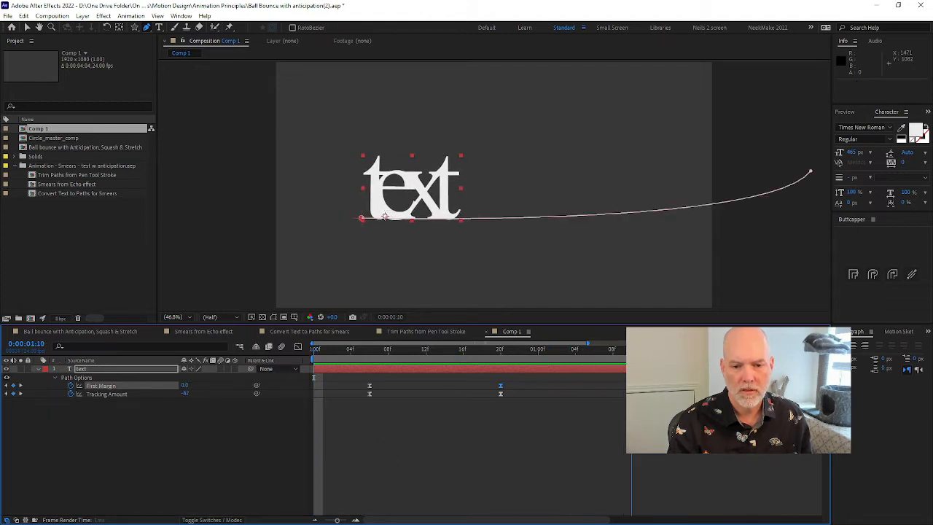
drag(480, 377, 521, 389)
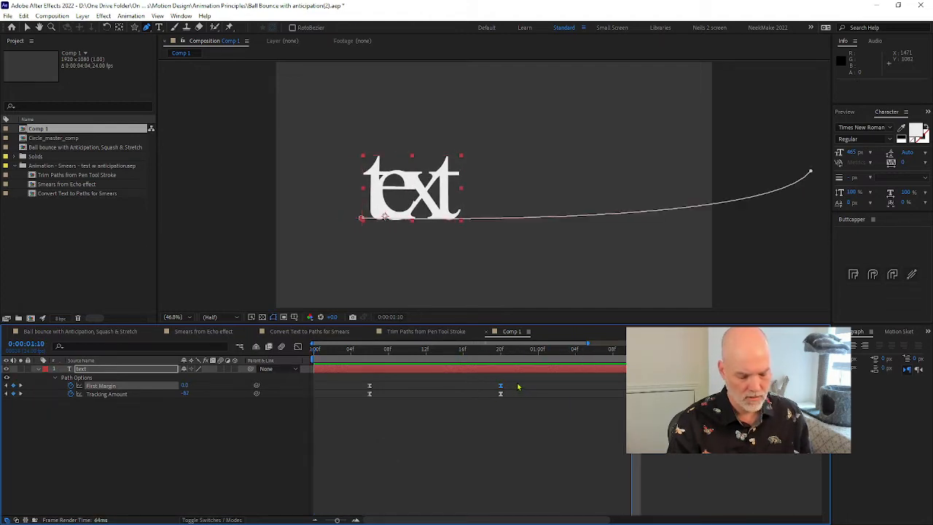
key(space)
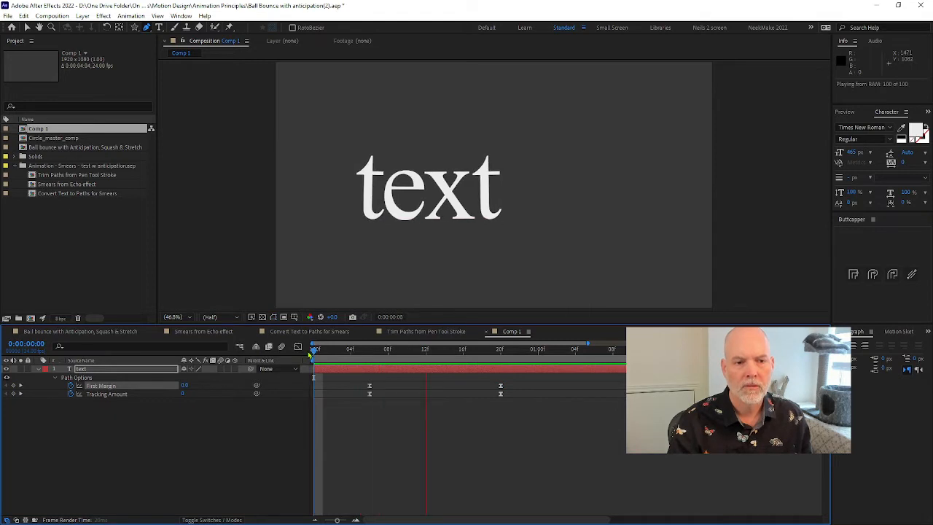
key(space)
drag(411, 351, 576, 351)
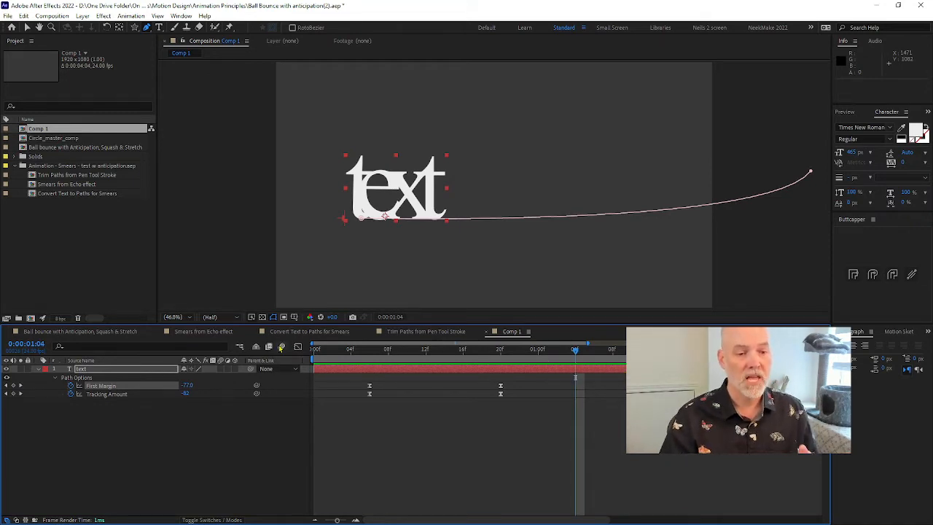
Scrub through the stretched NvK letters in the Convert Text to Paths for Smears composition and return to Comp 1
click(313, 332)
drag(339, 351, 579, 359)
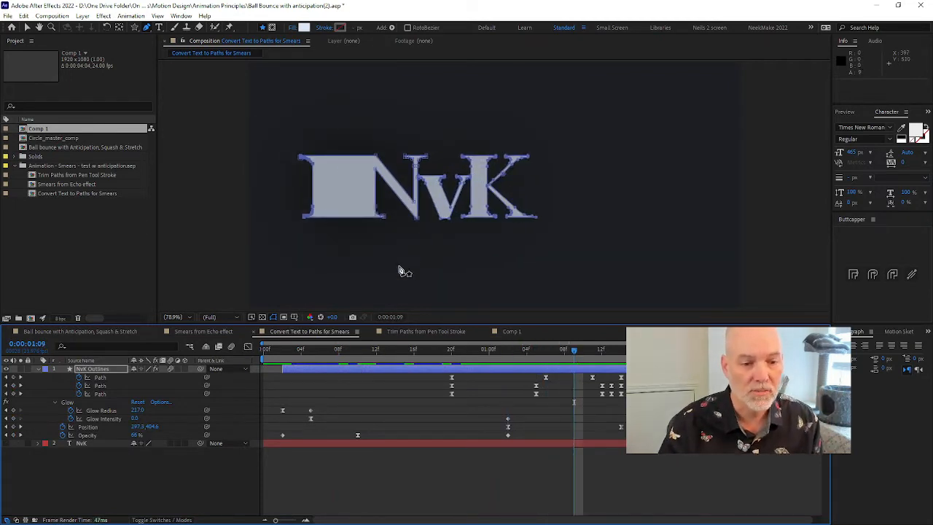
click(513, 332)
At 0:00:00:06, remove the text layer's First Margin and Tracking Amount keyframes and delete its mask path
drag(511, 358, 379, 357)
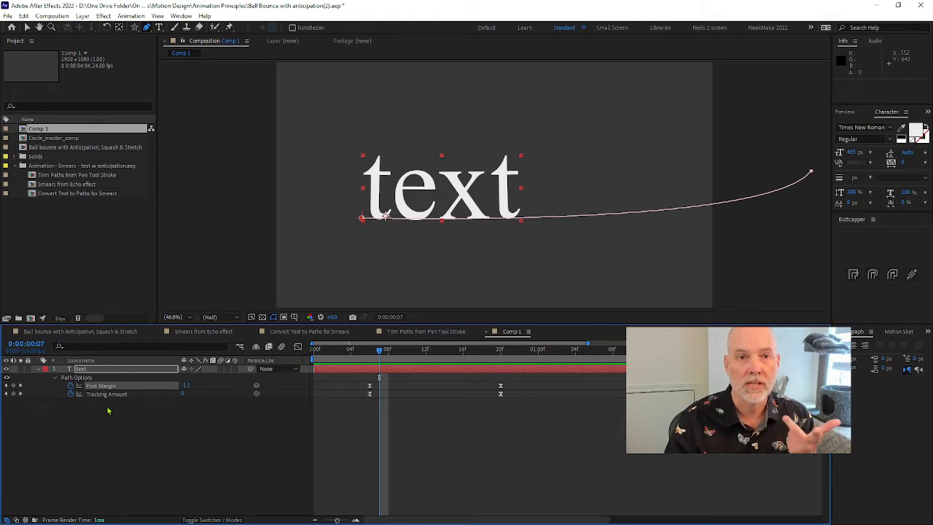
click(71, 386)
click(86, 372)
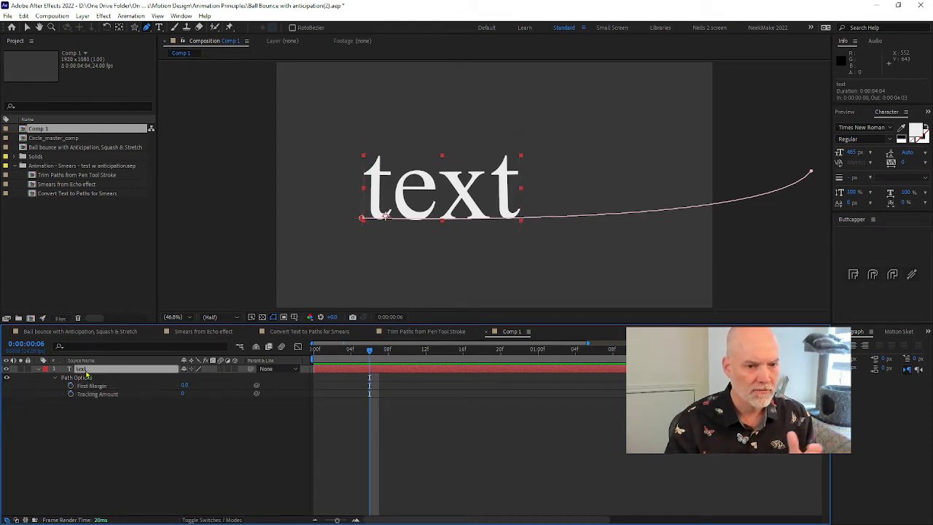
key(m)
click(79, 379)
key(Delete)
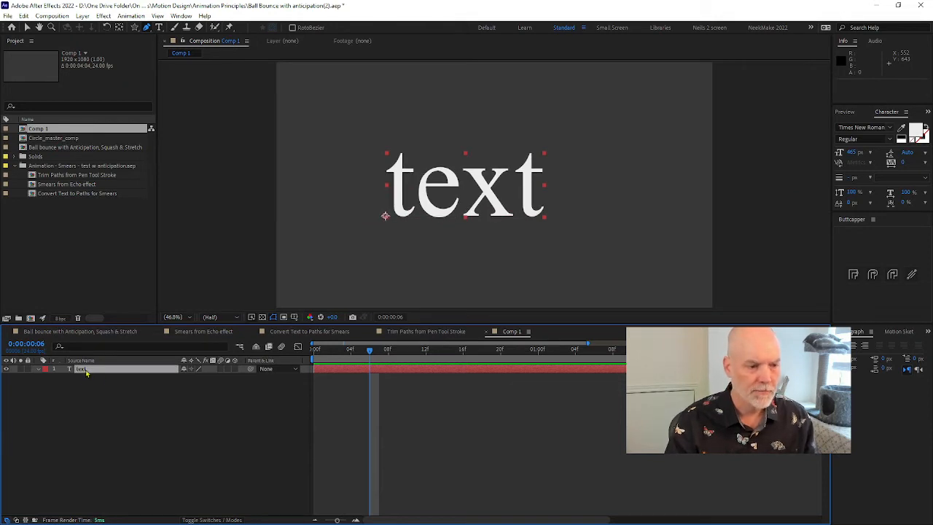
Create shapes from the text layer
right_click(83, 371)
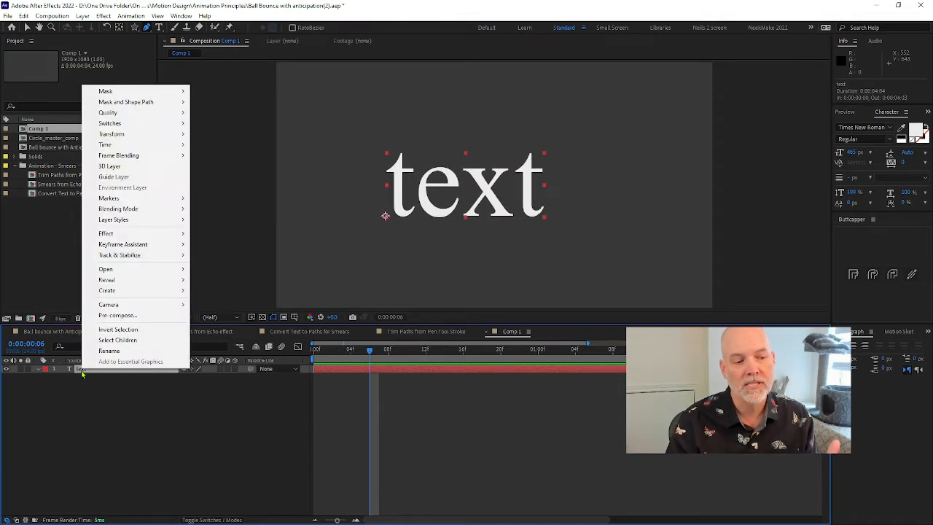
mouse_move(173, 290)
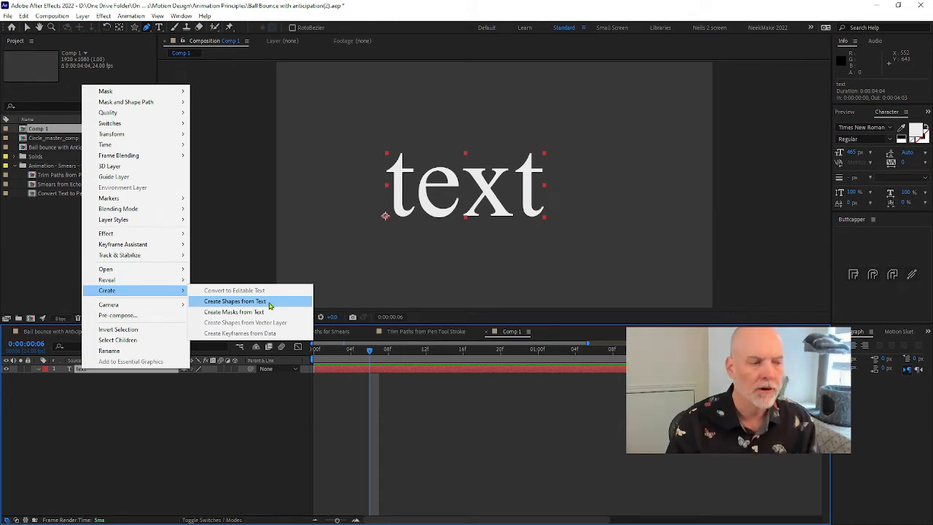
click(275, 304)
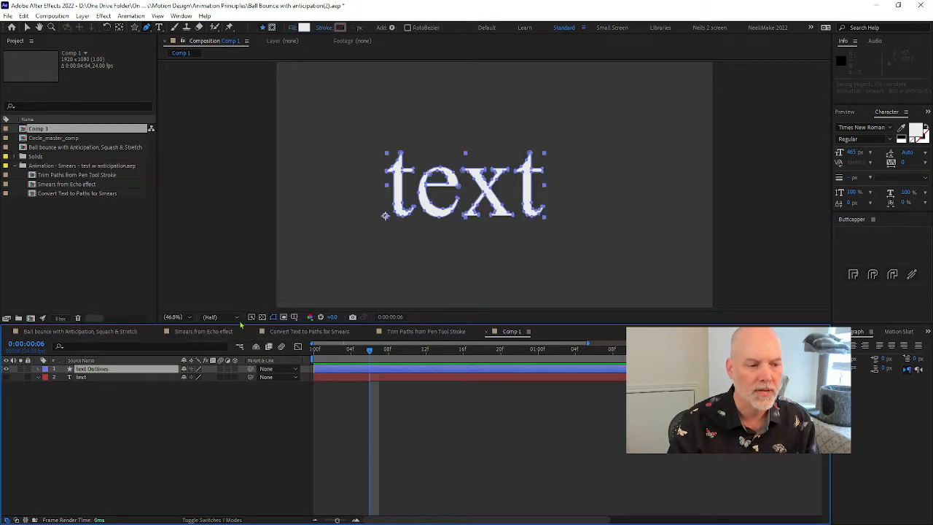
Expand the first letter t in the text Outlines layer and start keyframes for its Path and Position at 0:00:00:06
click(38, 368)
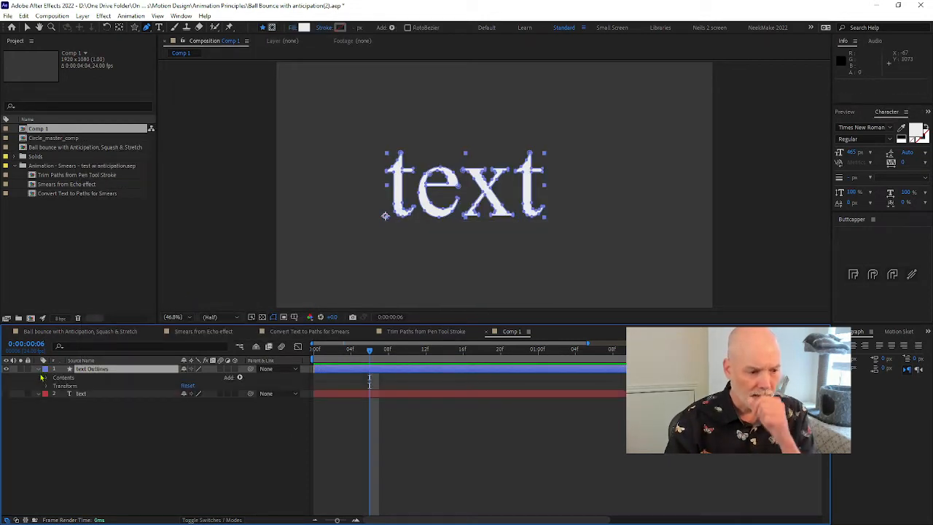
click(48, 377)
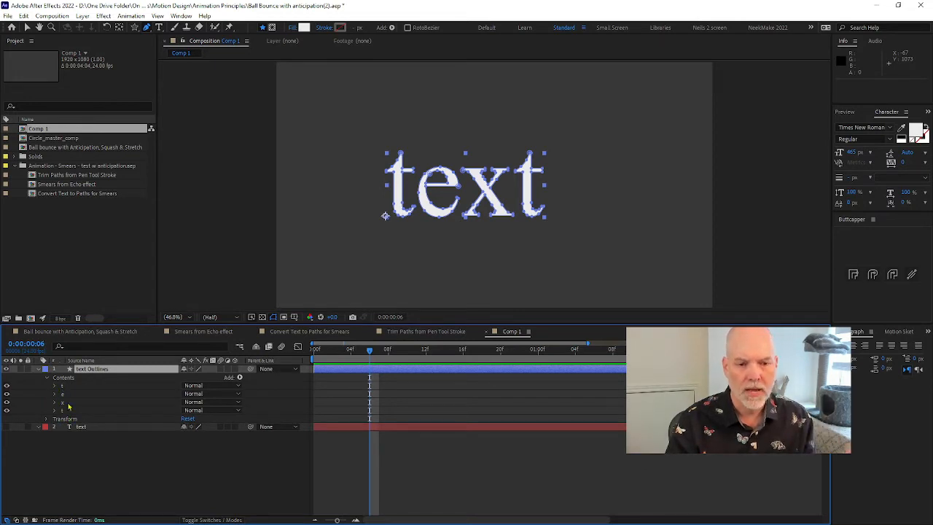
click(54, 387)
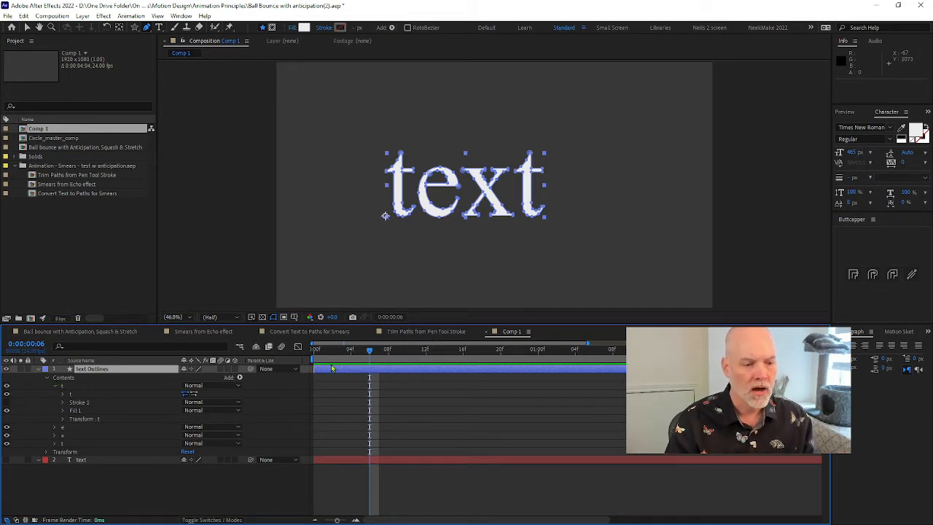
click(63, 394)
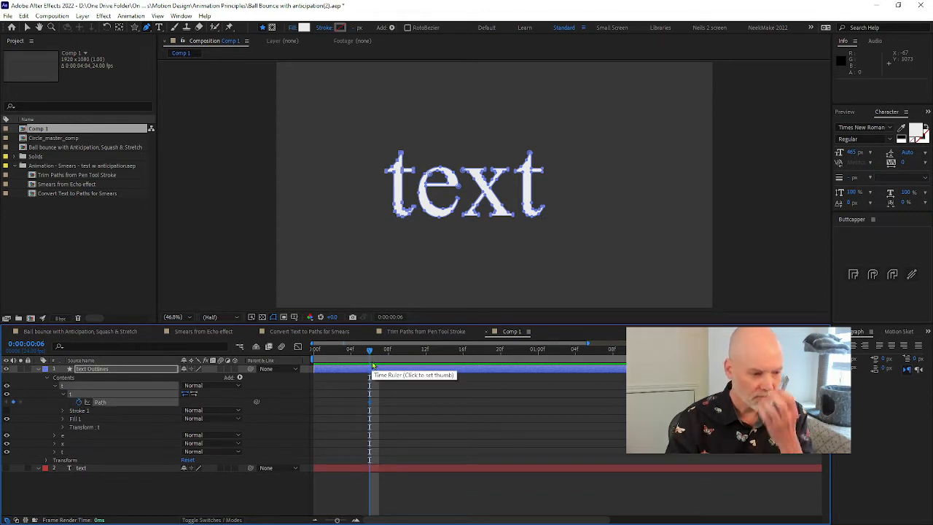
click(65, 427)
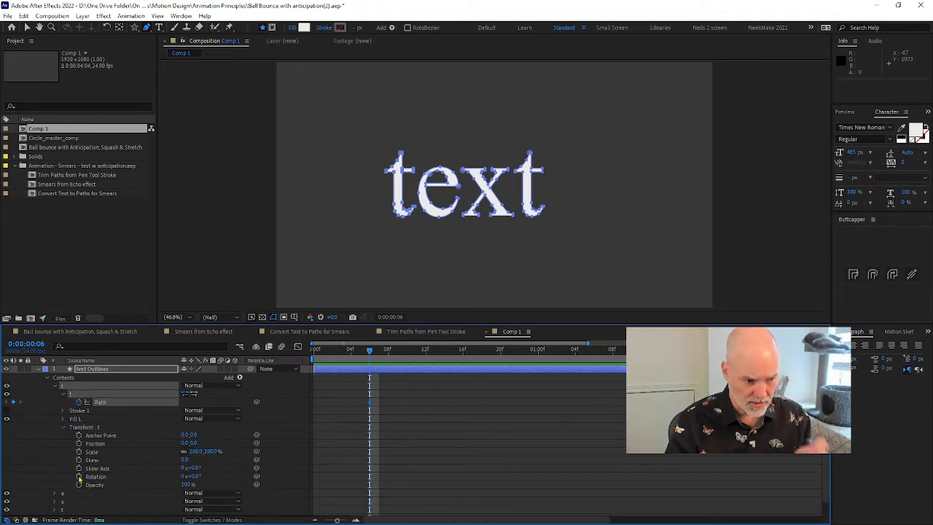
click(78, 443)
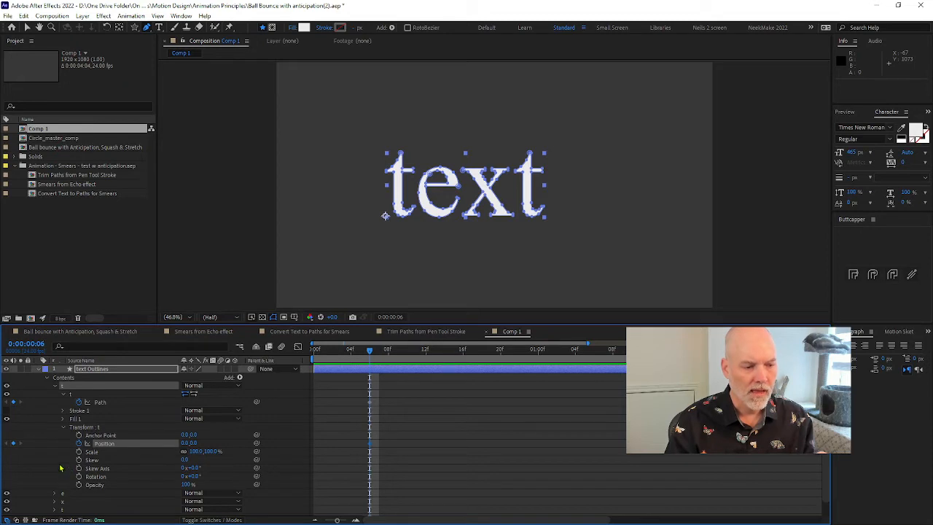
At 0:00:00:12, set the first t's Position to 4, 0 and stretch its left-side path points far leftward into a smear
drag(374, 353, 425, 350)
mouse_move(183, 444)
mouse_down()
mouse_move(175, 448)
mouse_move(200, 450)
mouse_move(162, 451)
mouse_move(195, 450)
mouse_up()
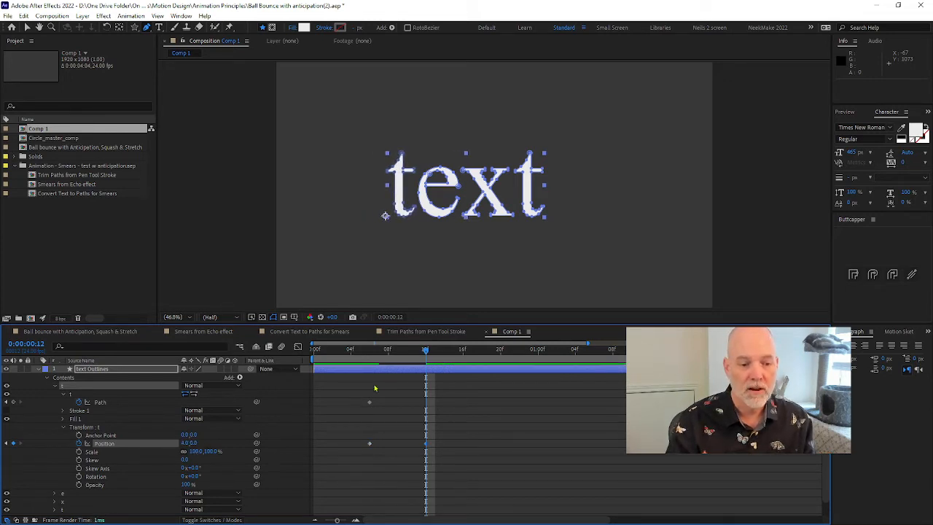
click(398, 178)
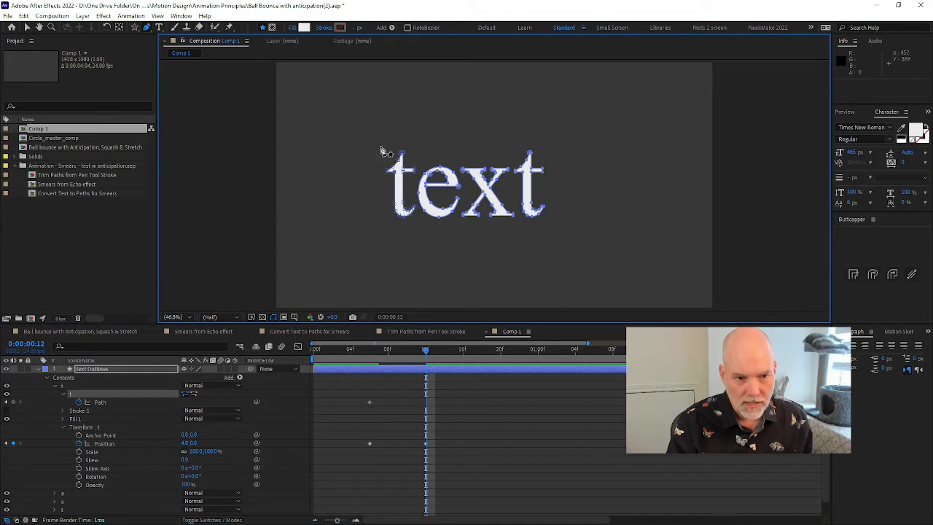
key(v)
drag(375, 150, 326, 206)
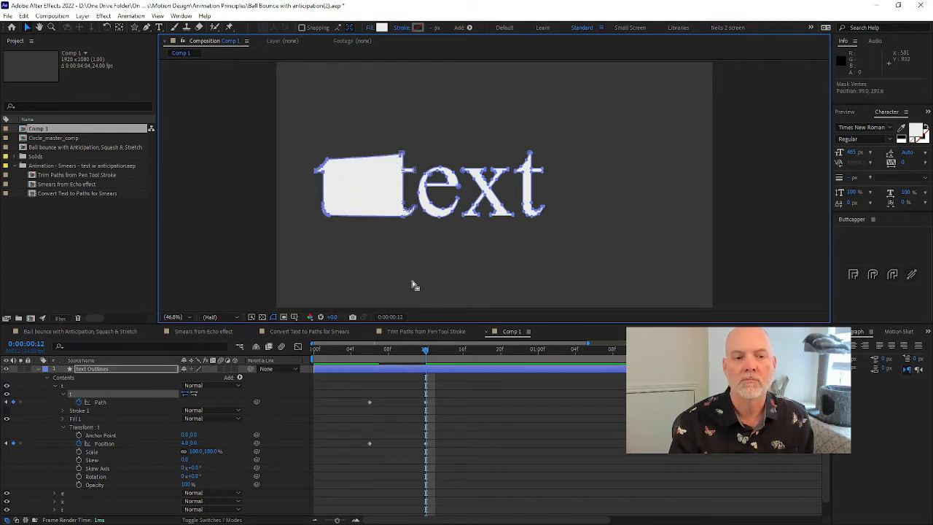
Examine the Path keyframes of each letter in the Convert Text to Paths for Smears composition, scrubbing to 0:00:01:11
click(316, 332)
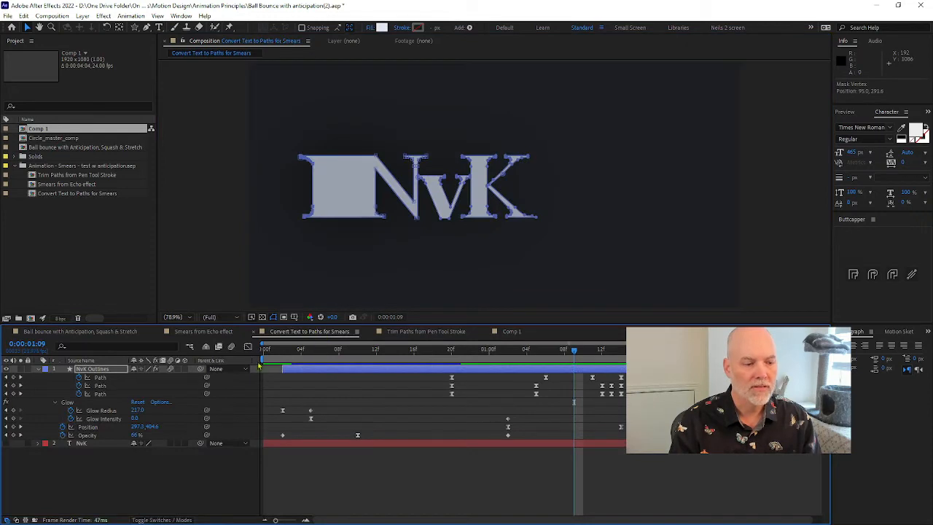
click(37, 370)
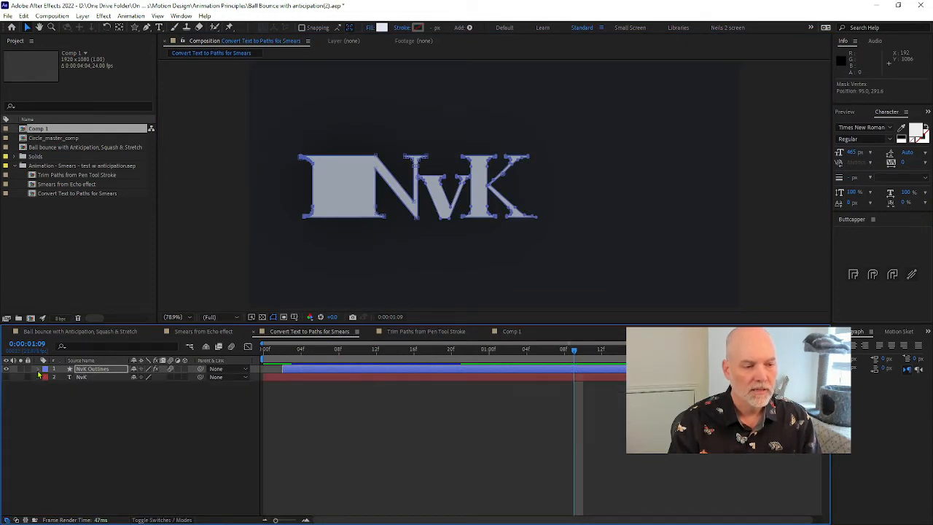
click(38, 371)
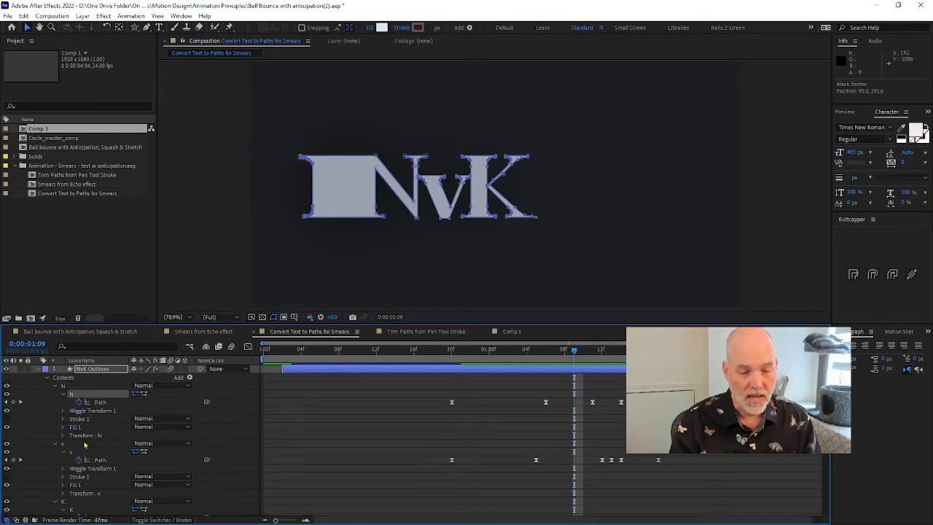
scroll(85, 445, down, 3)
scroll(95, 443, up, 2)
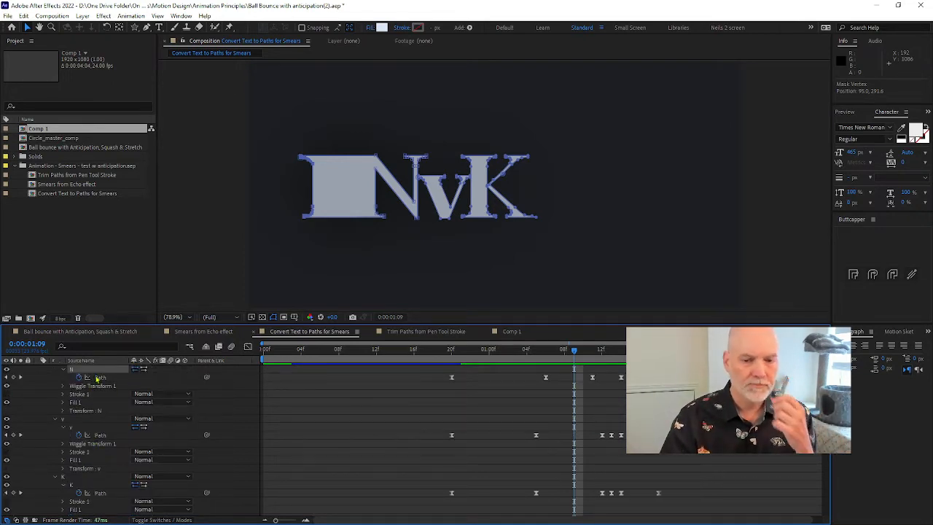
click(526, 350)
drag(534, 353, 598, 353)
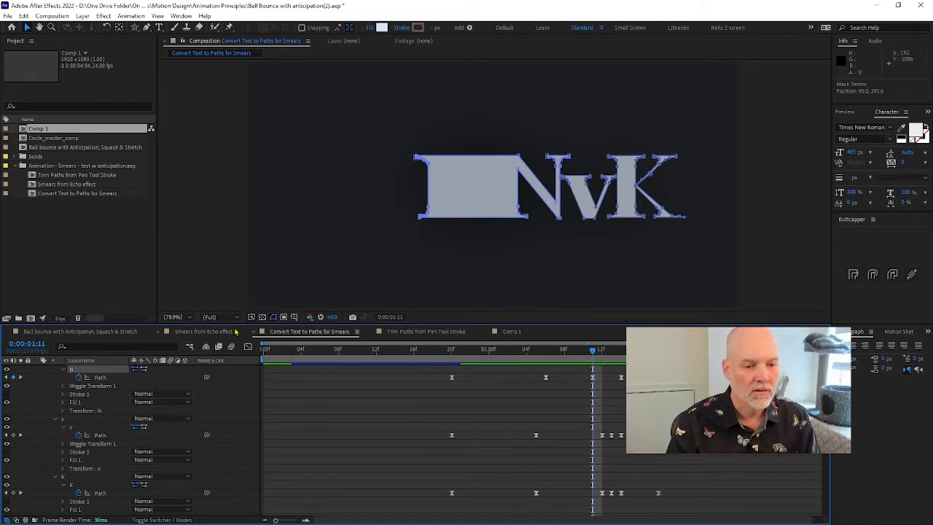
Open the Ball bounce with Anticipation, Squash & Stretch composition
click(92, 332)
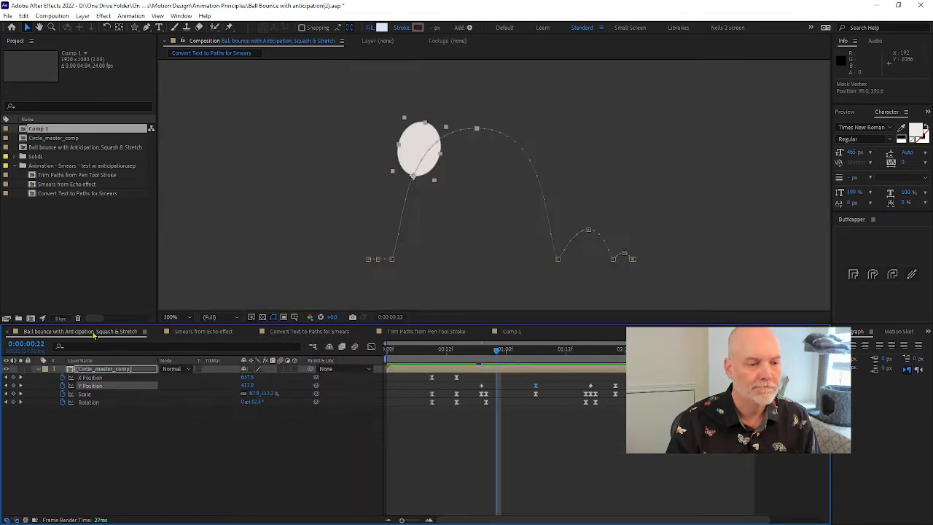
key(alt+Tab)
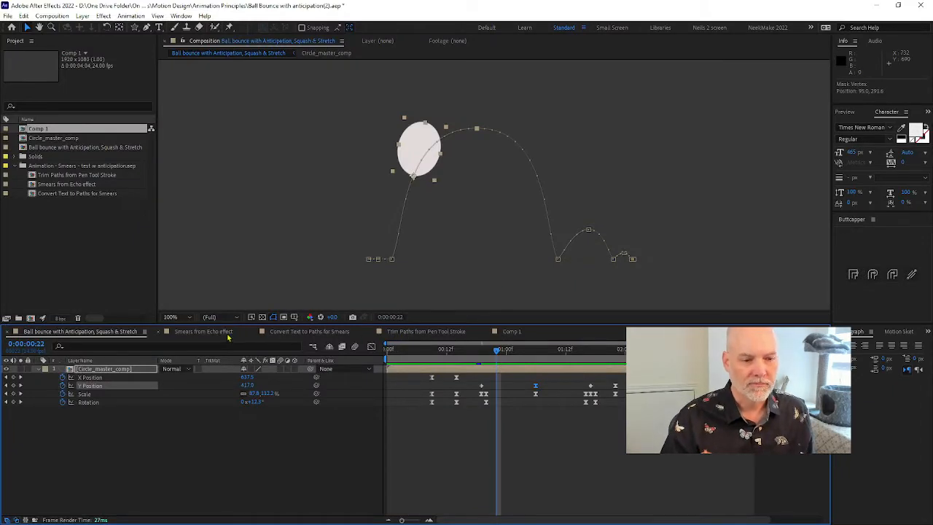
In Comp 1, keyframe the text Outlines layer's Position at 0:00:00:06, then slide the text horizontally past the frame's right edge at 0:00:00:12
click(519, 333)
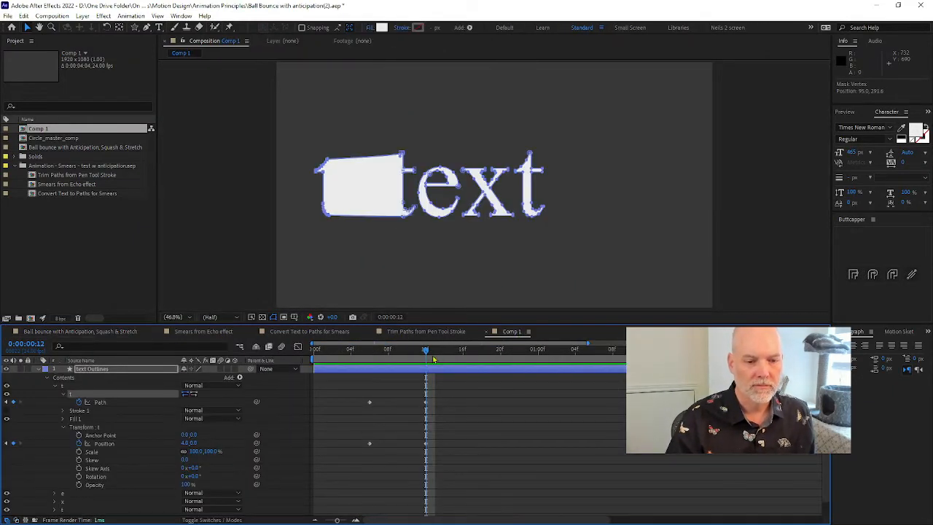
drag(541, 359, 430, 358)
click(103, 368)
key(p)
click(84, 377)
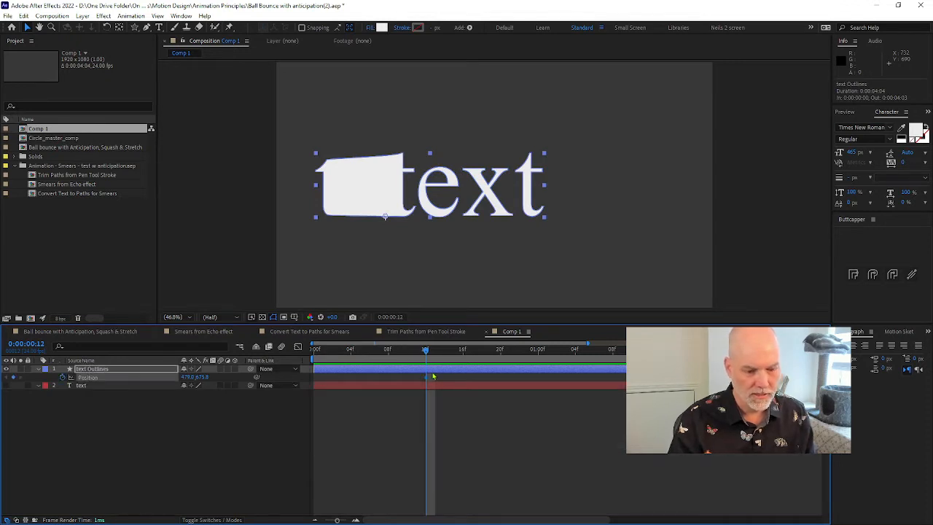
key(u)
drag(426, 402, 369, 402)
drag(186, 406, 379, 410)
Move the first t's second Path keyframe to 0:00:00:08, ease the keyframes at 0:00:00:06, and preview the animation
click(324, 357)
key(space)
click(366, 358)
click(427, 384)
key(space)
key(space)
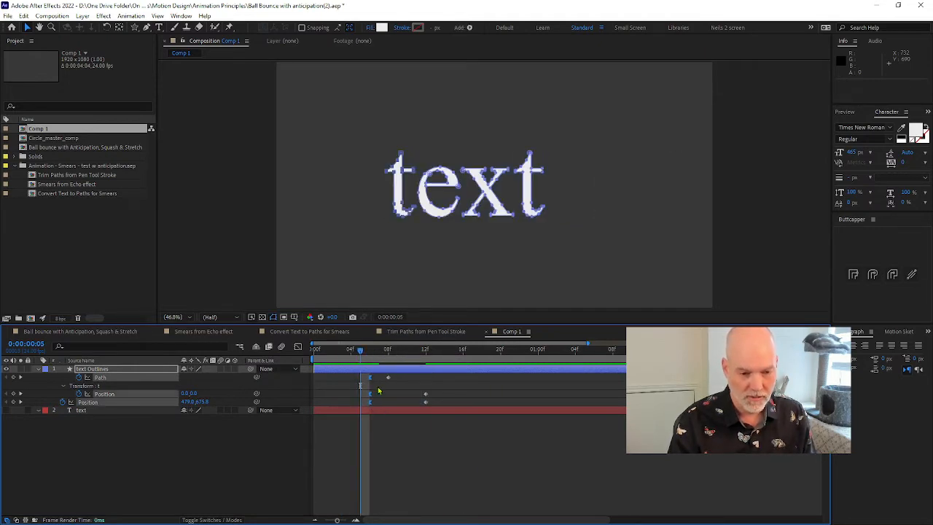
Enable motion blur for the text Outlines layer and the composition, and play the animation through to 0:00:00:09
mouse_move(357, 355)
mouse_down()
mouse_move(332, 355)
mouse_move(437, 355)
mouse_move(369, 359)
mouse_up()
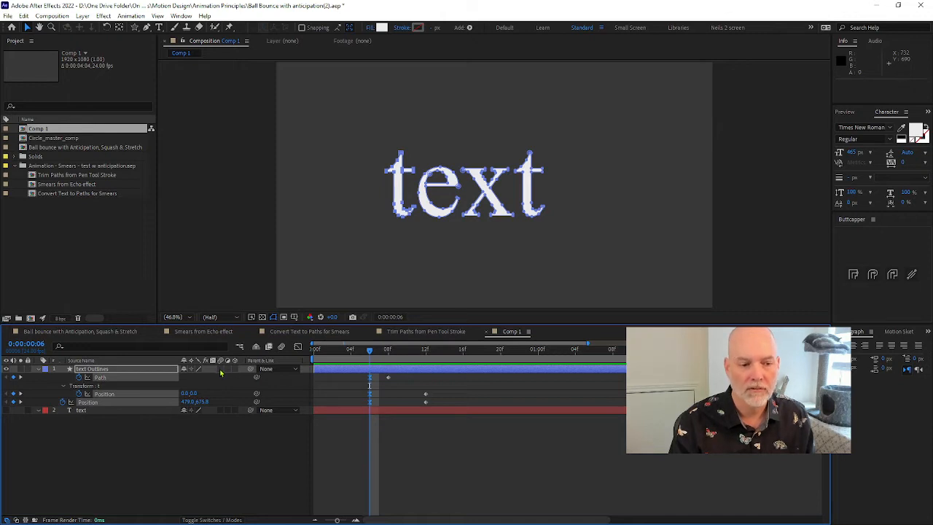
click(220, 369)
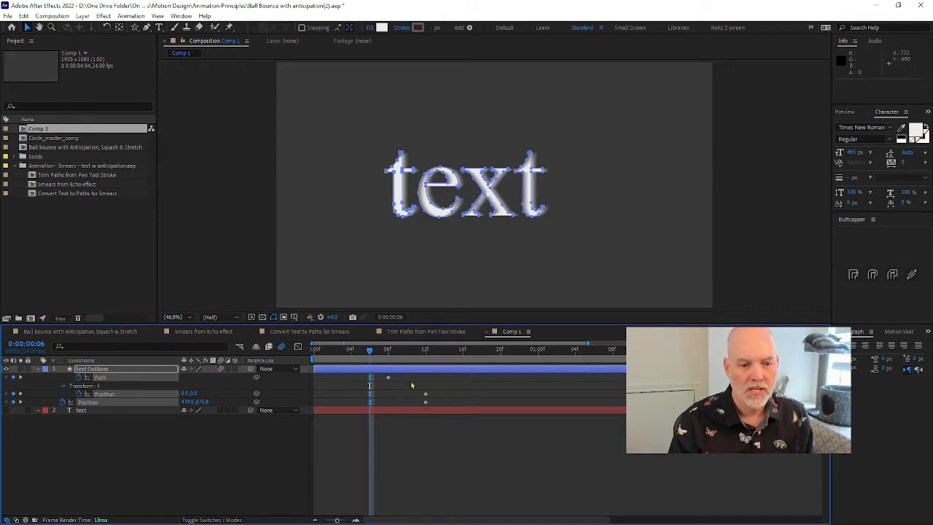
key(space)
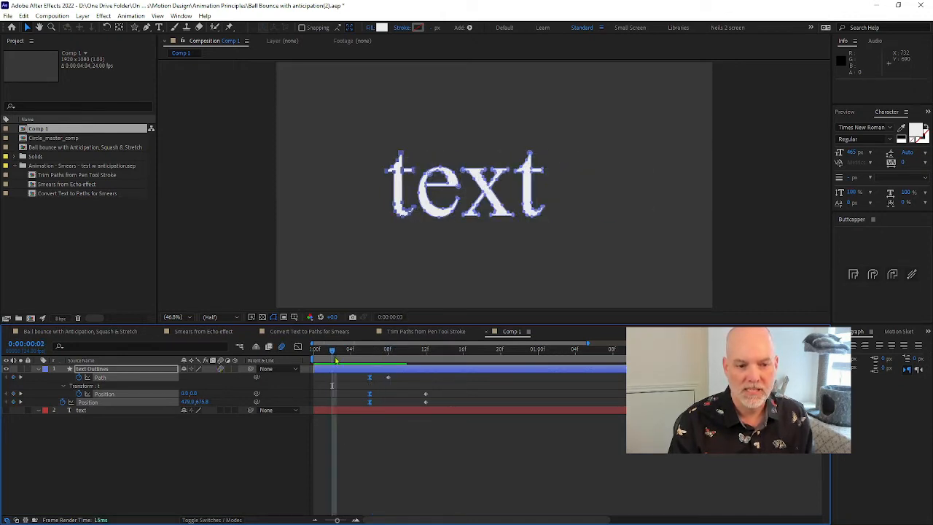
key(space)
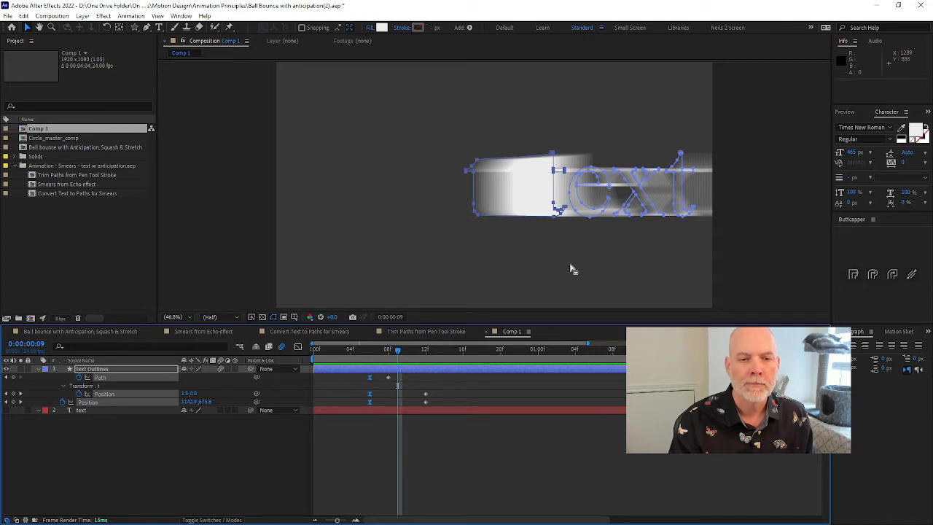
click(425, 380)
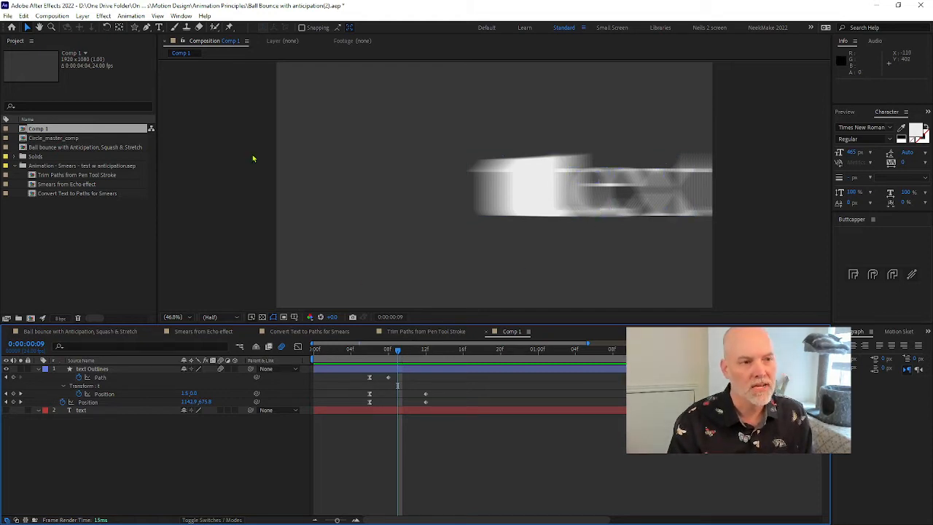
In Comp 1's advanced composition settings, set the motion blur Shutter Angle to 42° and Samples Per Frame to 54
click(51, 15)
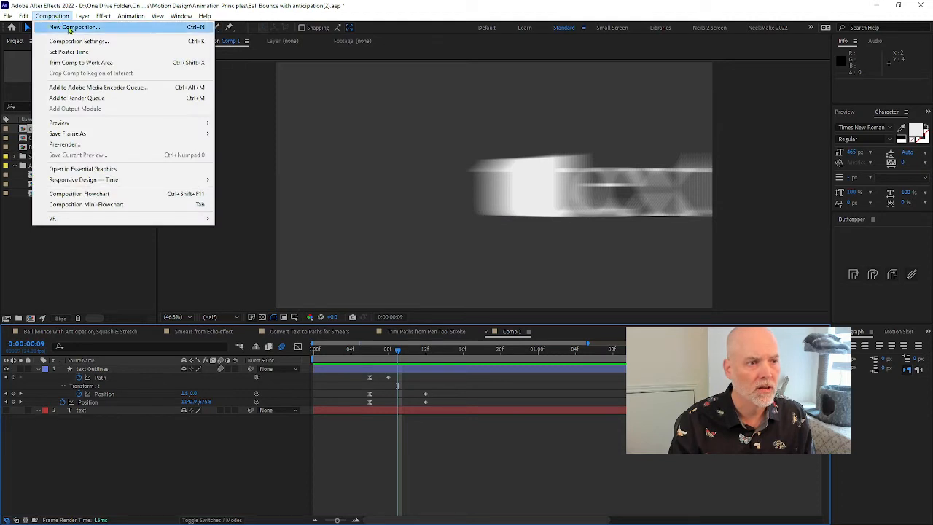
click(139, 47)
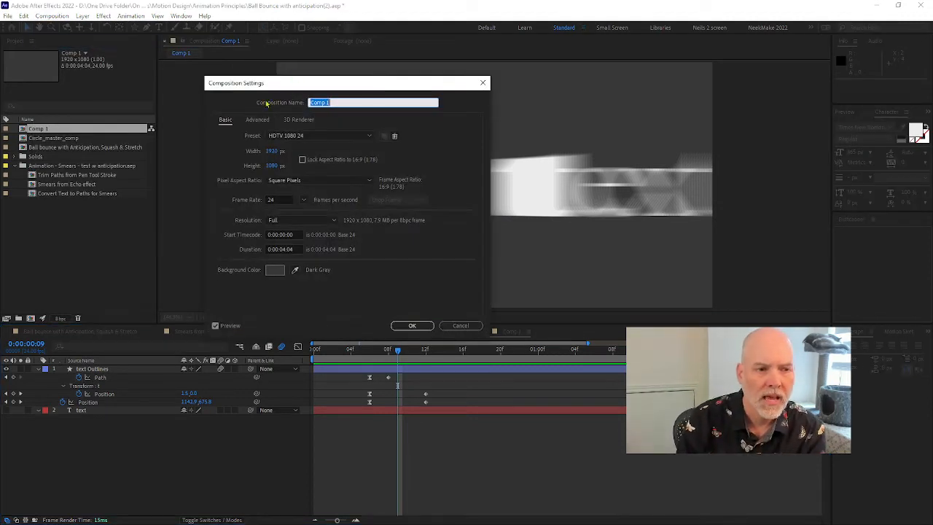
click(257, 120)
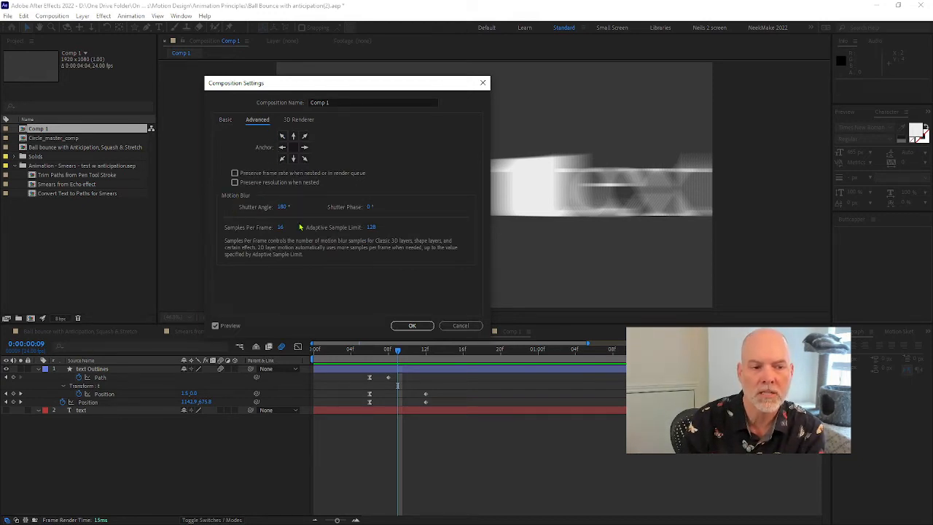
drag(282, 209, 251, 222)
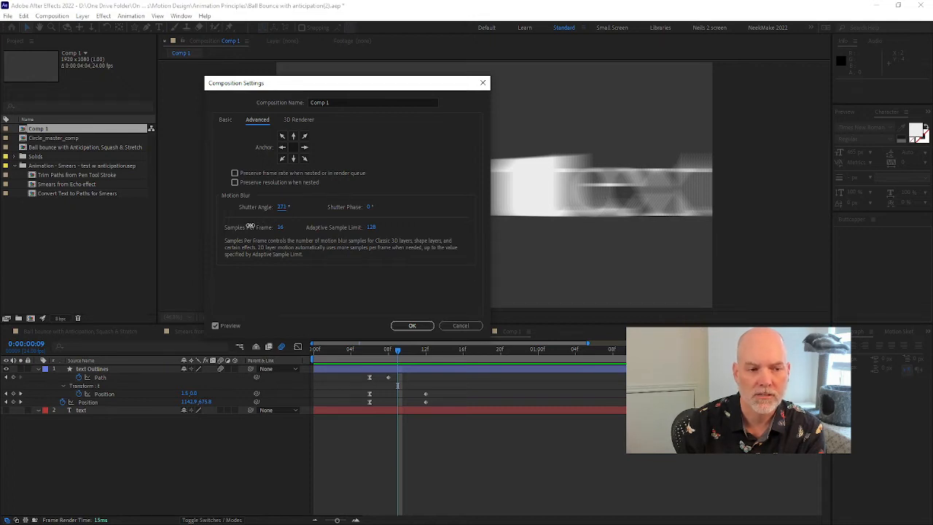
drag(288, 208, 256, 214)
drag(349, 86, 257, 85)
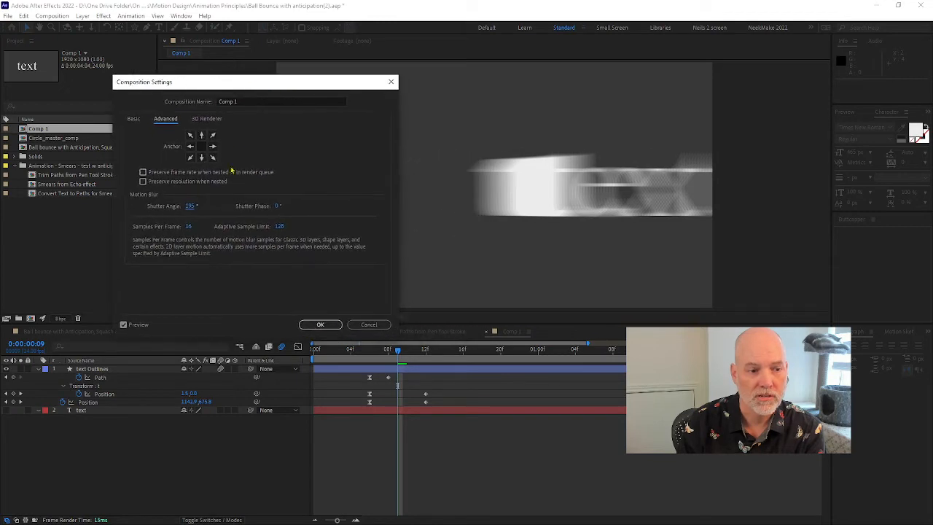
drag(189, 206, 146, 222)
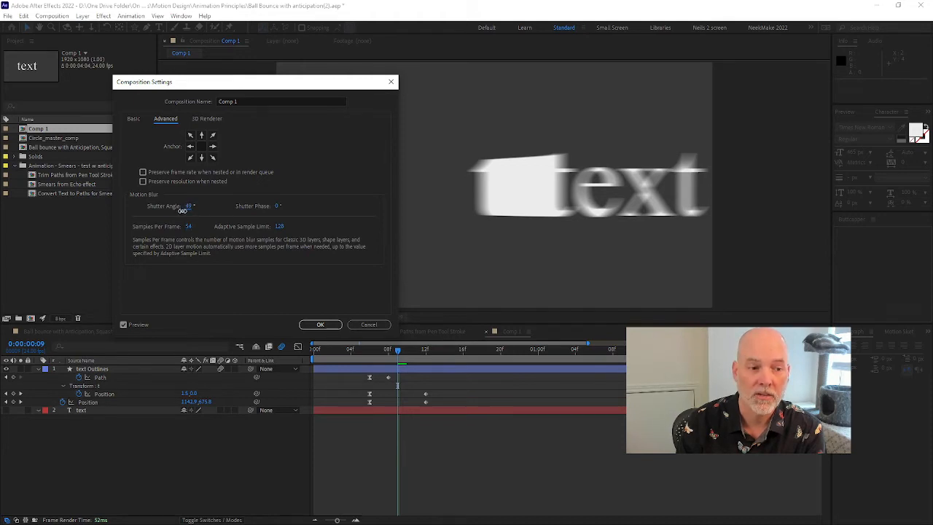
drag(182, 210, 175, 209)
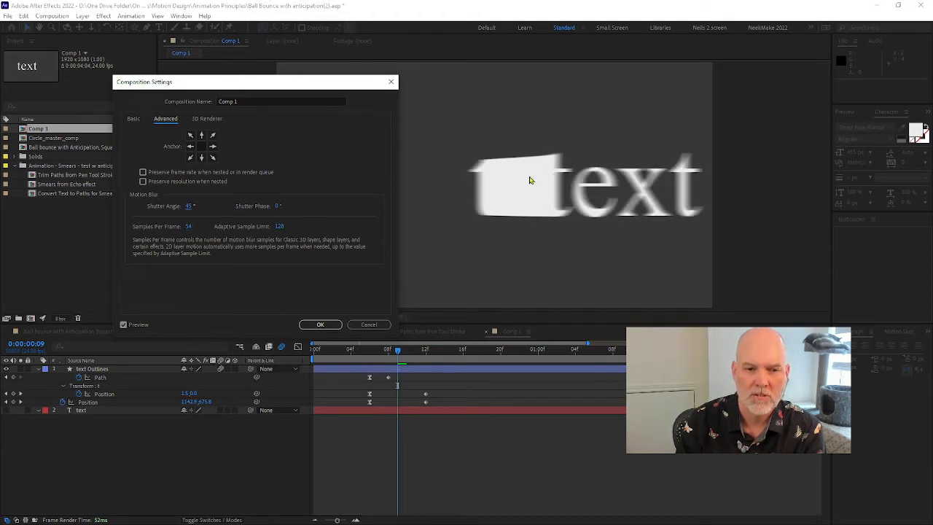
drag(189, 207, 178, 208)
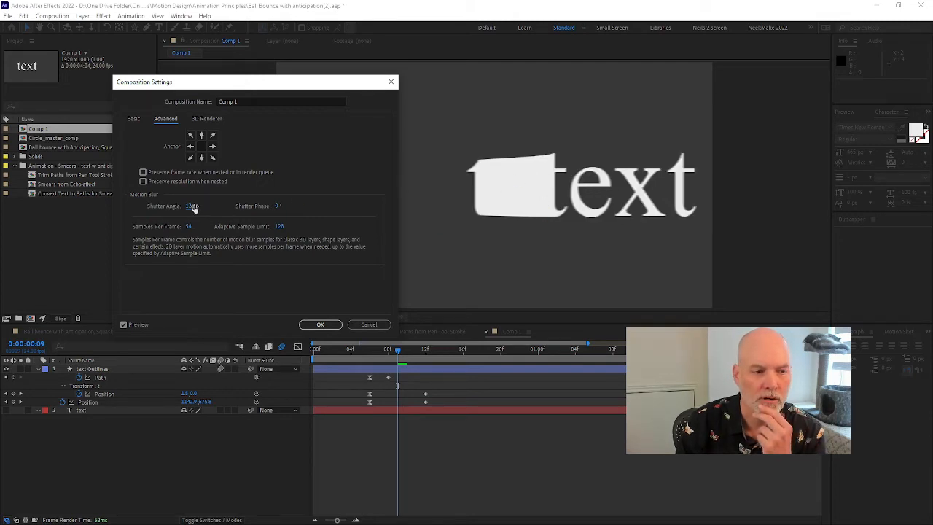
drag(190, 207, 203, 209)
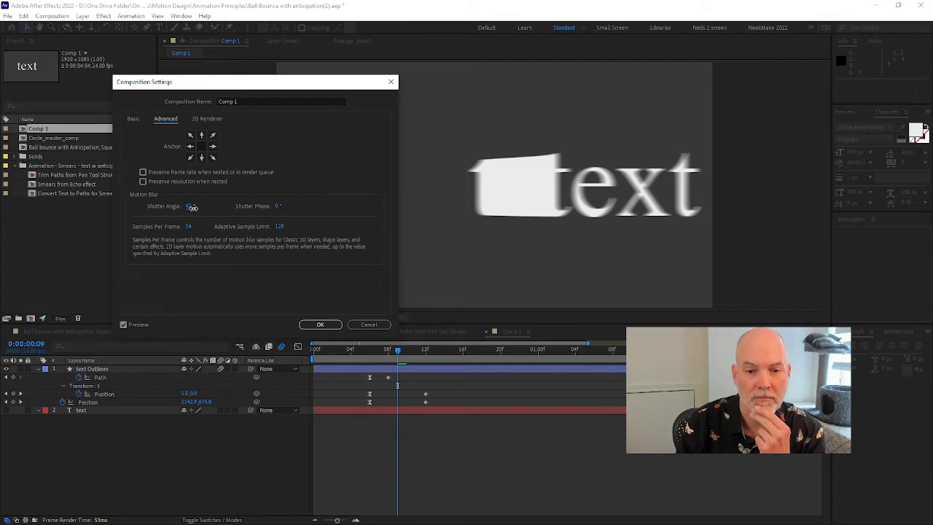
click(320, 324)
Preview the blurred animation, scrub to 0:00:00:09, and switch off motion blur for the text Outlines layer and the composition
click(323, 351)
key(space)
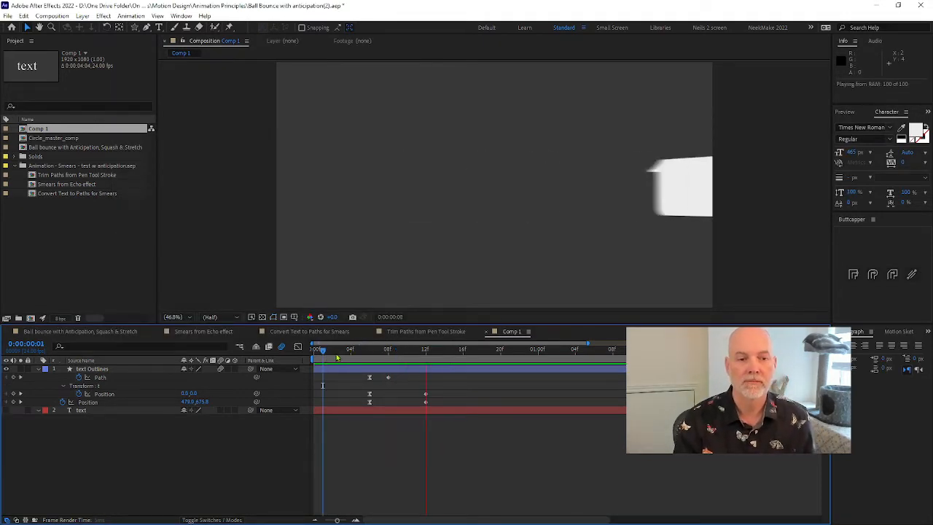
drag(370, 357, 398, 356)
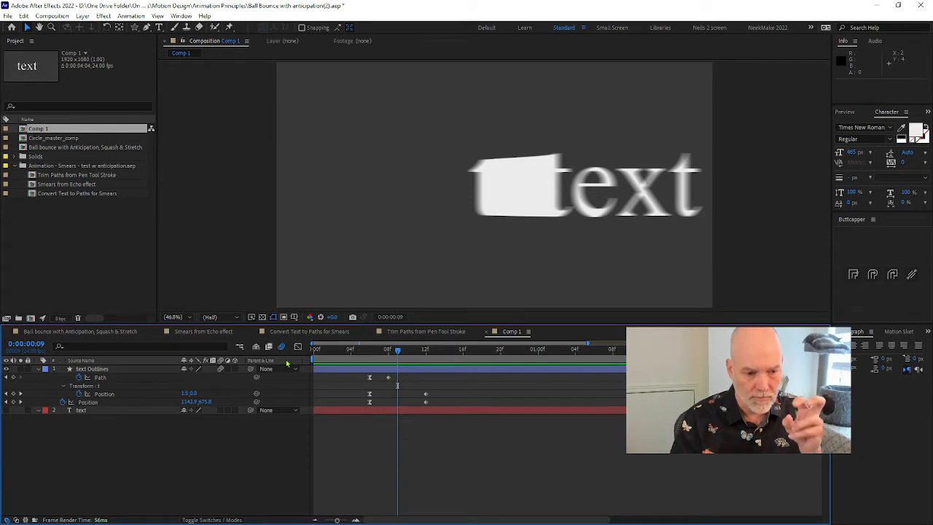
click(220, 370)
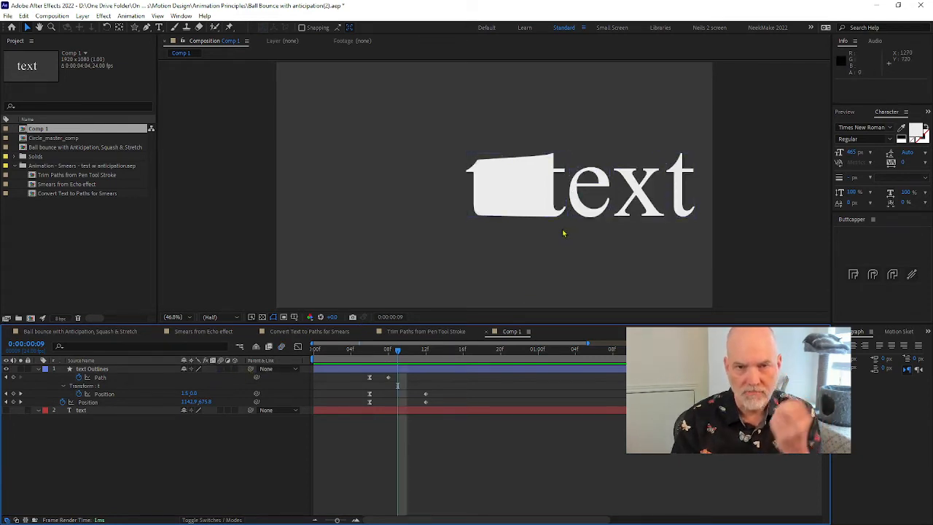
drag(399, 352, 404, 357)
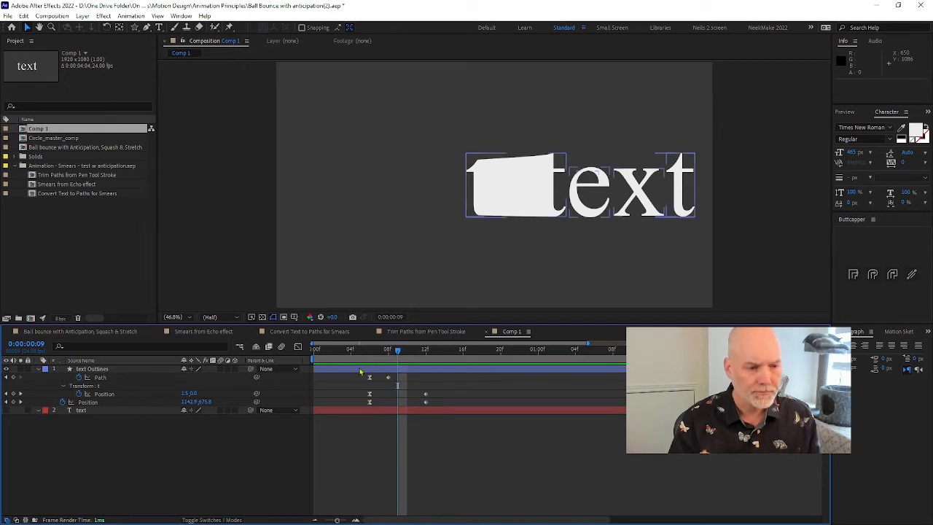
Switch to the browser and look through the Milanote board's Smears and Motion Blur references
key(alt+Tab)
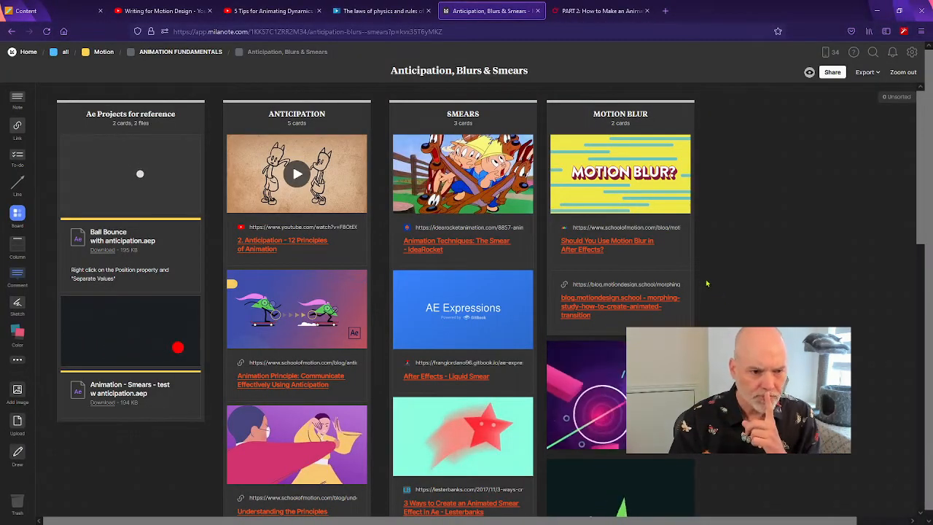
scroll(717, 295, down, 3)
scroll(709, 283, up, 2)
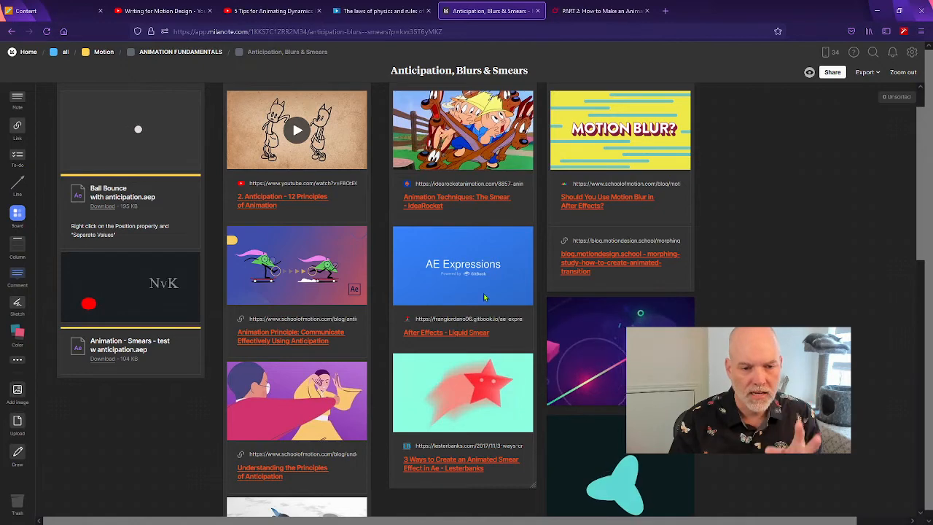
scroll(458, 379, down, 1)
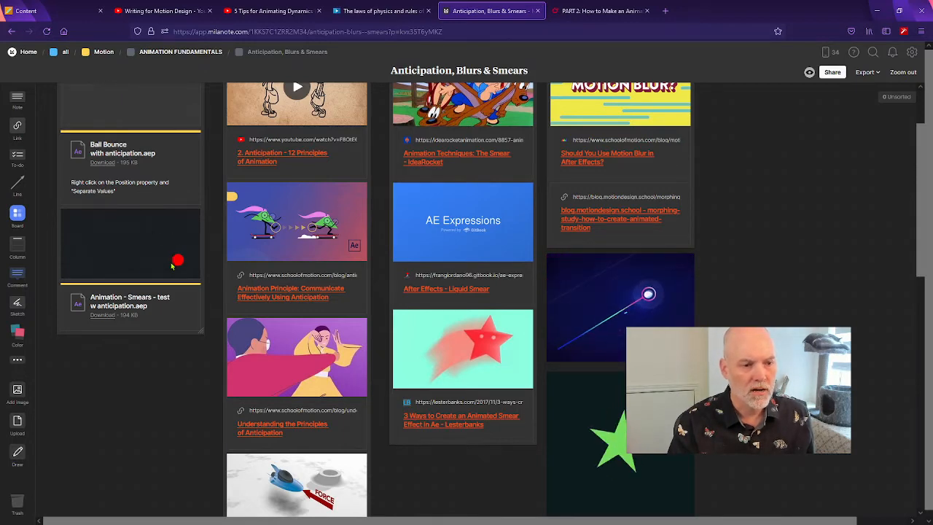
Return to After Effects, play the Smears from Echo effect composition, and inspect the echoed circle at 0;00;01;16
key(alt+Tab)
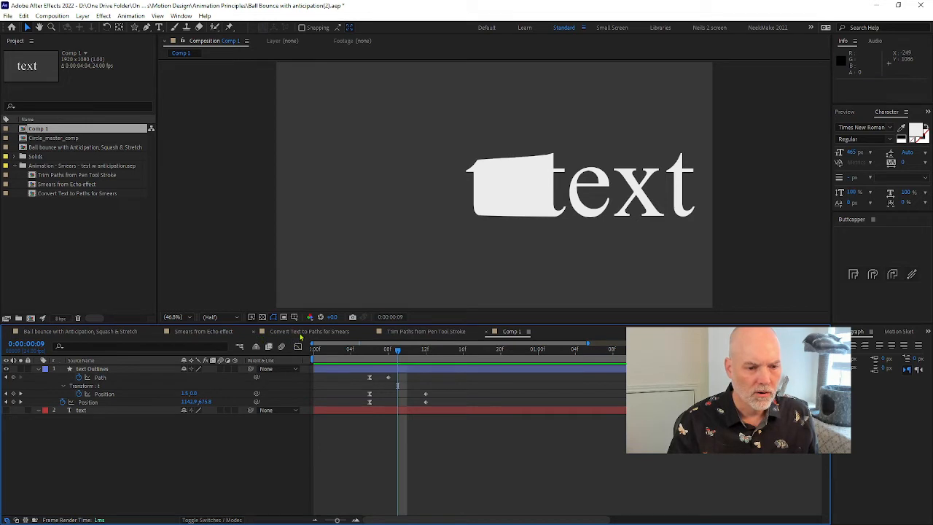
click(226, 333)
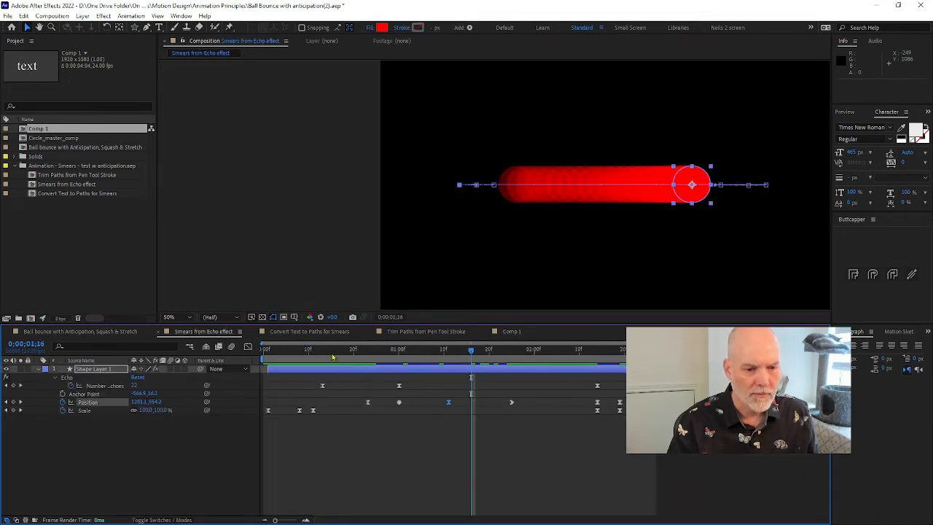
key(Home)
key(space)
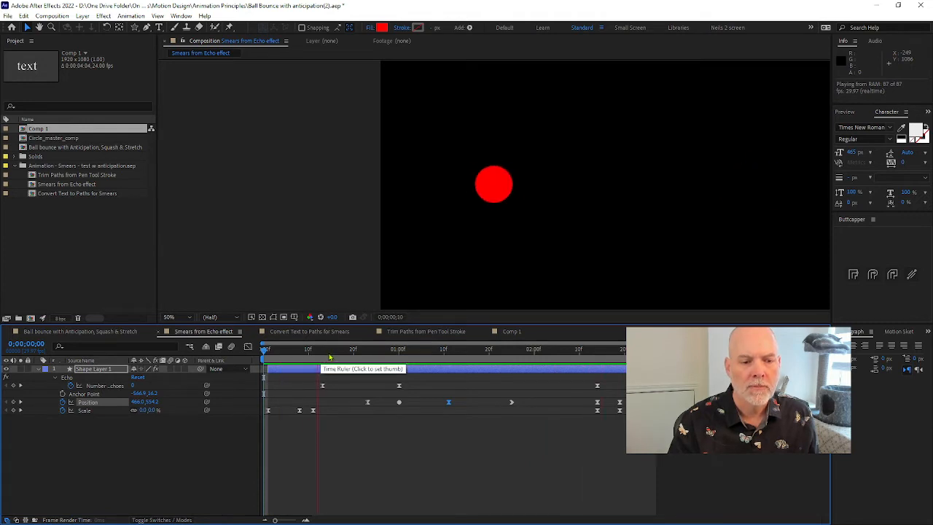
click(435, 351)
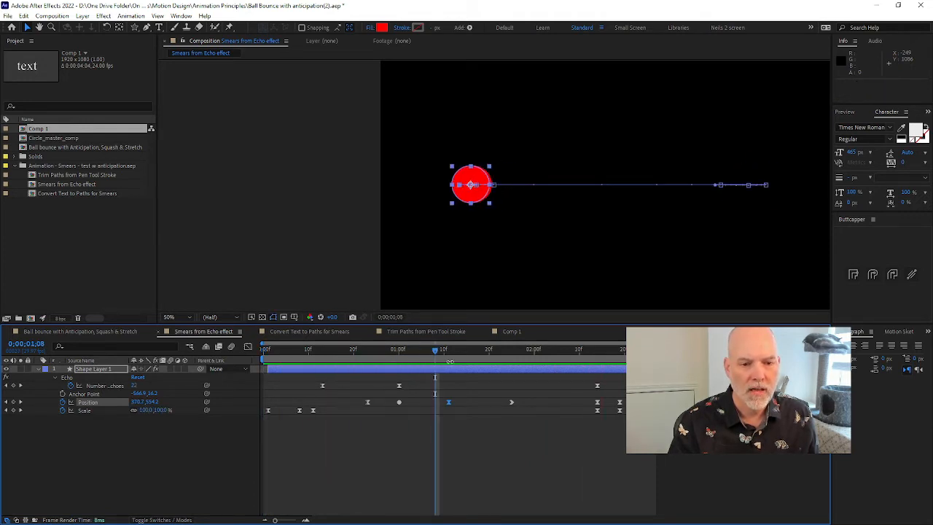
click(472, 350)
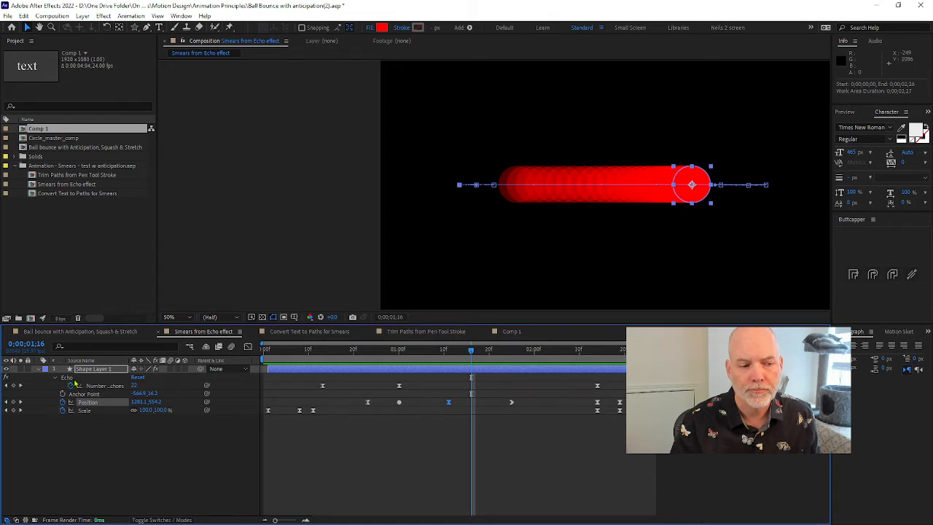
In Comp 1, apply the Echo time effect to the text Outlines layer and open the effect's settings
click(510, 332)
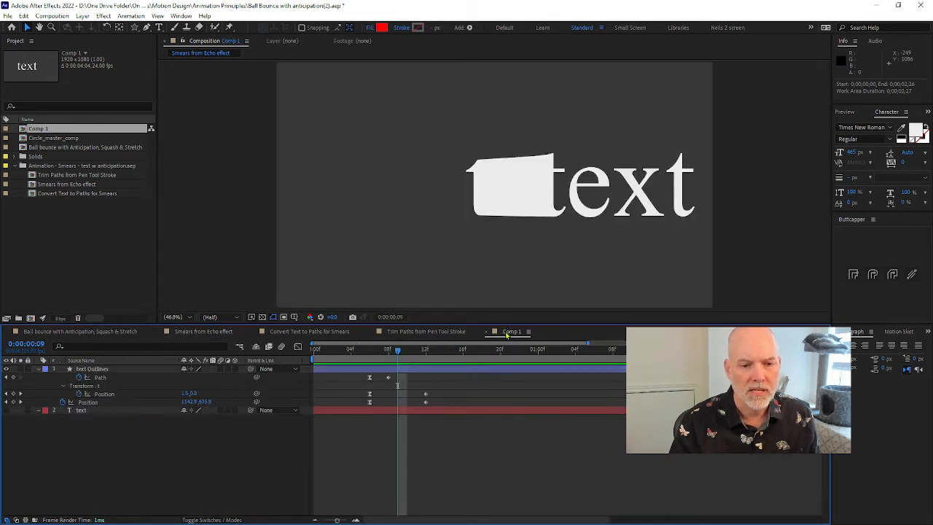
mouse_move(403, 353)
mouse_down()
mouse_move(364, 353)
mouse_move(416, 352)
mouse_move(394, 349)
mouse_up()
click(104, 16)
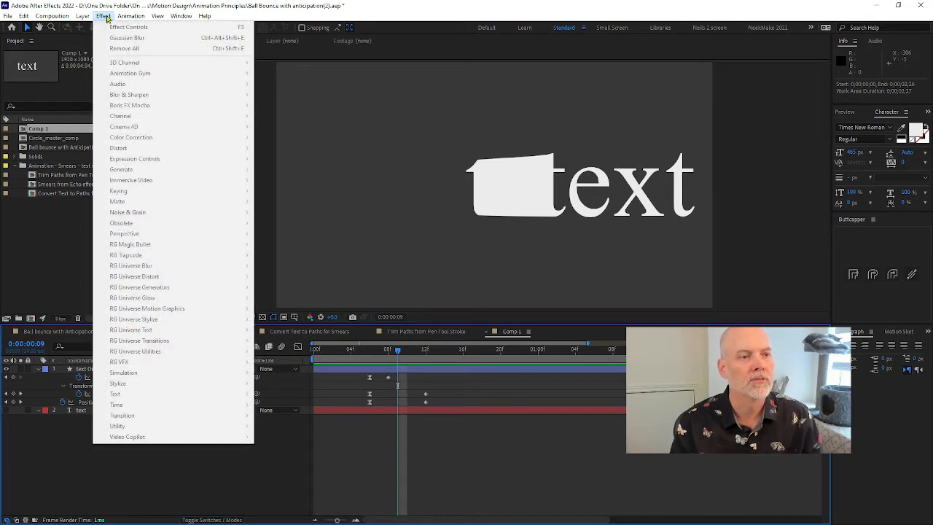
click(108, 18)
click(88, 370)
click(105, 16)
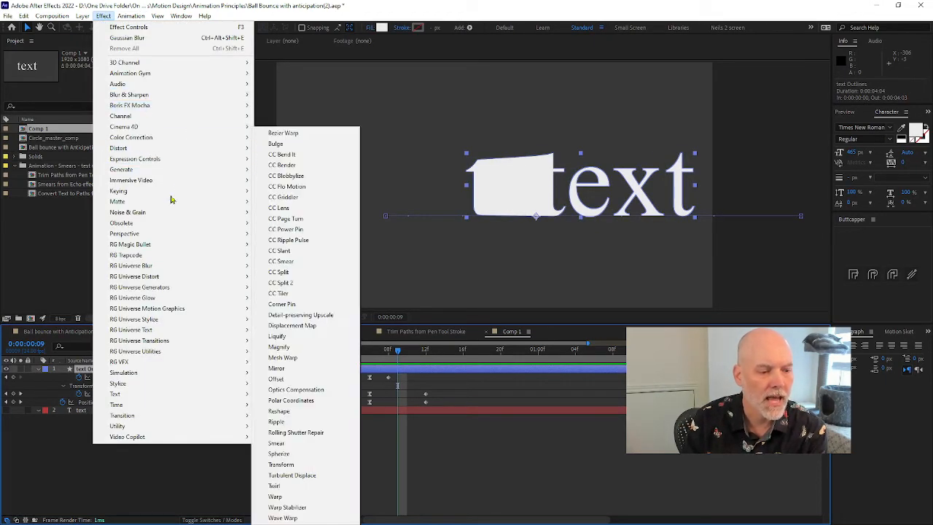
mouse_move(227, 407)
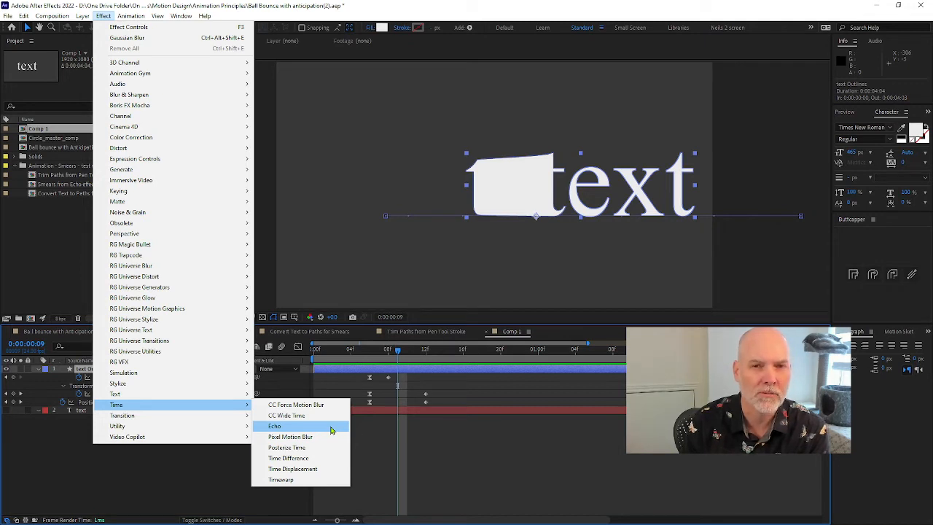
click(326, 429)
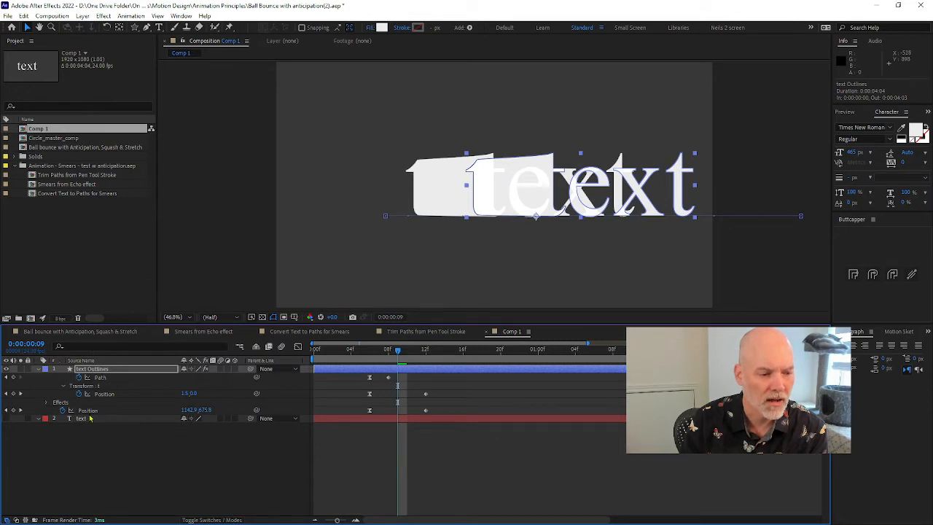
click(48, 405)
click(65, 412)
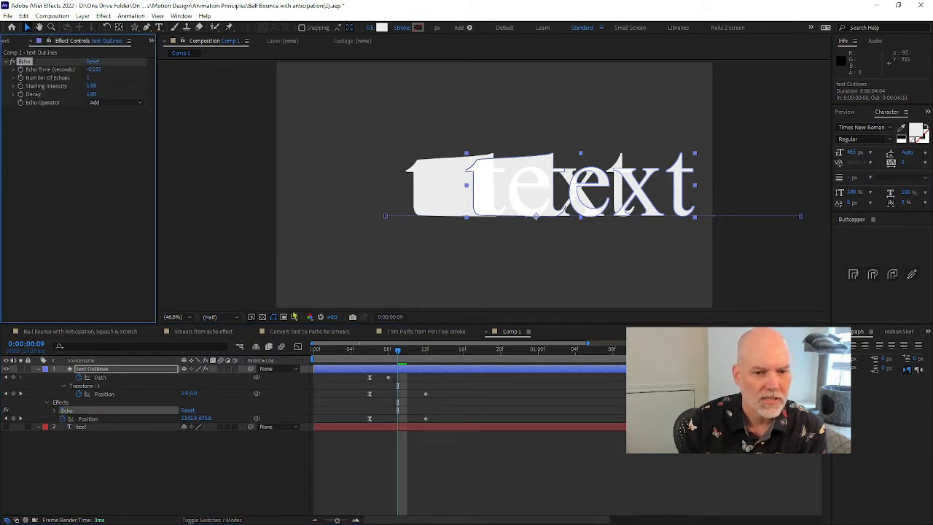
At 0:00:00:10, set the Echo effect's Number Of Echoes to 18 and Echo Time to -0.003 seconds
drag(394, 354, 406, 355)
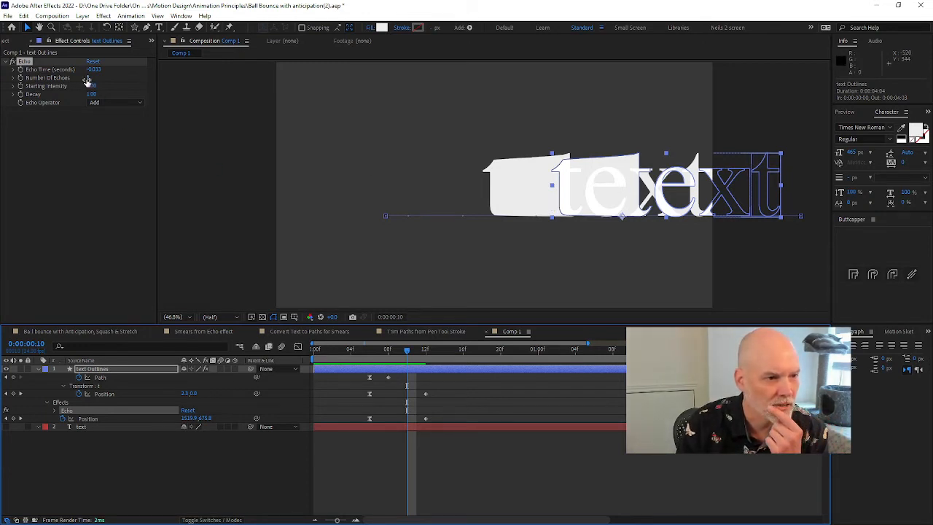
drag(89, 78, 92, 84)
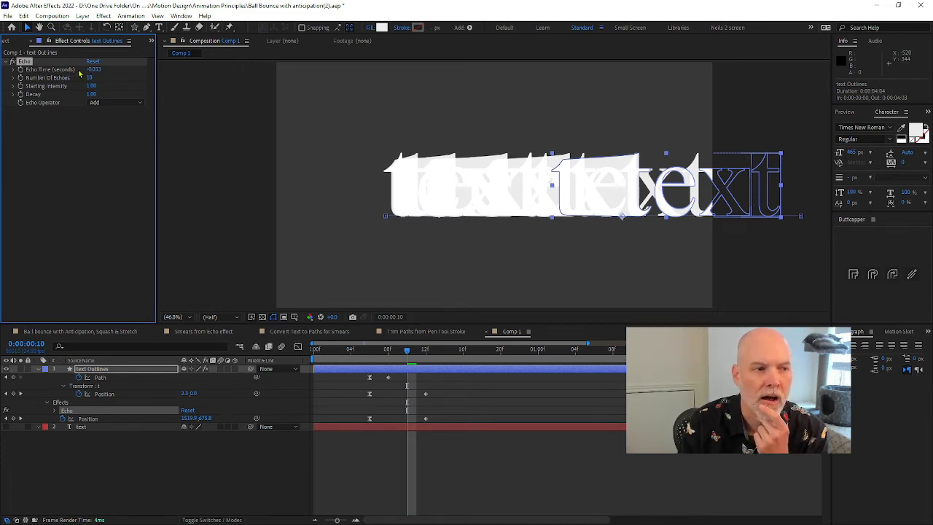
click(95, 69)
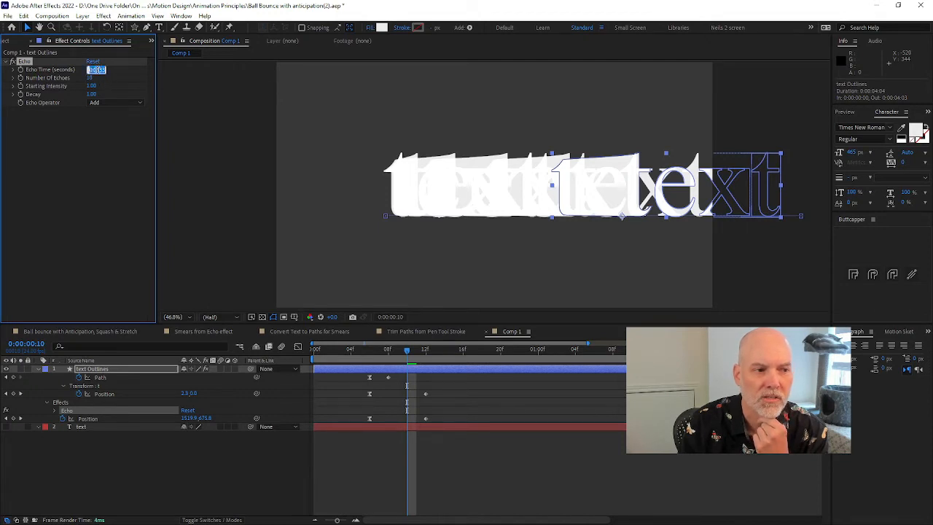
drag(97, 70, 102, 71)
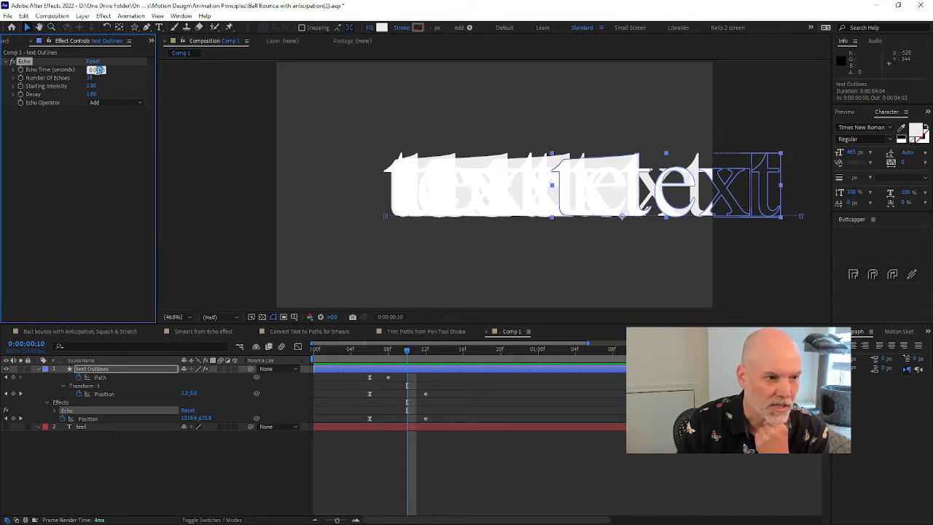
text(0)
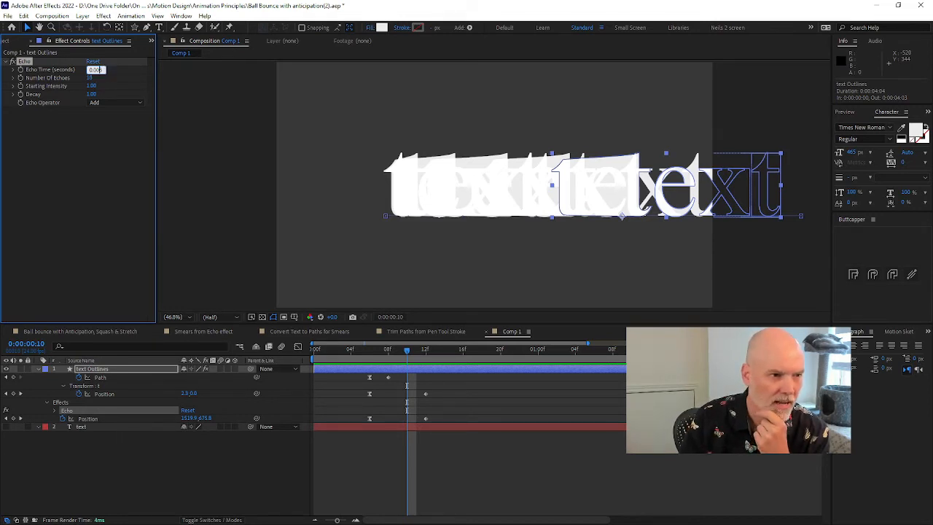
key(Return)
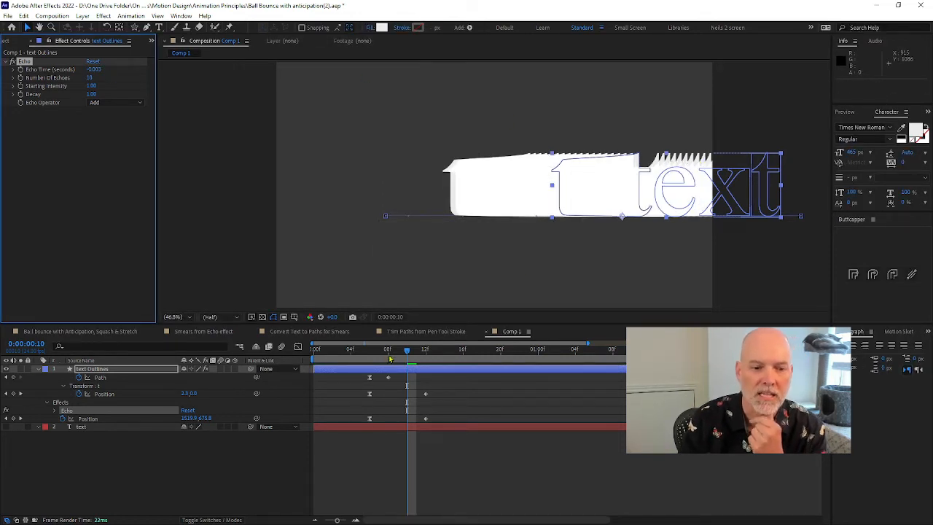
Preview the echoed text animation and inspect the smear at 0:00:00:10 and 0:00:00:09
key(space)
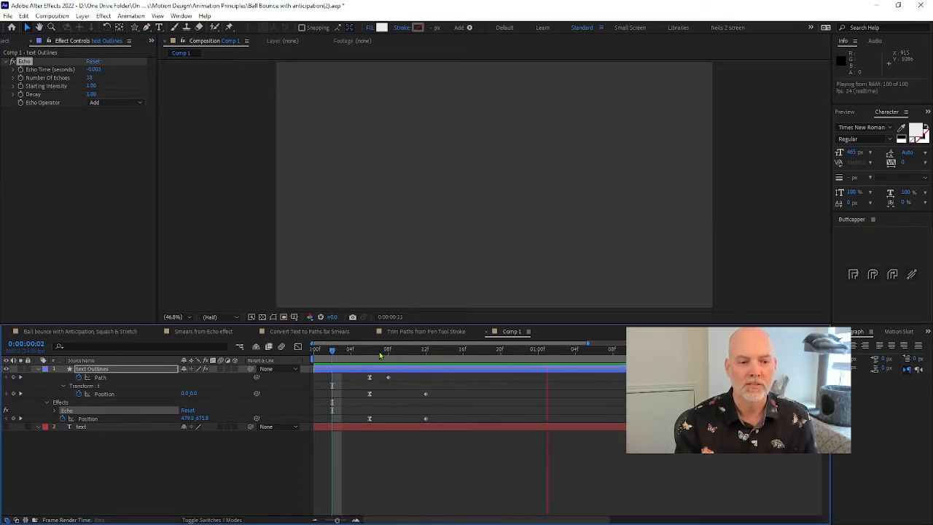
click(405, 353)
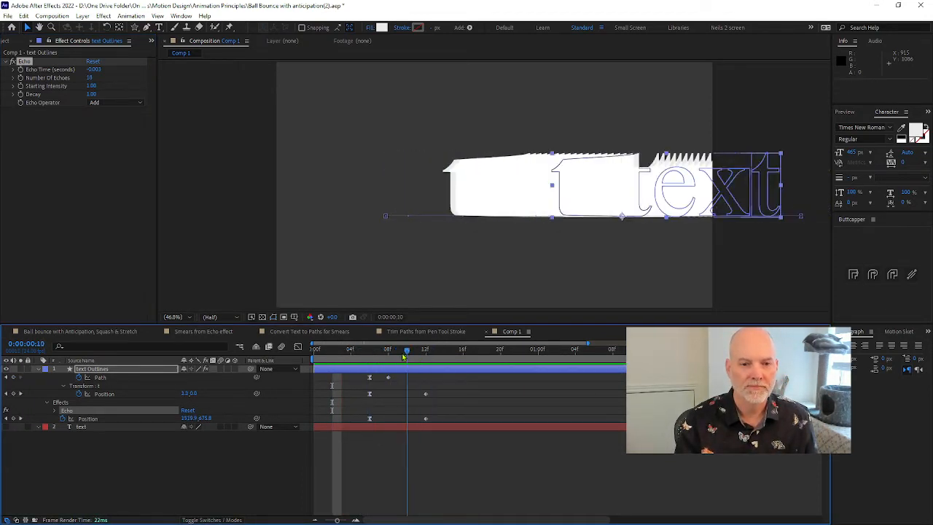
drag(405, 354, 397, 355)
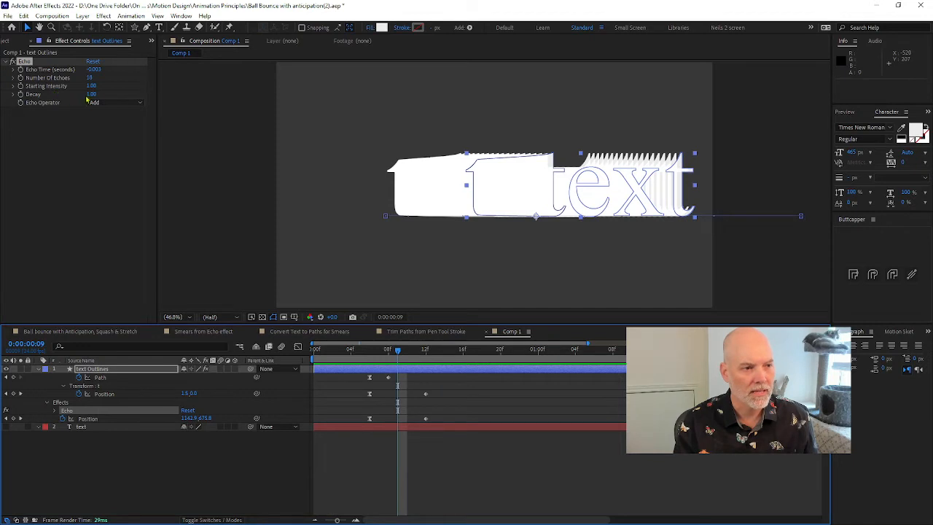
Set the Echo effect's Decay to 0.69, Number Of Echoes to 38 and Echo Time to -0.001 seconds
mouse_move(91, 94)
mouse_down()
mouse_move(78, 94)
mouse_move(104, 80)
mouse_up()
click(101, 69)
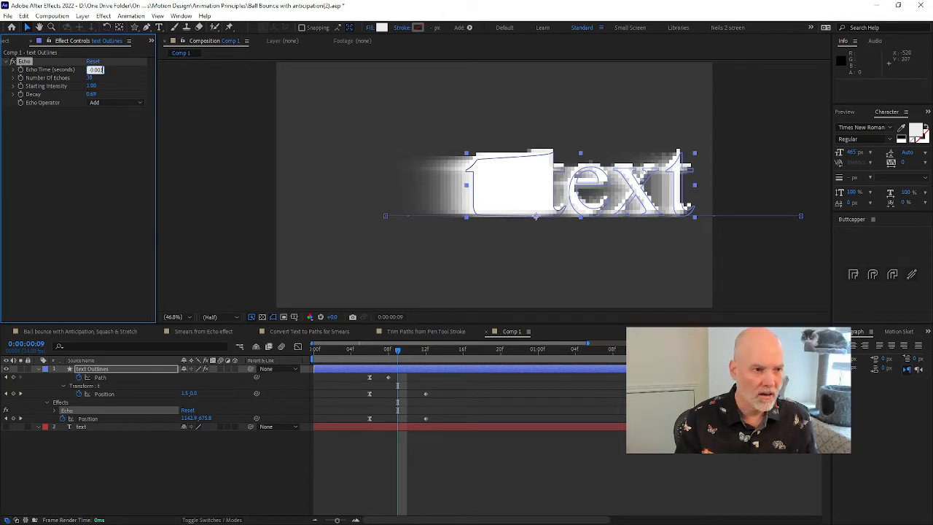
key(Return)
Set the composition preview resolution to Full and return the playhead to 0:00:00:09
click(464, 352)
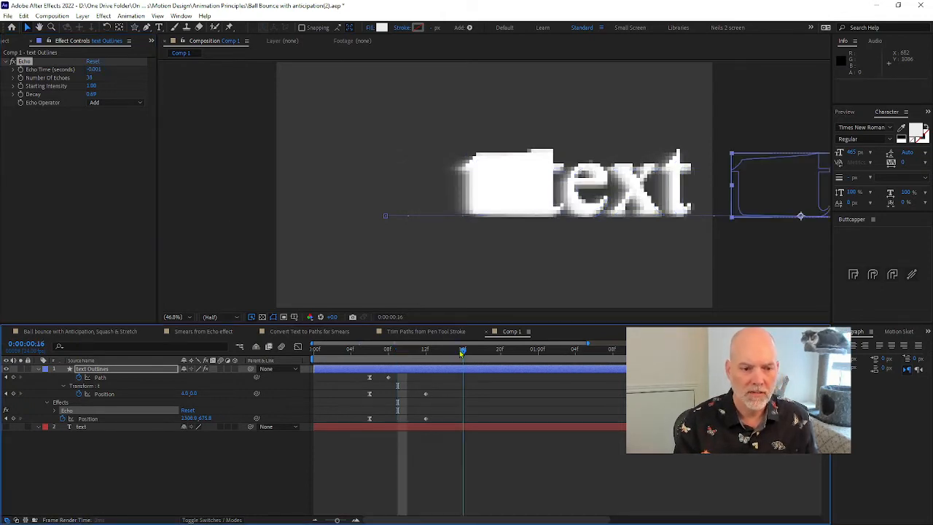
click(228, 319)
click(214, 340)
mouse_move(398, 351)
mouse_down()
mouse_move(406, 351)
mouse_move(397, 354)
mouse_up()
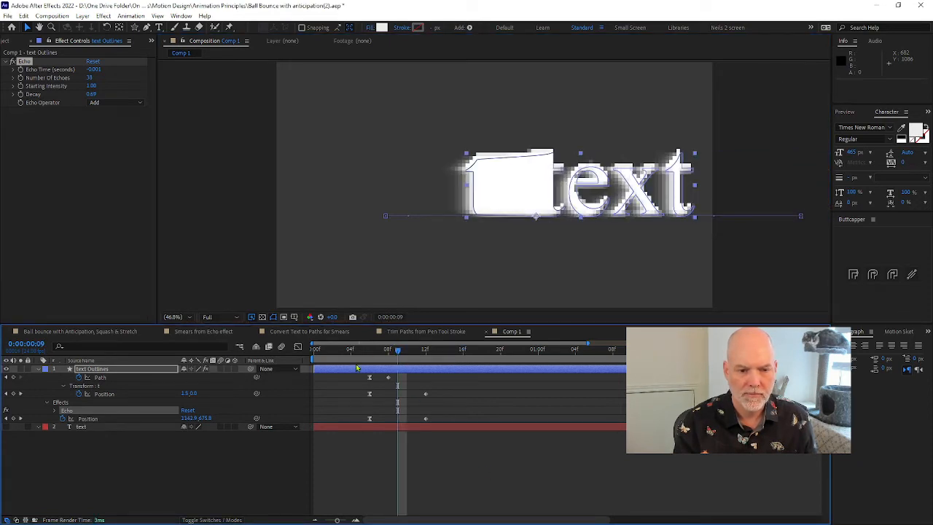
End the work area at 0:00:00:13, preview the animation, and inspect the deselected text at 0:00:00:09
key(space)
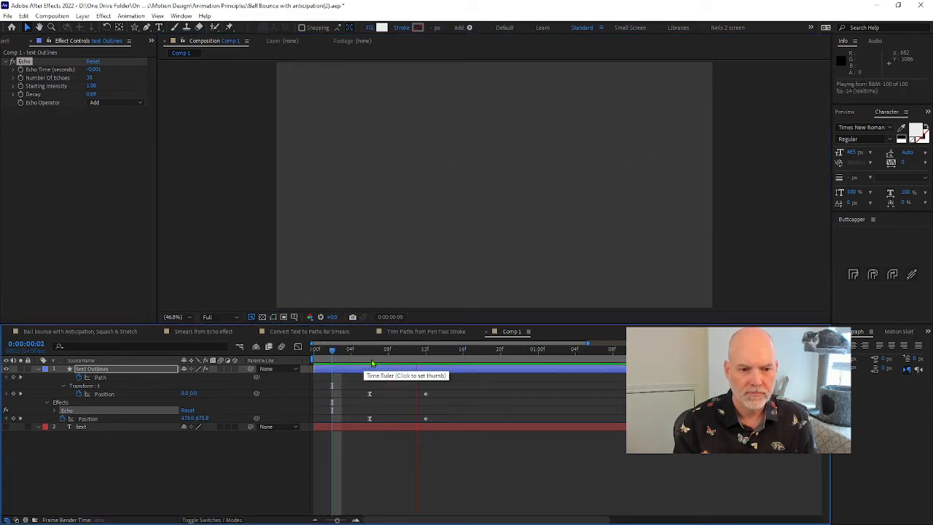
key(space)
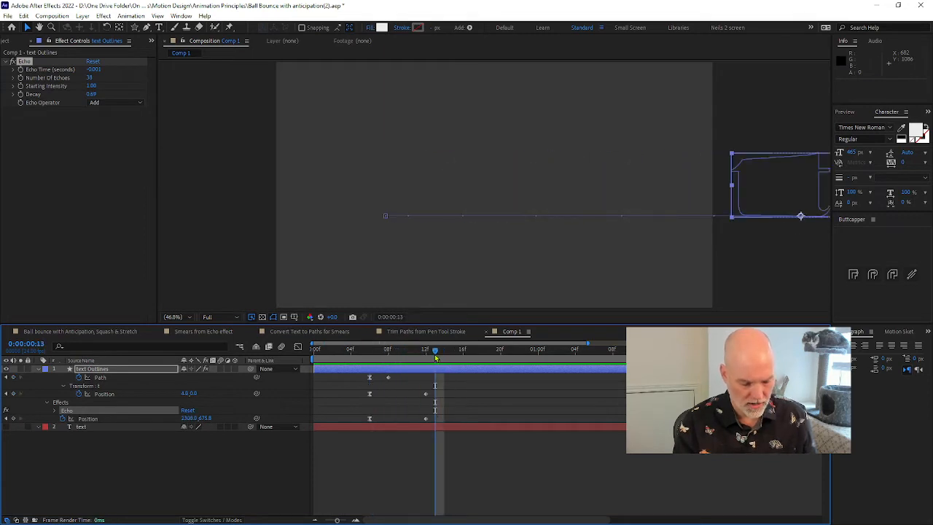
key(space)
drag(388, 353, 397, 353)
click(508, 390)
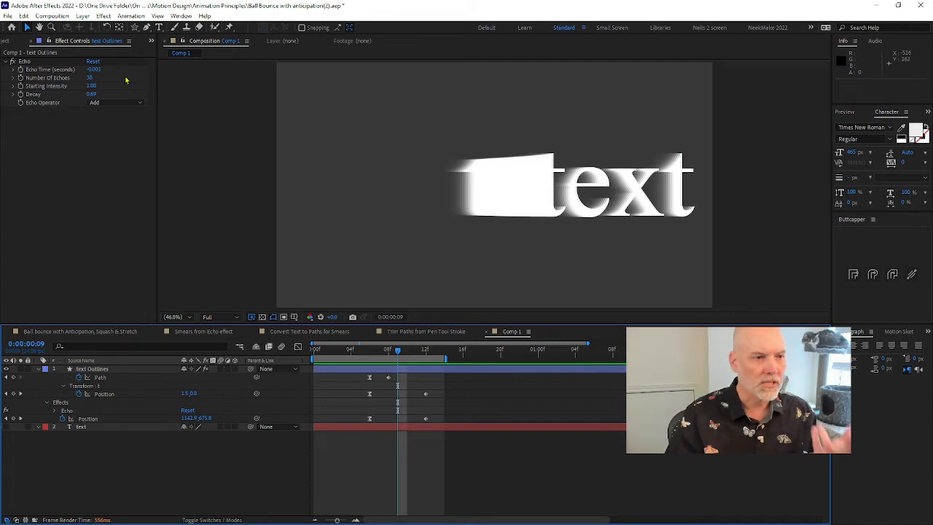
Increase the Echo effect's Number Of Echoes to 72 and set Echo Time to -0.0005 seconds
drag(90, 77, 101, 77)
click(94, 69)
click(102, 69)
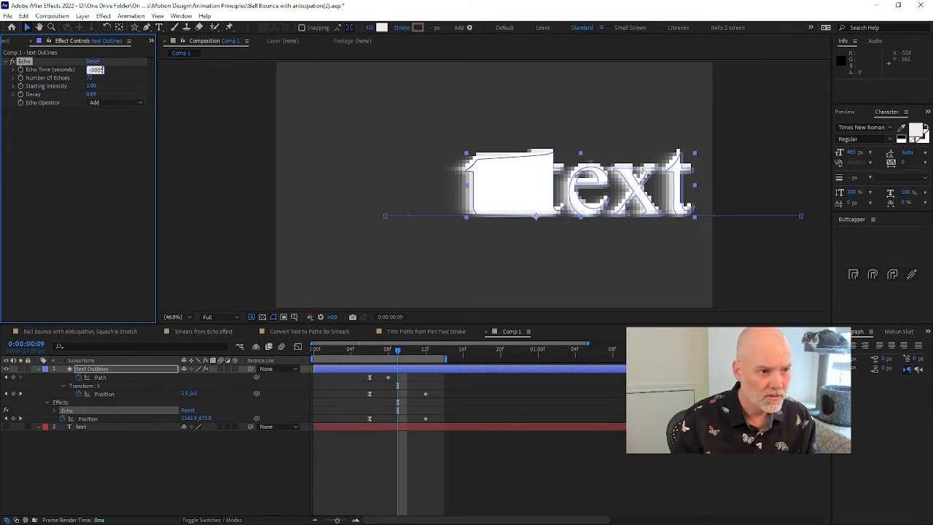
key(Return)
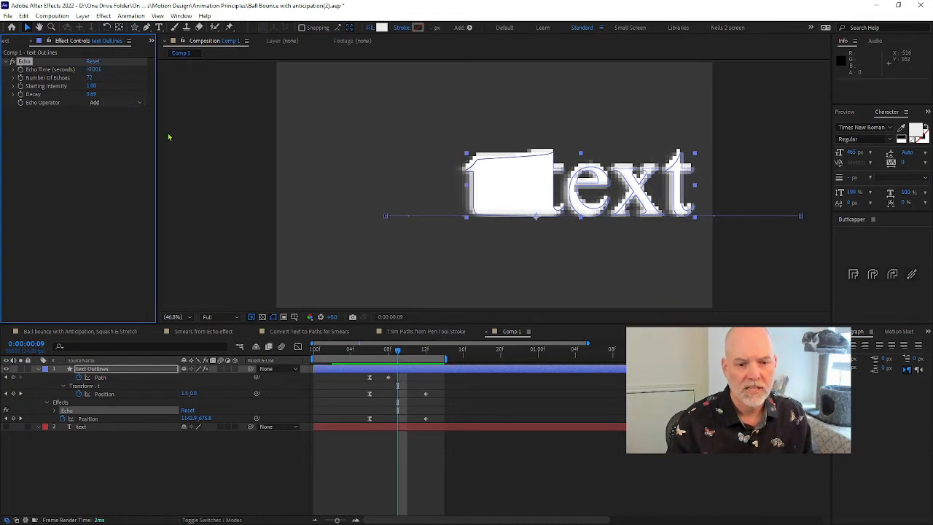
Deselect the layer, preview the denser echo, and inspect the smear at 0:00:00:09
click(412, 398)
drag(360, 353, 351, 354)
key(space)
drag(387, 351, 401, 352)
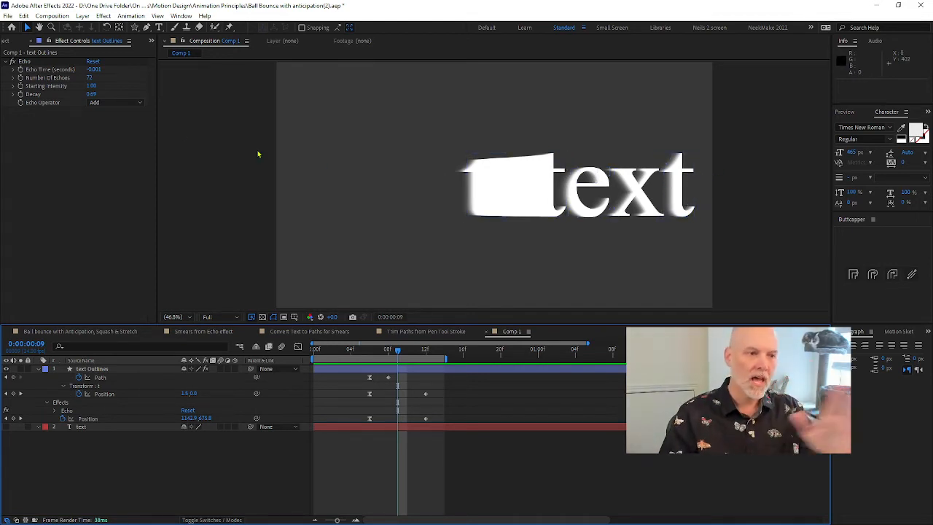
Try an Echo Decay of 0.37, preview it, and check the text at 0:00:00:09
mouse_move(92, 94)
mouse_down()
mouse_move(73, 96)
mouse_move(83, 103)
mouse_up()
key(space)
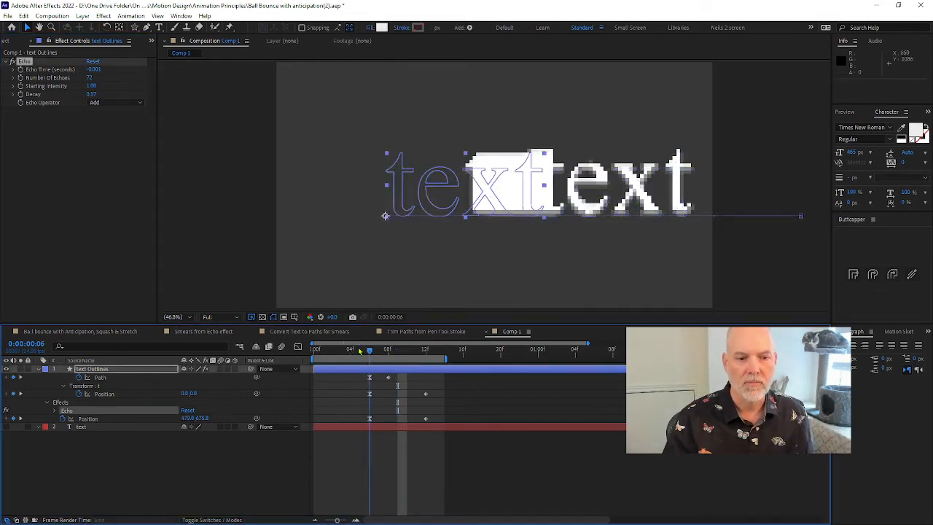
click(398, 353)
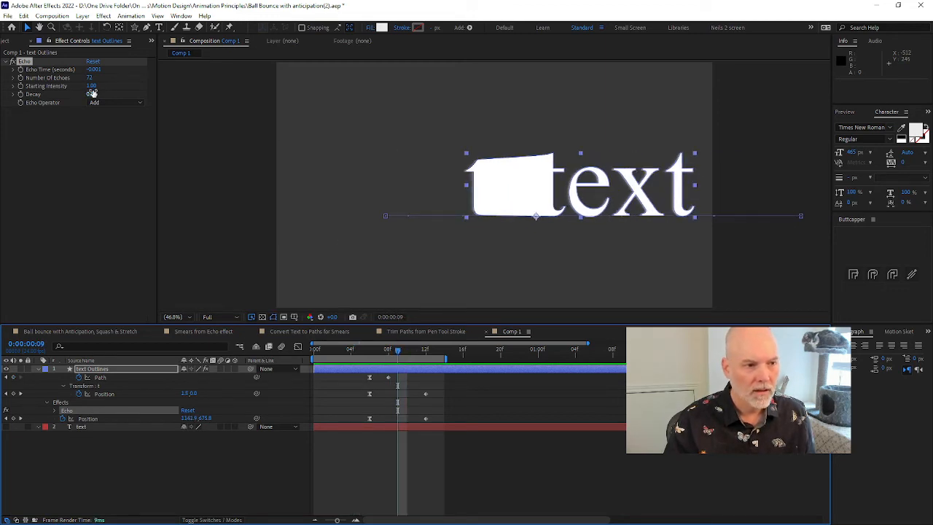
Set the Echo effect's Decay to 0.73, preview the animation, and deselect the layer at 0:00:00:09
drag(92, 95, 114, 100)
click(407, 352)
mouse_move(407, 353)
mouse_down()
mouse_move(383, 353)
mouse_move(412, 353)
mouse_move(389, 353)
mouse_move(397, 353)
mouse_up()
key(space)
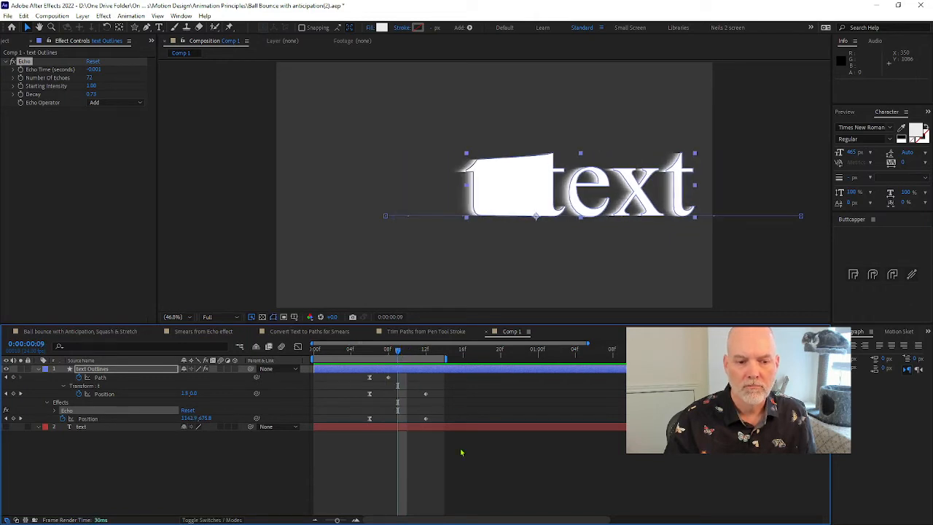
click(459, 466)
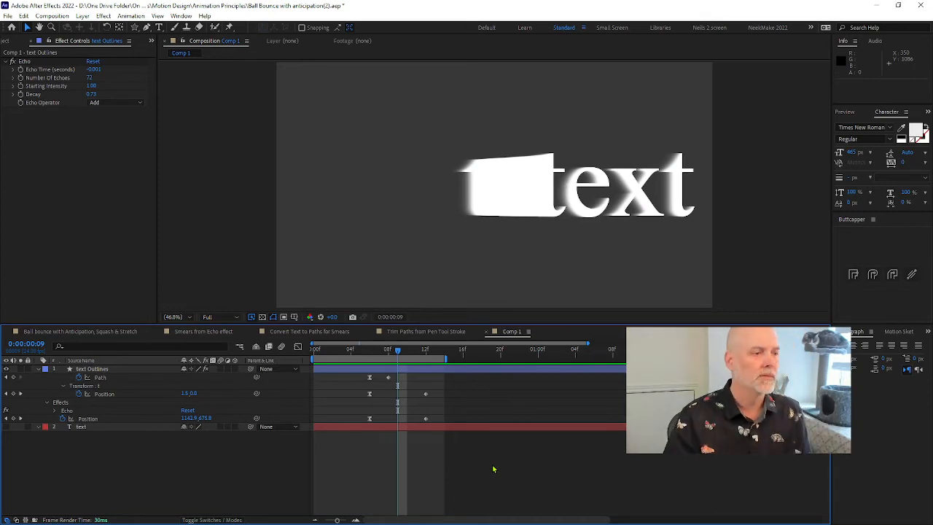
Switch to the browser and look through the rest of the Milanote board's anticipation, smear and motion blur references
key(alt+Tab)
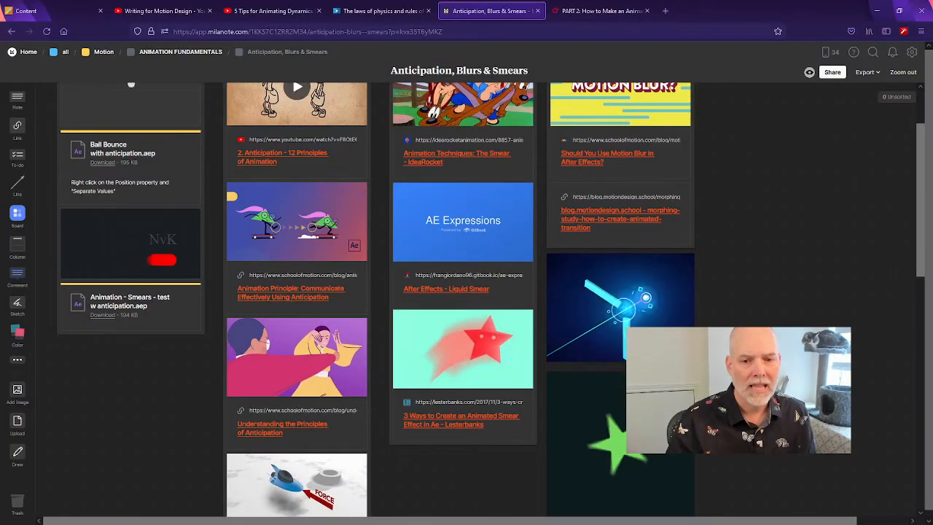
scroll(603, 306, down, 5)
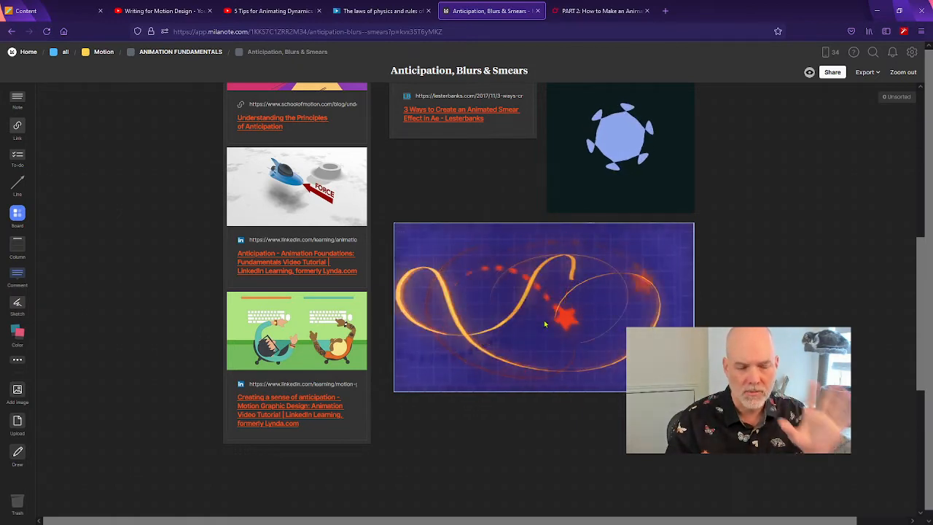
scroll(550, 320, up, 10)
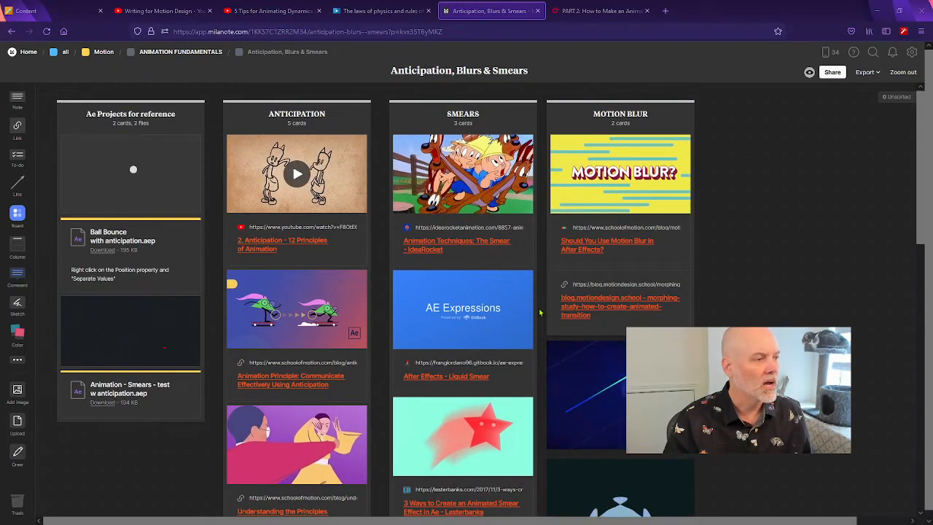
Return to After Effects, play the Trim Paths from Pen Tool Stroke composition, and inspect the stroke at 0;00;01;10
key(alt+Tab)
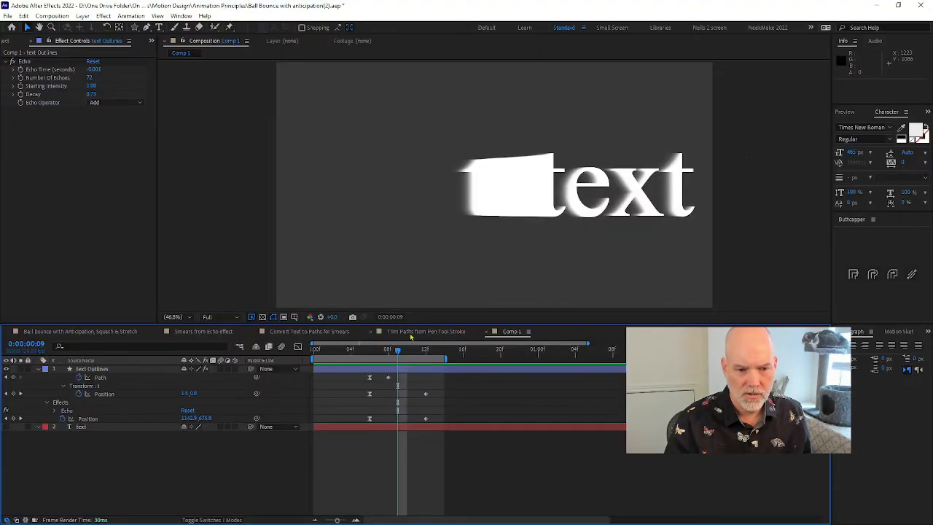
click(411, 333)
drag(395, 353, 257, 364)
key(space)
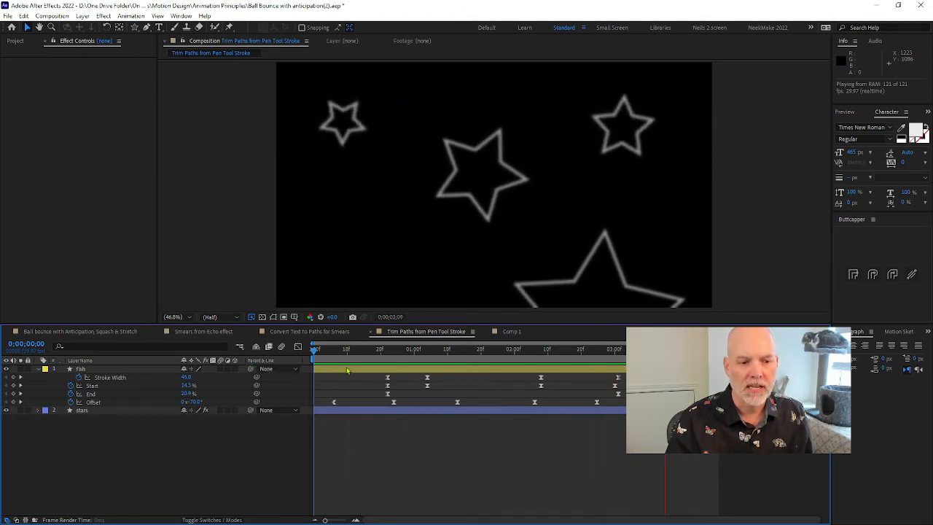
click(395, 351)
drag(395, 355, 447, 356)
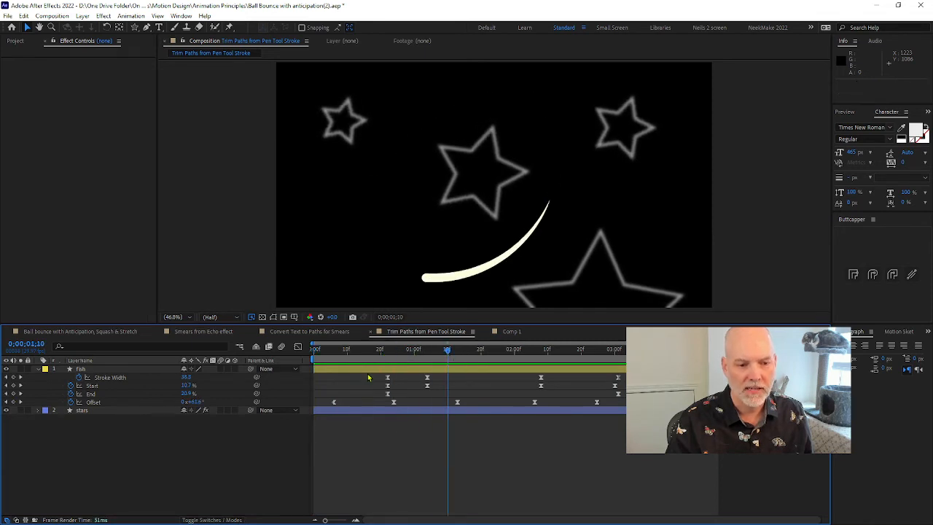
Select the fish layer, turn on mask and shape path visibility, and display its path in the composition at 50% magnification
click(119, 369)
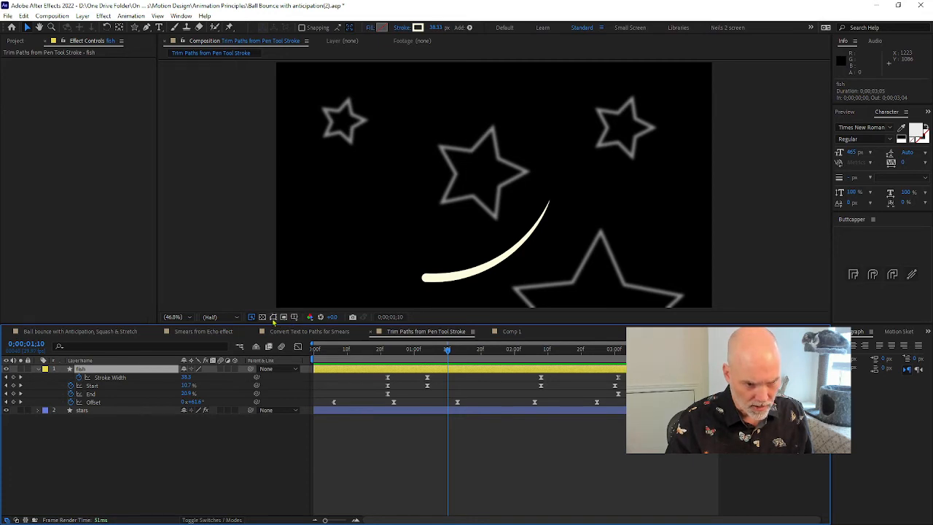
click(273, 318)
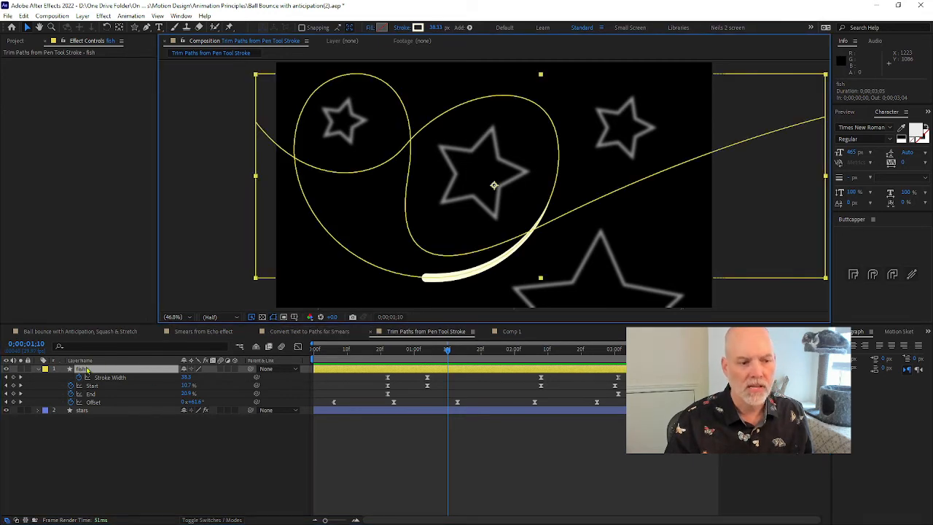
click(134, 451)
click(103, 372)
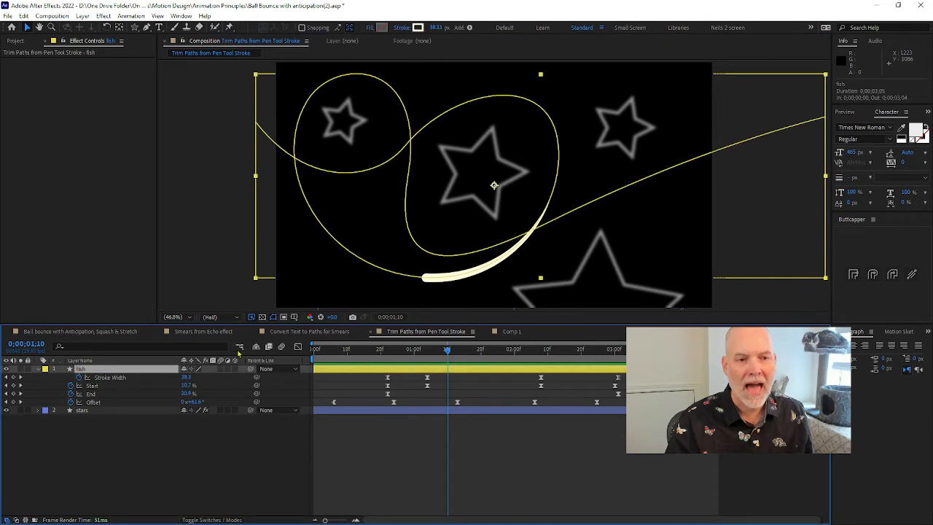
scroll(242, 302, down, 2)
scroll(271, 229, up, 2)
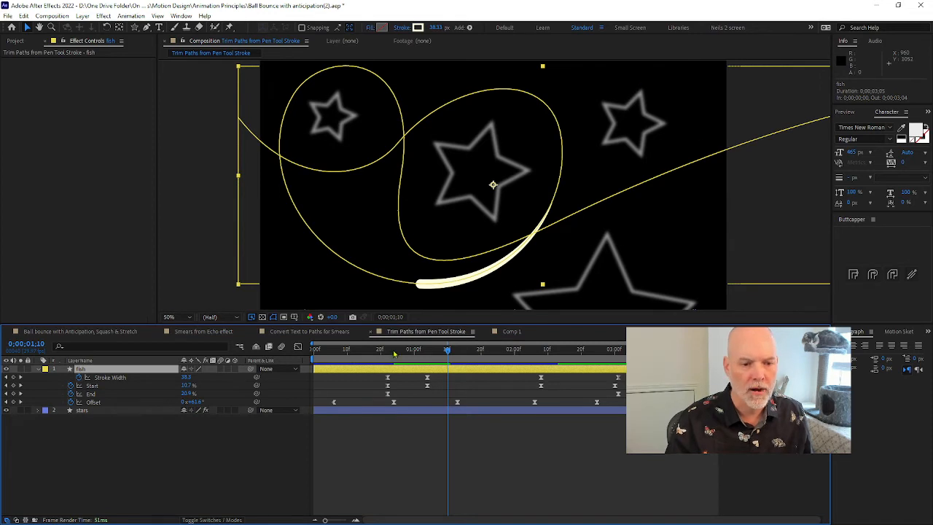
Expand the fish layer's full contents and select the Stroke 1 group of Shape 1
click(38, 370)
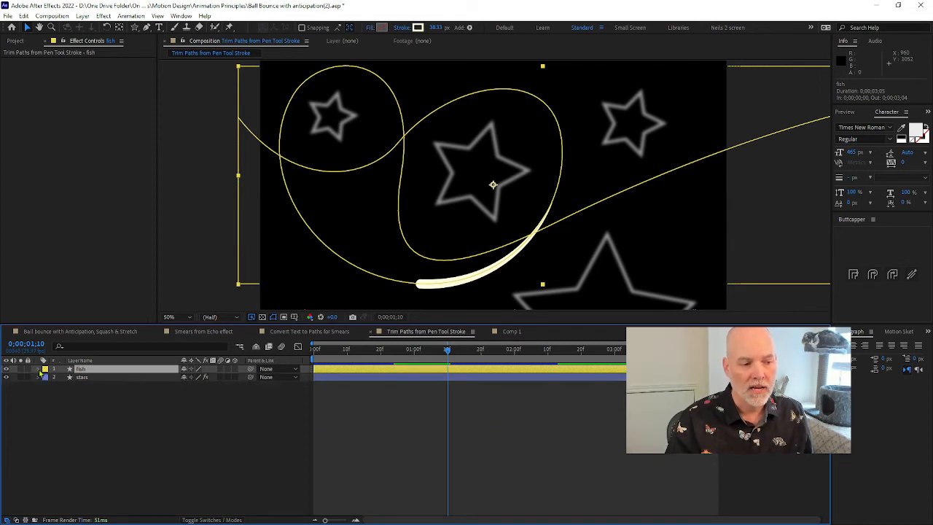
click(38, 369)
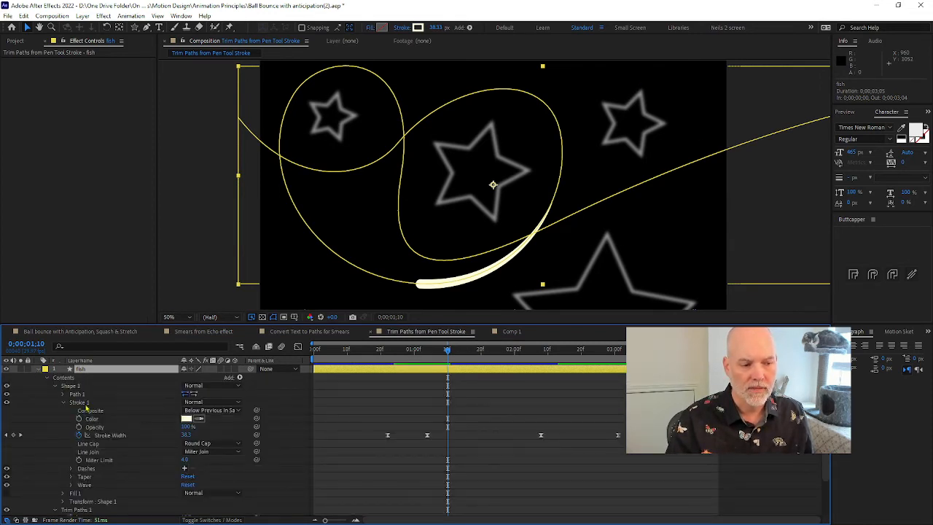
click(85, 403)
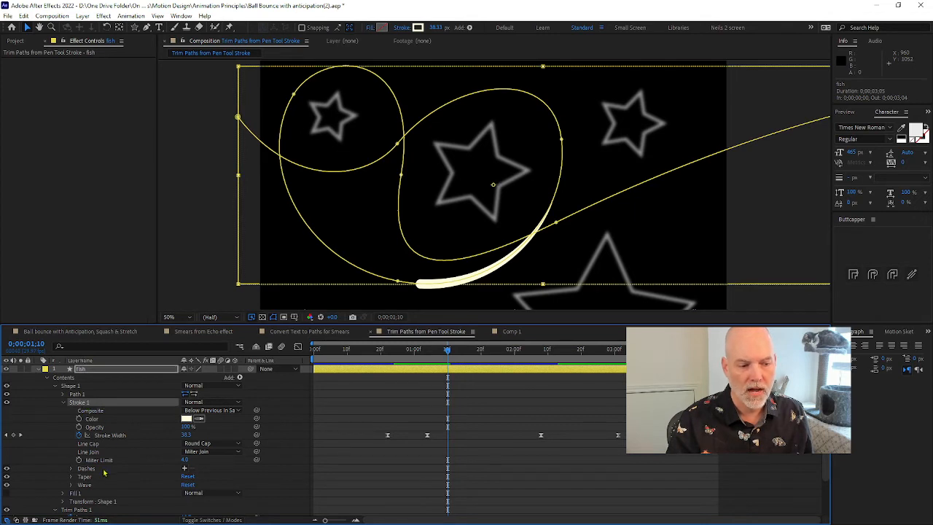
Select the fish layer's Trim Paths 1 group, try a different Offset value, and undo the change
scroll(102, 470, down, 3)
click(80, 463)
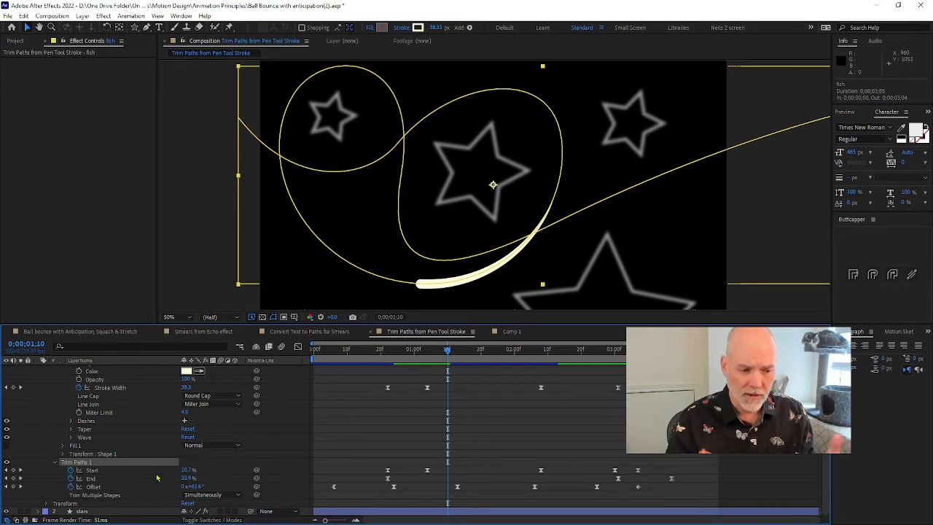
mouse_move(197, 487)
mouse_down()
mouse_move(219, 487)
mouse_move(186, 483)
mouse_up()
key(ctrl+z)
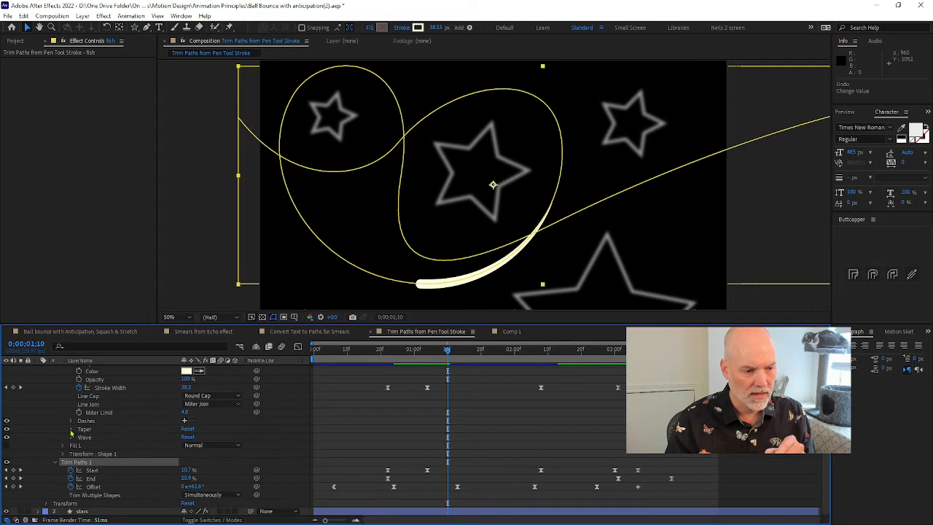
Expand the Taper settings of Stroke 1 and inspect the tapered stroke at 0;00;01;08
click(71, 429)
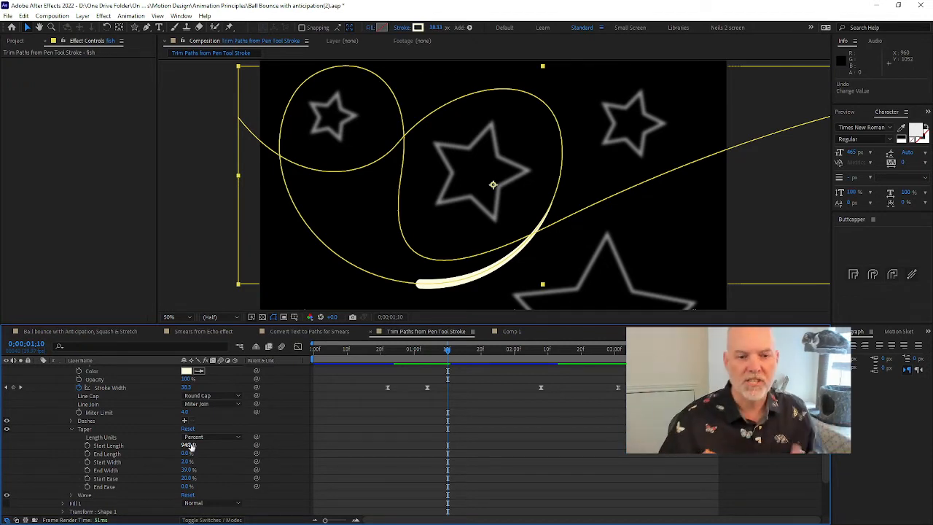
mouse_move(404, 353)
mouse_down()
mouse_move(306, 349)
mouse_move(440, 350)
mouse_up()
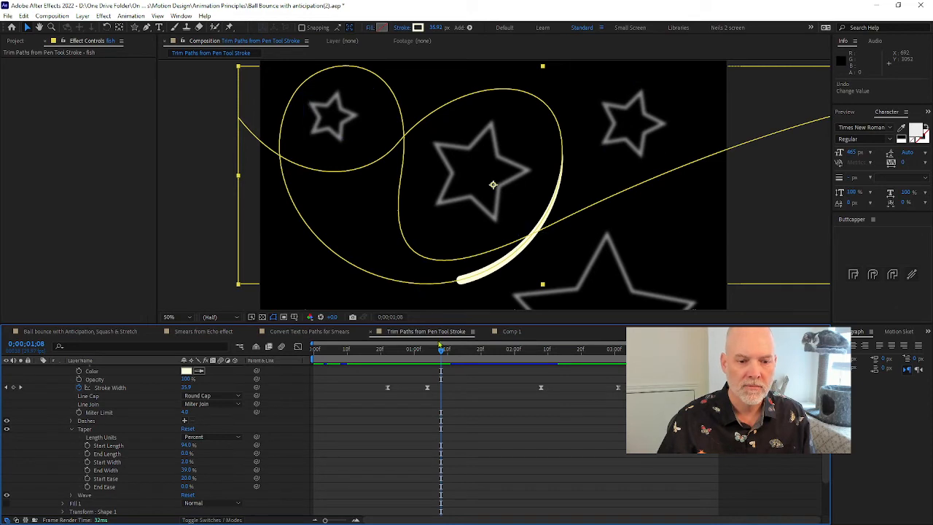
Show only the fish layer's keyframed properties, select Stroke Width, and preview its animation by scrubbing and playing, ending at 0;00;01;22
scroll(35, 447, up, 3)
key(u)
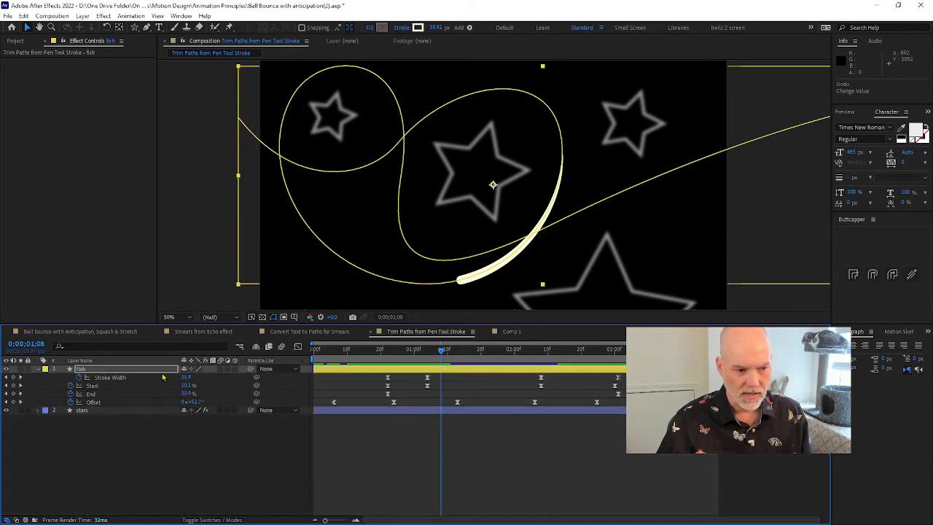
click(125, 378)
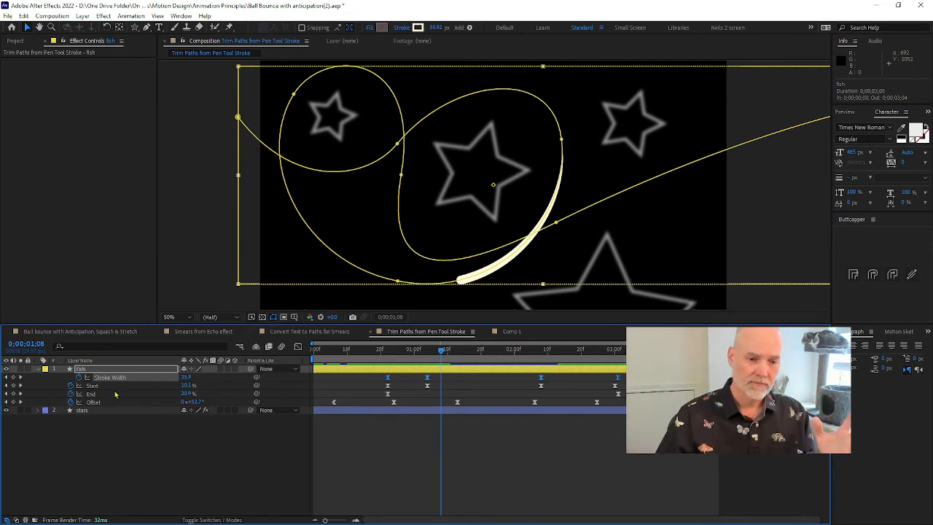
drag(444, 353, 430, 356)
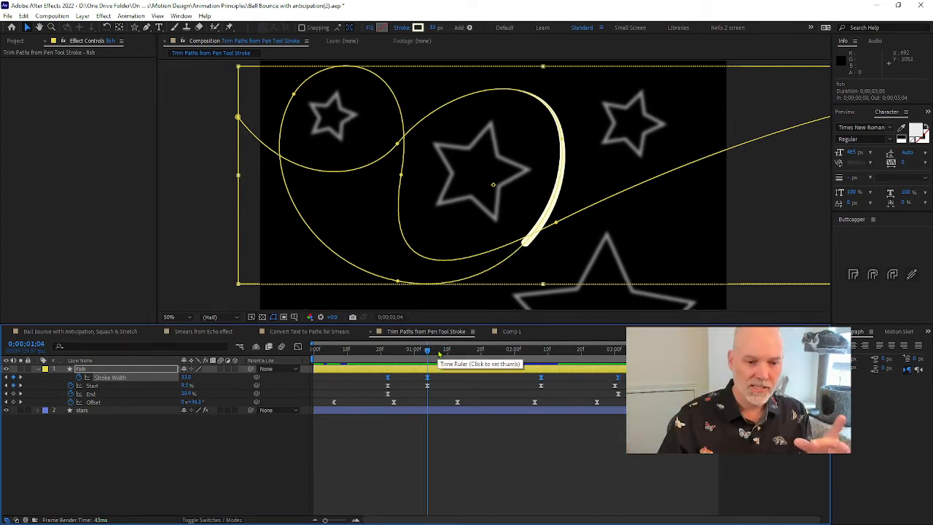
mouse_move(500, 354)
mouse_down()
mouse_move(532, 352)
mouse_move(496, 352)
mouse_move(515, 350)
mouse_up()
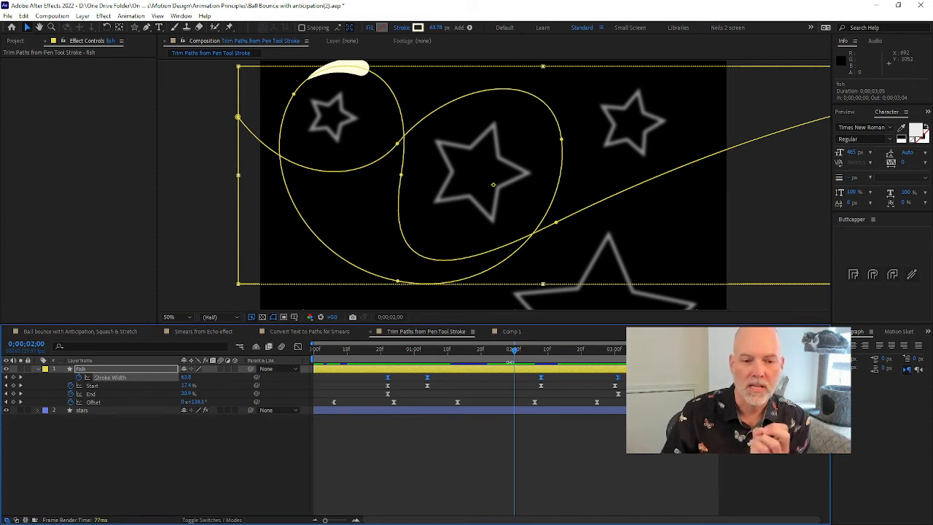
mouse_move(514, 355)
mouse_down()
mouse_move(628, 352)
mouse_move(618, 350)
mouse_up()
key(space)
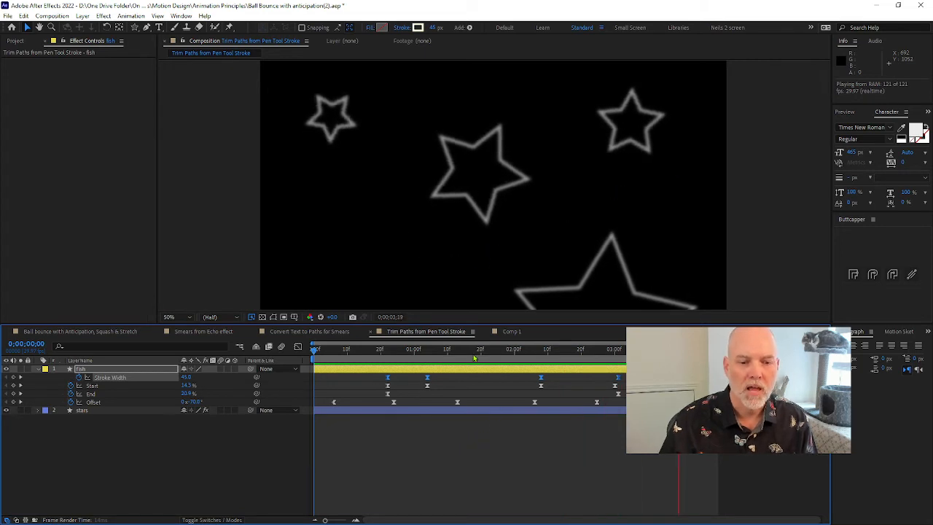
click(380, 353)
drag(380, 360, 488, 352)
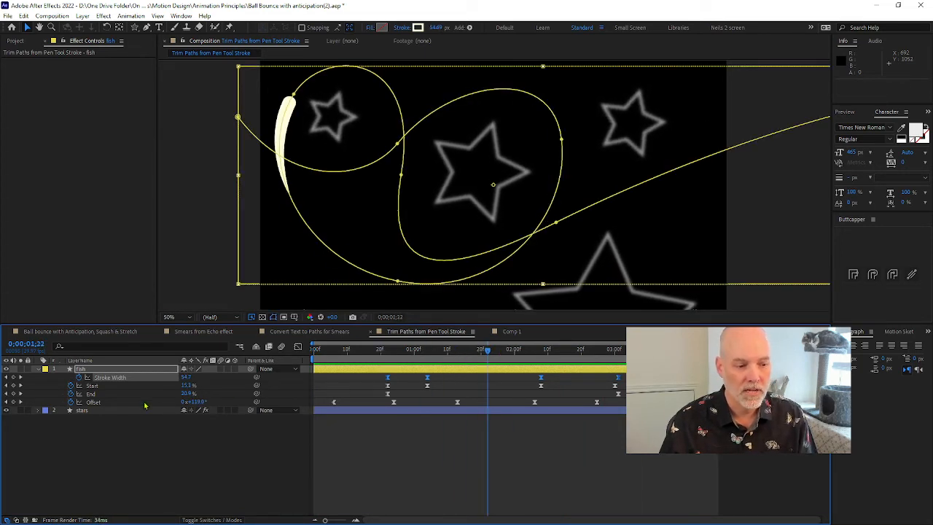
Select the Offset property, go to its first keyframe at 0;00;00;06, and bring up the options of its fourth keyframe
click(94, 403)
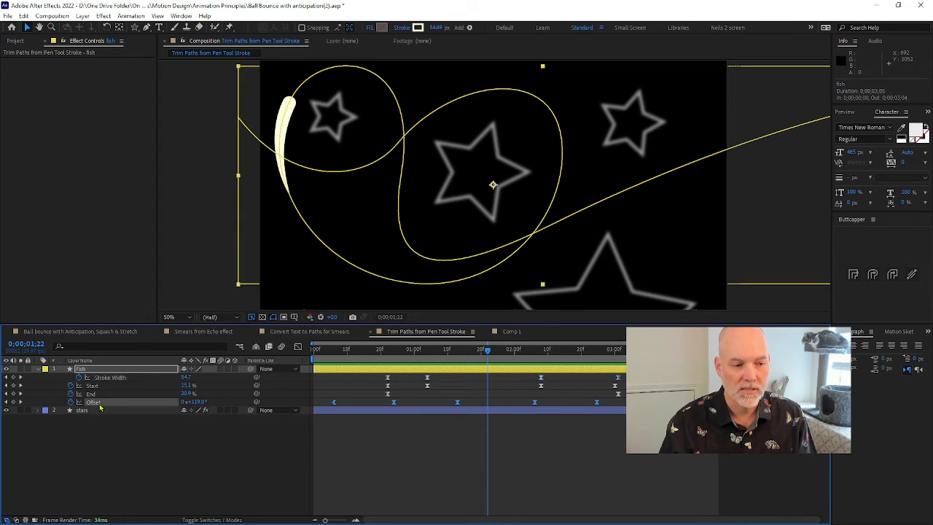
click(393, 402)
mouse_move(400, 357)
mouse_down()
mouse_move(350, 382)
mouse_move(335, 403)
mouse_up()
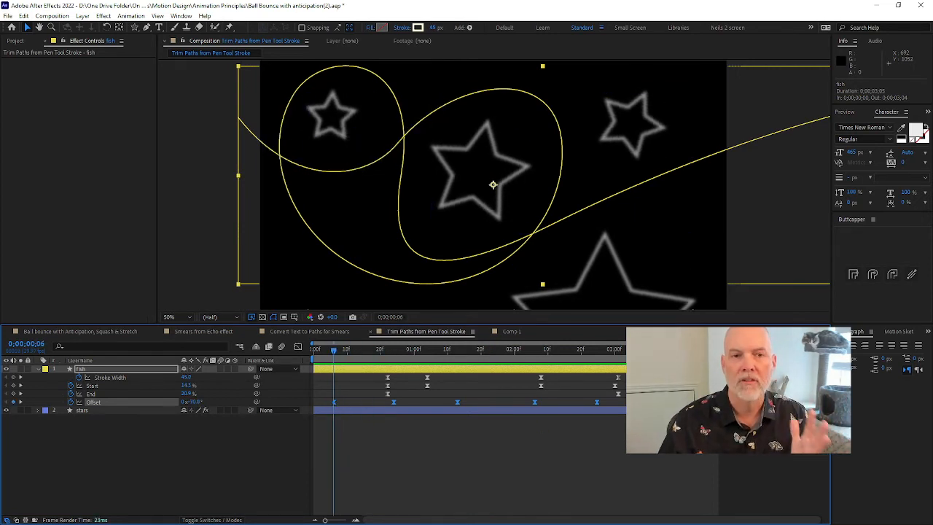
right_click(536, 402)
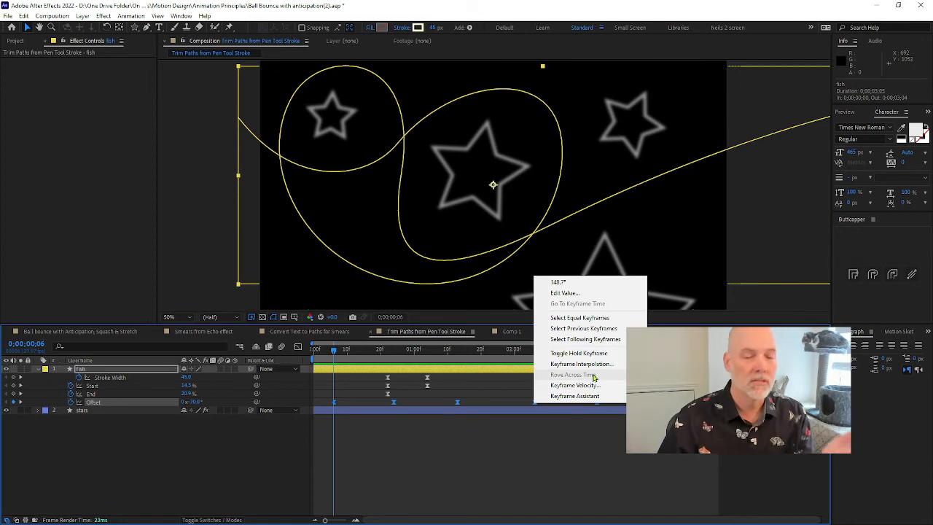
Select the Offset keyframe at 0;00;00;24, show its speed curve in the Graph Editor, and return to 0;00;00;06
mouse_move(357, 353)
mouse_down()
mouse_move(347, 356)
mouse_move(395, 359)
mouse_up()
drag(386, 400, 404, 409)
click(298, 348)
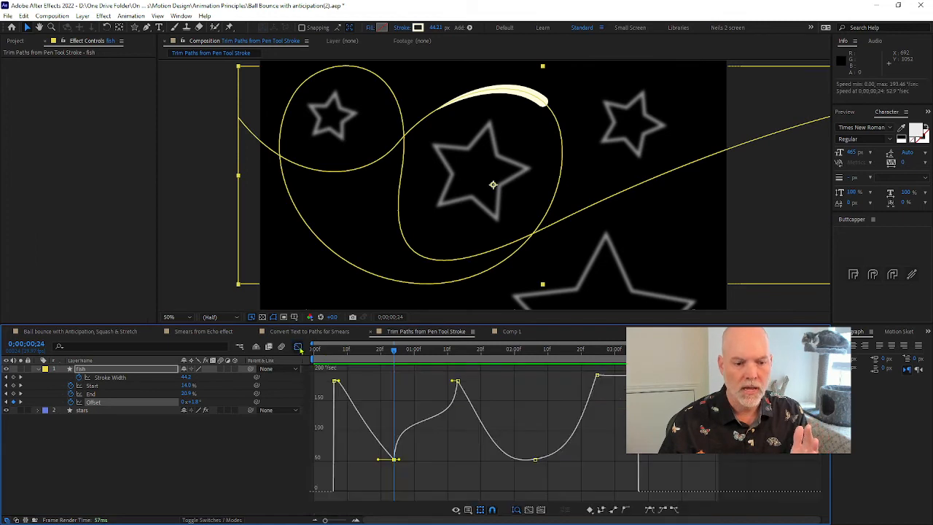
mouse_move(372, 354)
mouse_down()
mouse_move(641, 351)
mouse_move(333, 353)
mouse_up()
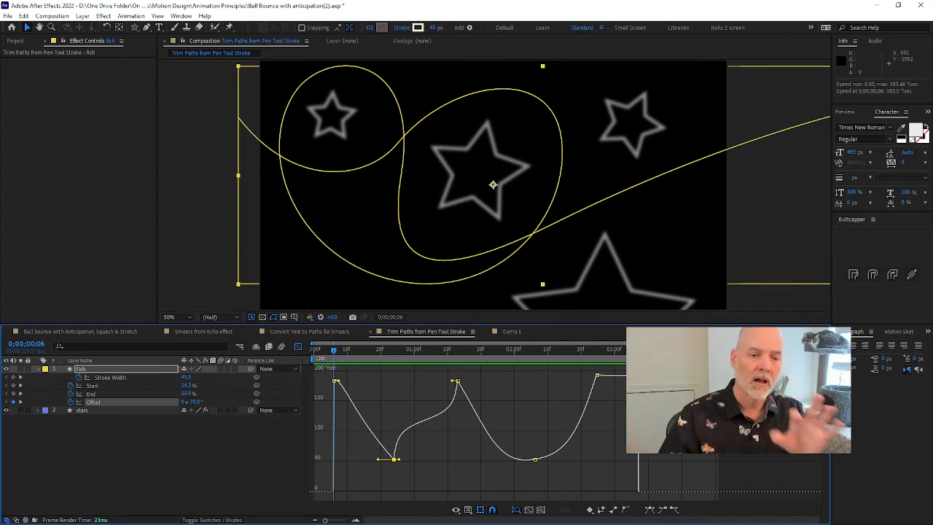
Play the composition from the start with the Graph Editor open, and scrub through the stroke's movement from 0;00;00;29
click(314, 350)
key(space)
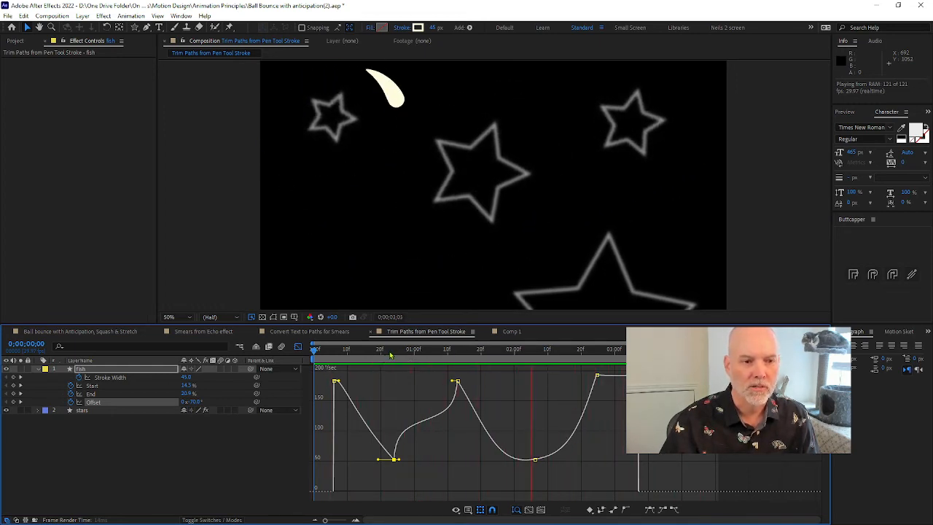
key(space)
click(413, 349)
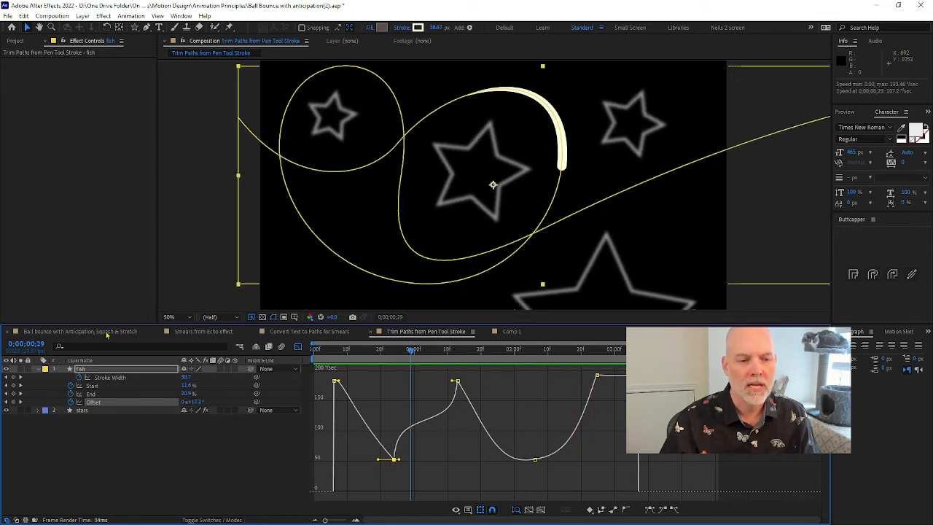
mouse_move(409, 355)
mouse_down()
mouse_move(516, 355)
mouse_move(446, 355)
mouse_move(475, 355)
mouse_up()
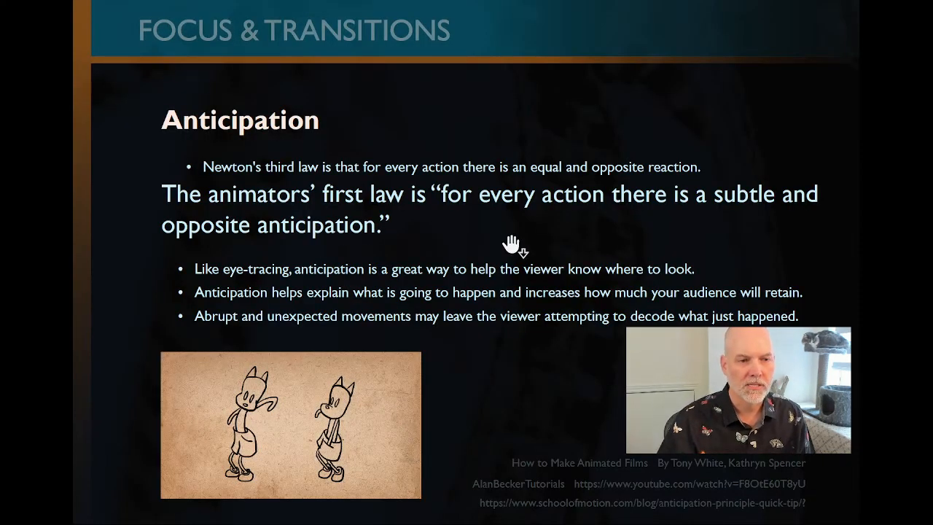
click(510, 245)
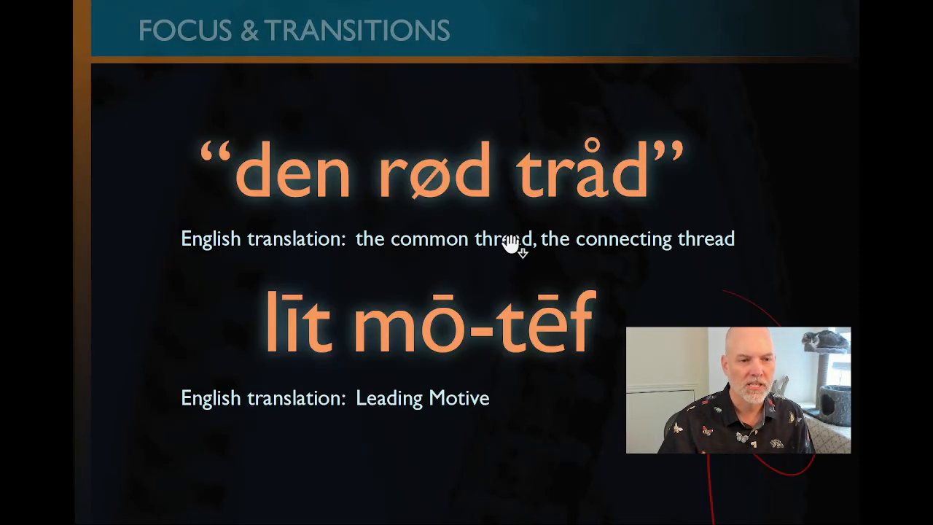
click(609, 284)
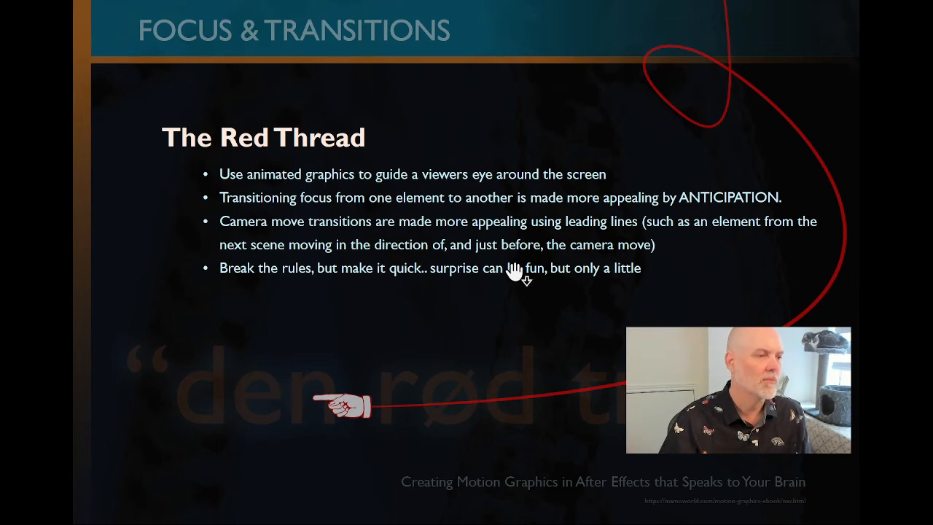
Switch to the browser and play the 5 Tips for Animating Dynamics YouTube video from the beginning
key(alt+Tab)
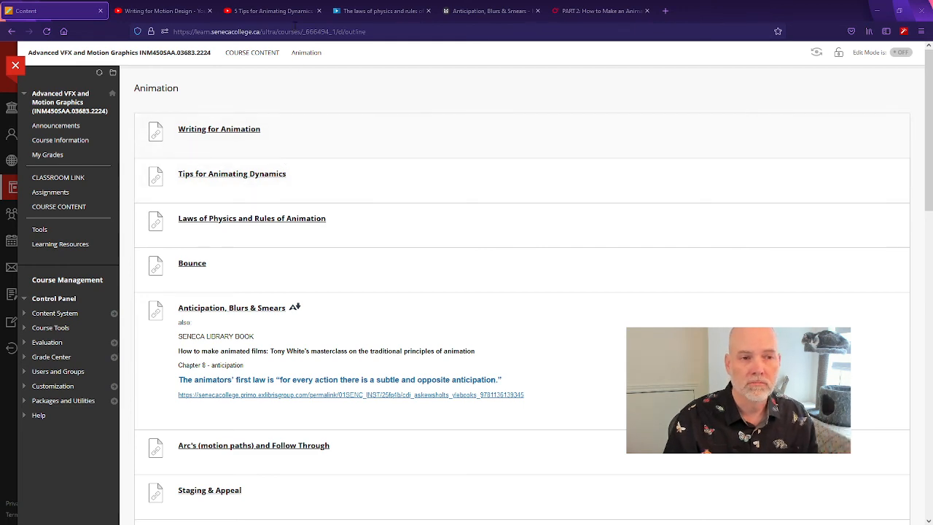
click(296, 5)
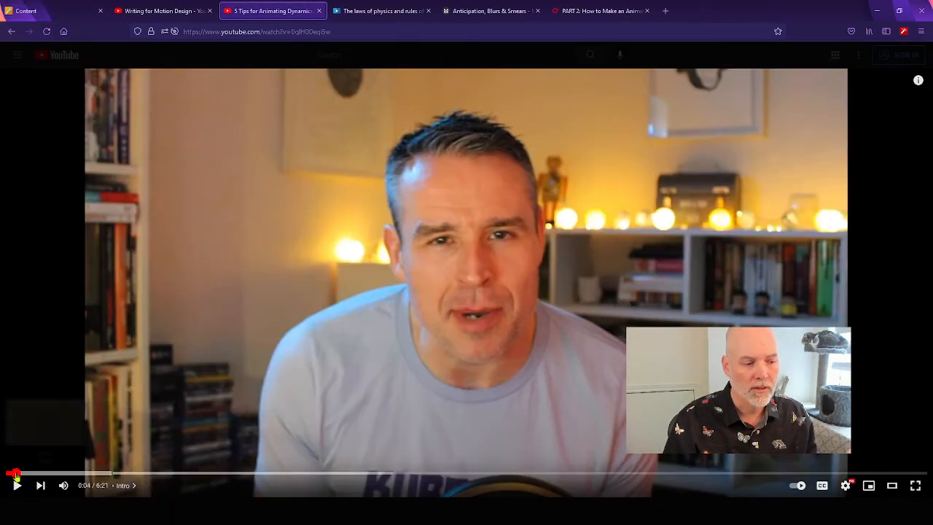
click(15, 473)
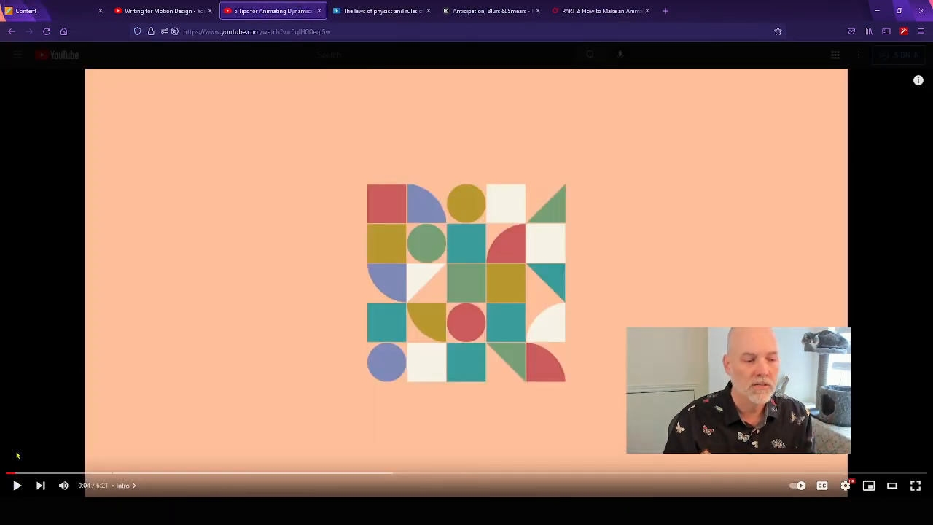
click(10, 473)
click(15, 486)
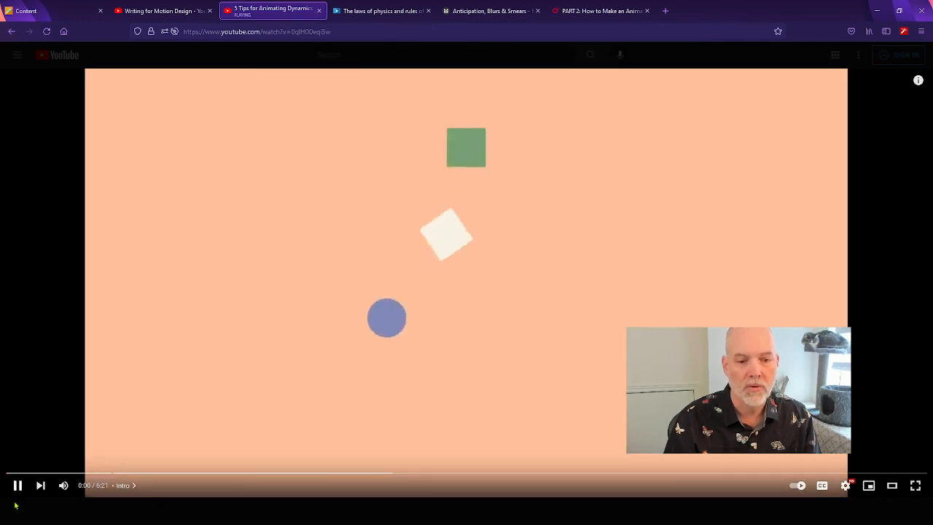
Mute the video, pause it, and go back to 0:03 in the intro
click(63, 486)
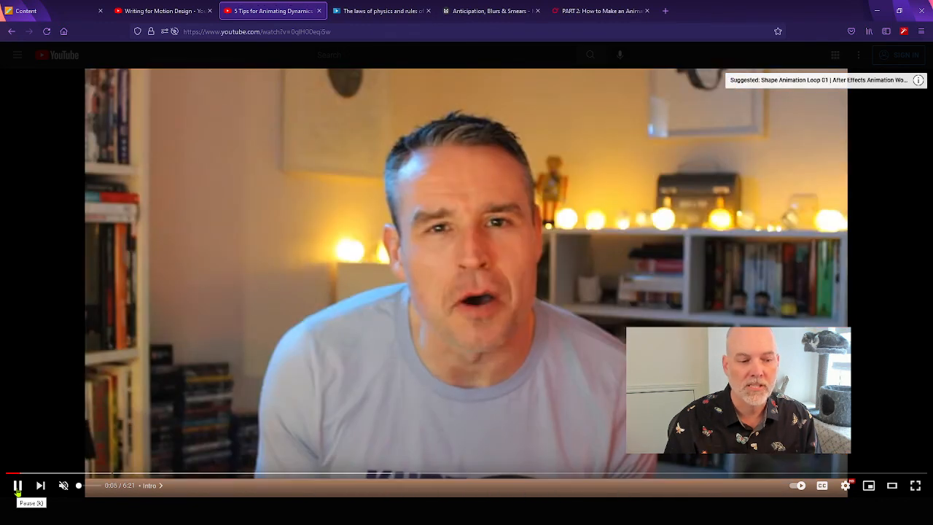
click(19, 486)
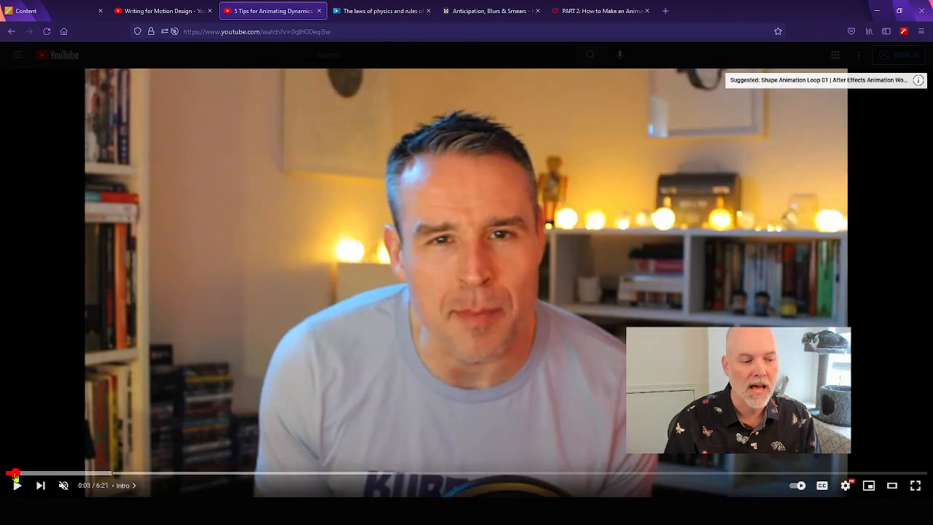
click(15, 474)
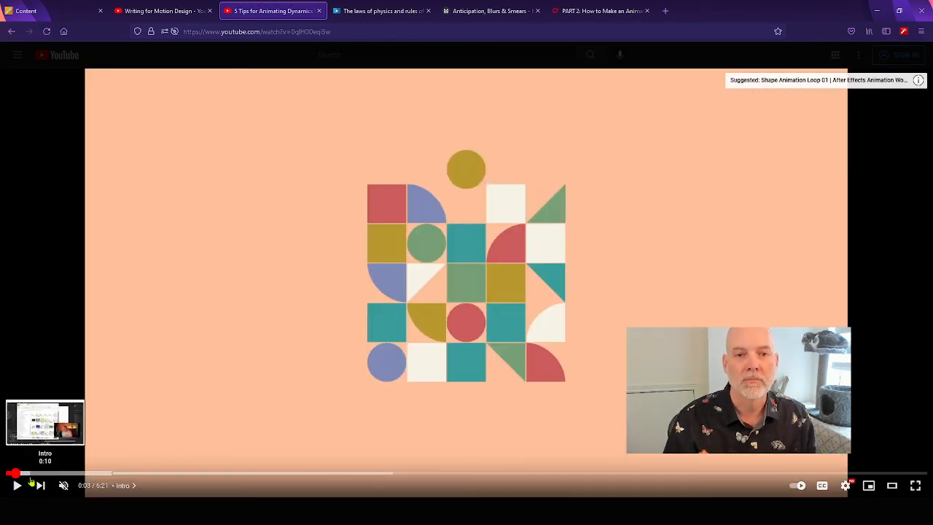